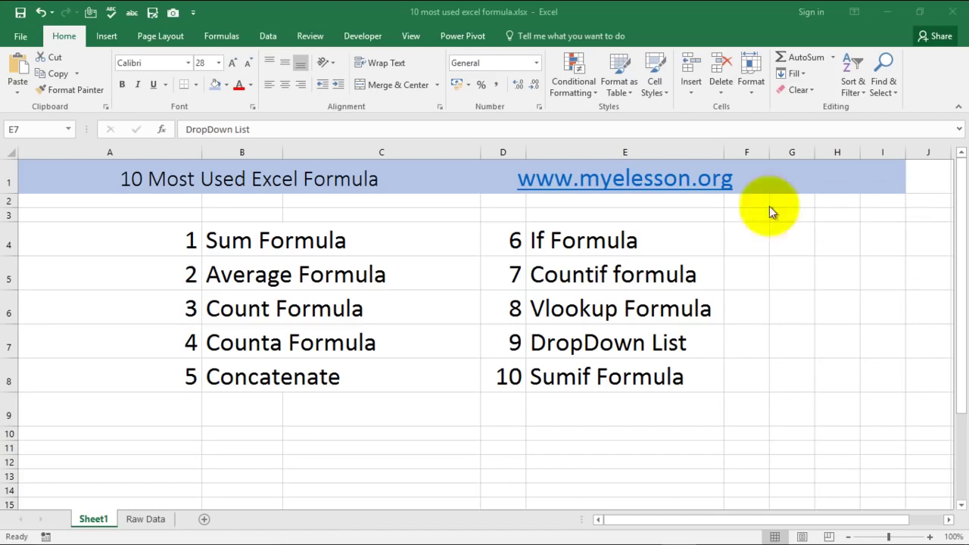
{"action": "left_click", "coordinate": [144, 519]}
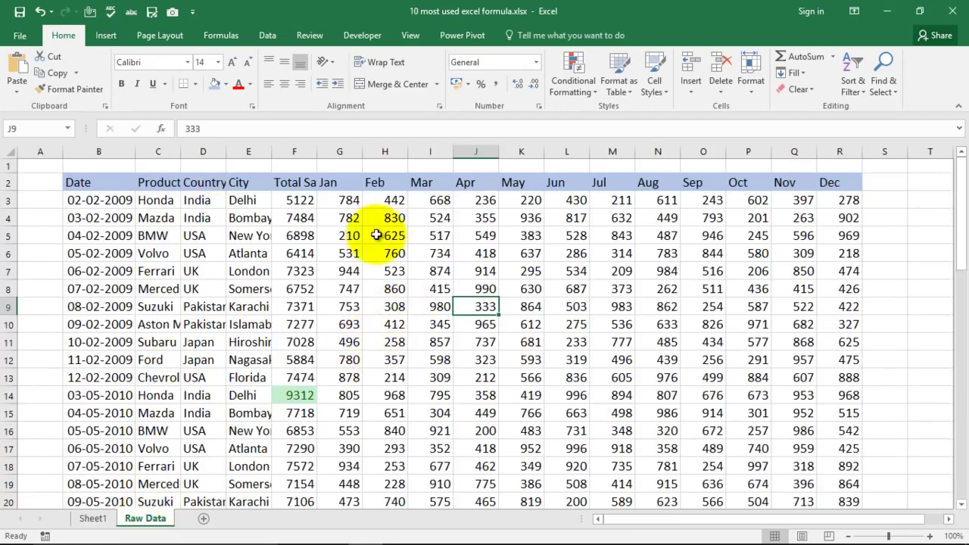
{"action": "left_click", "coordinate": [93, 518]}
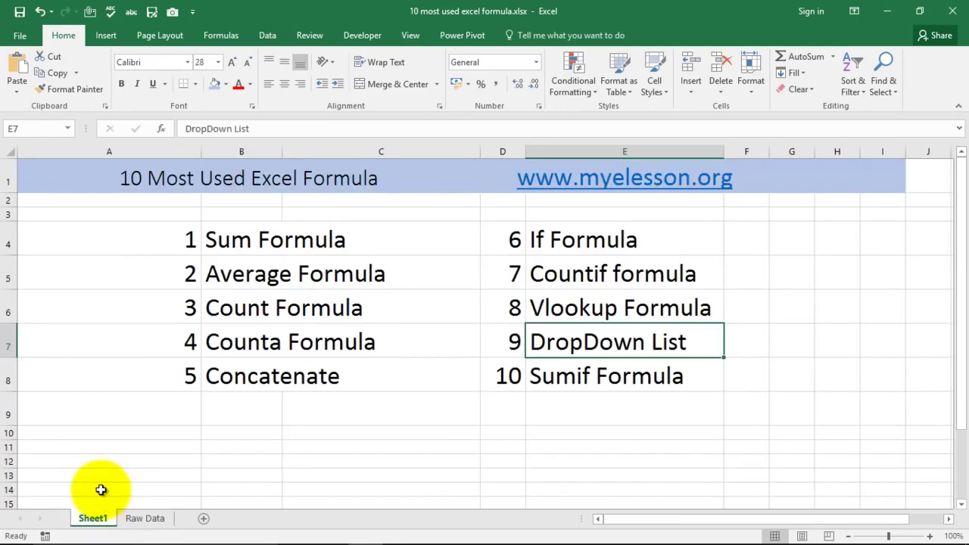
{"action": "left_click", "coordinate": [244, 255]}
- Clear columns M to R, holding the Jul to Dec figures, on the Raw Data sheet
{"action": "left_click", "coordinate": [145, 518]}
{"action": "left_click", "coordinate": [885, 198]}
{"action": "left_click_drag", "start_coordinate": [640, 519], "coordinate": [749, 529]}
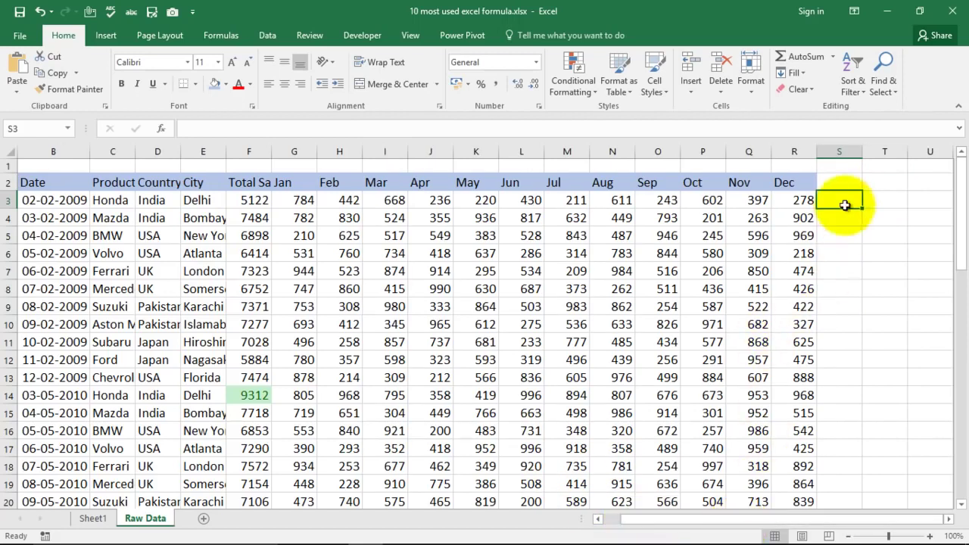
{"action": "left_click_drag", "start_coordinate": [564, 152], "coordinate": [798, 147]}
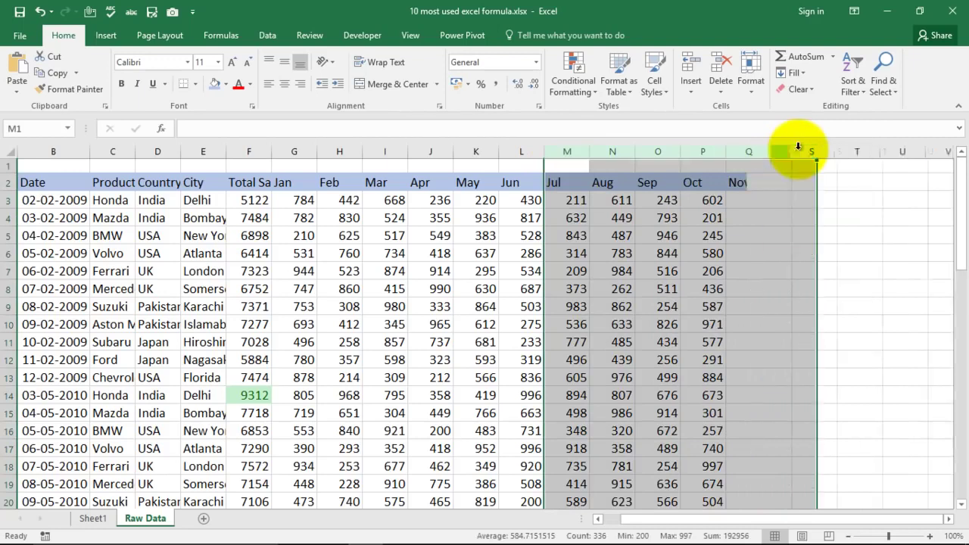
{"action": "key", "text": "Delete"}
{"action": "left_click", "coordinate": [657, 253]}
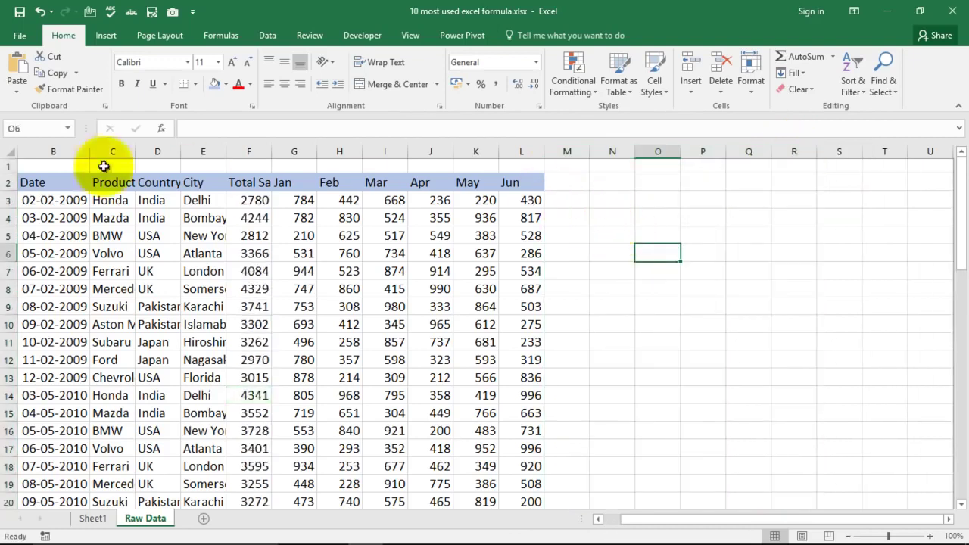
- Increase the font size of the empty cell M3 to 18
{"action": "left_click", "coordinate": [554, 199]}
{"action": "left_click", "coordinate": [233, 62]}
{"action": "left_click", "coordinate": [233, 62]}
{"action": "left_click", "coordinate": [232, 62]}
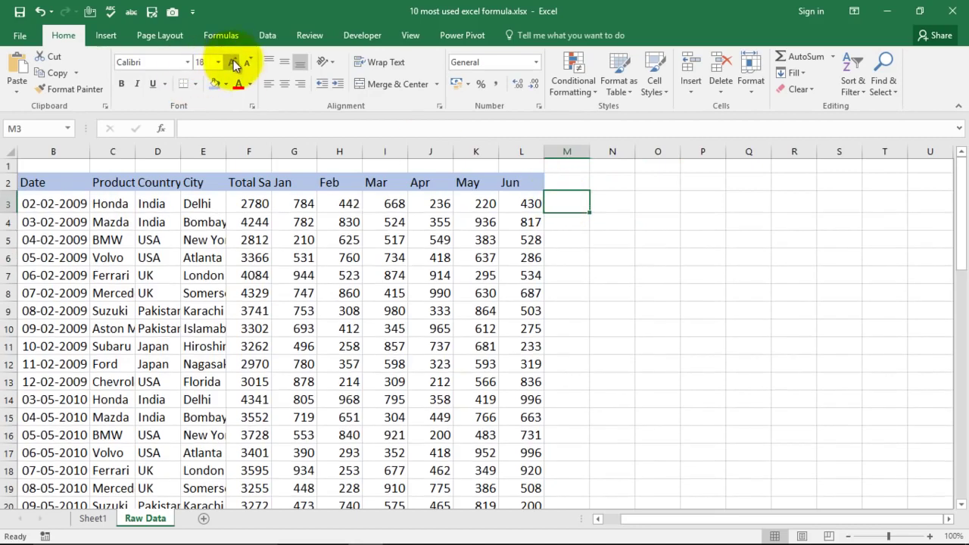
- Enter =SUM(G3,H3,I3) in M3 to add the Jan, Feb and Mar values of the first record
{"action": "type", "text": "=sum"}
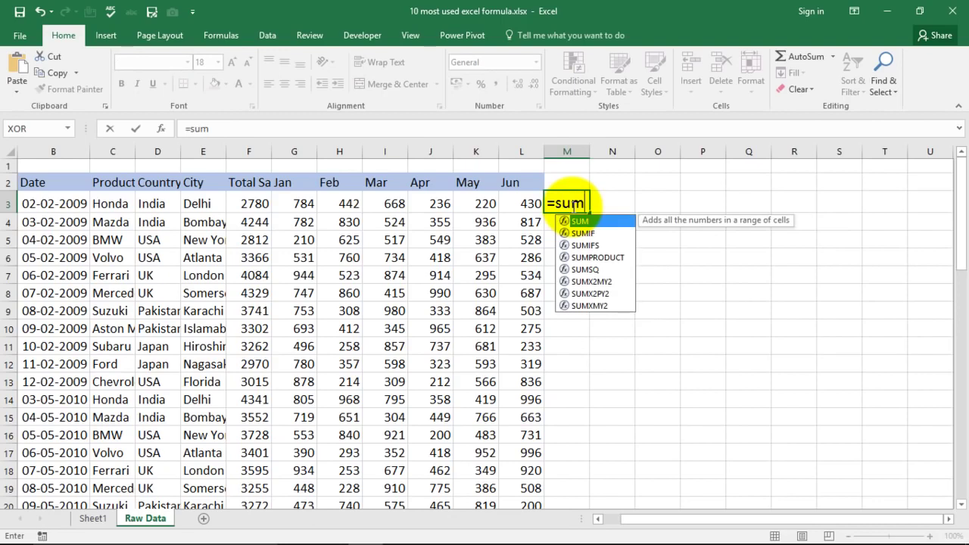
{"action": "type", "text": "("}
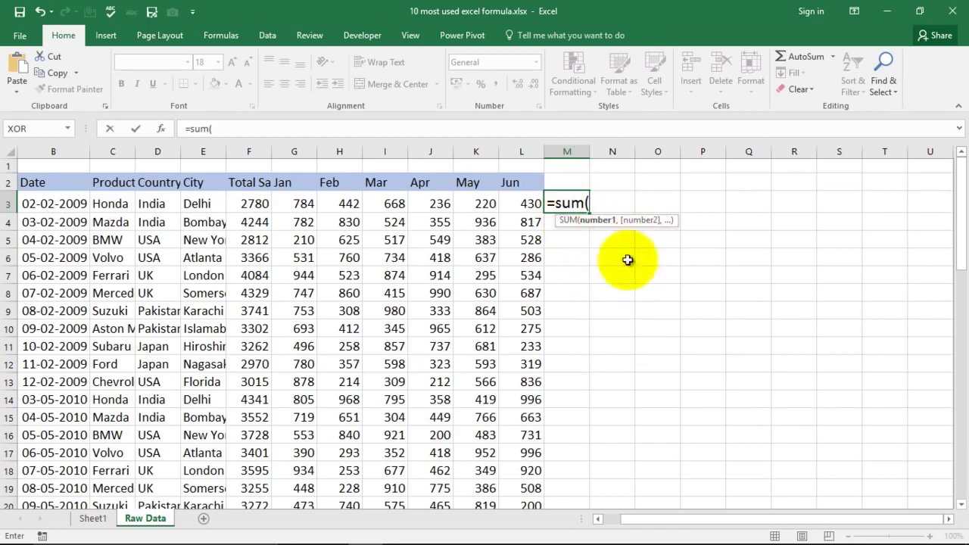
{"action": "left_click", "coordinate": [301, 203]}
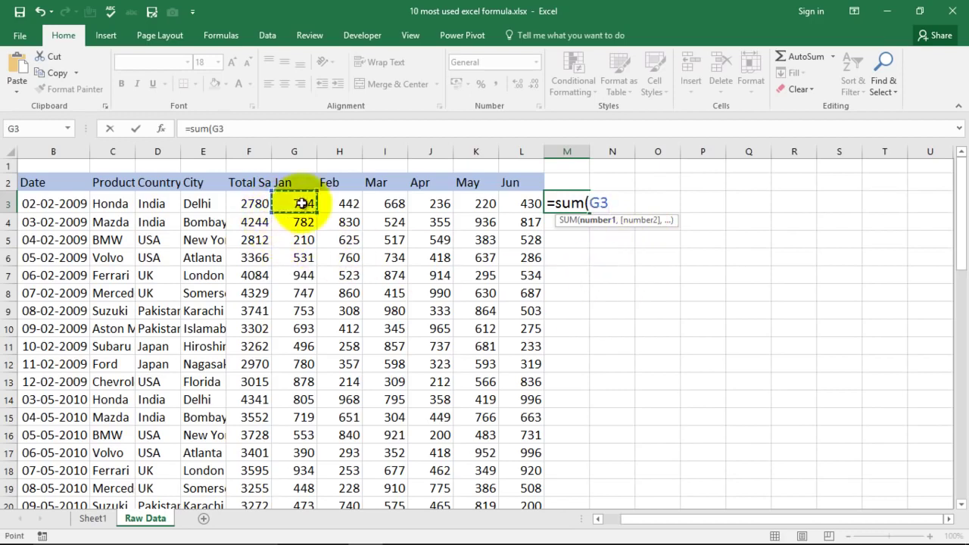
{"action": "type", "text": ","}
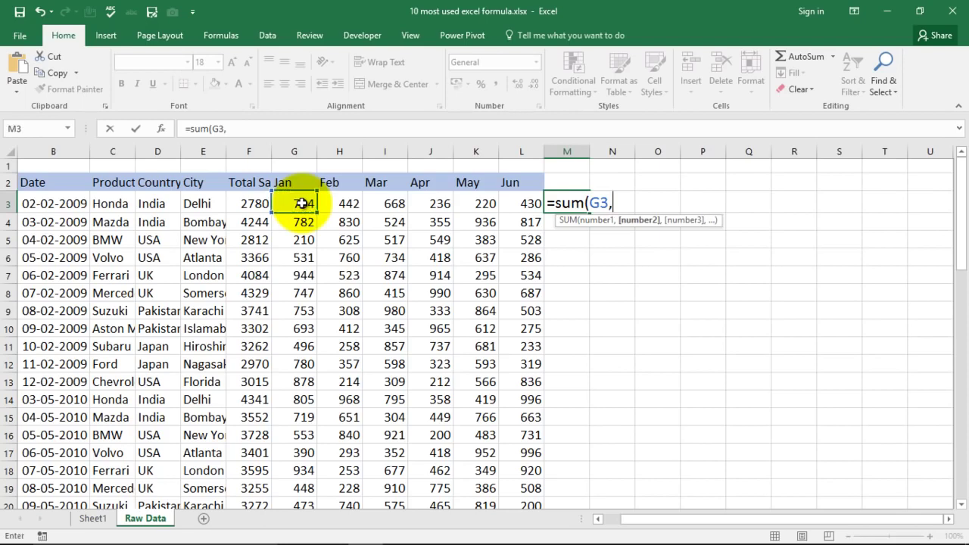
{"action": "left_click", "coordinate": [356, 208]}
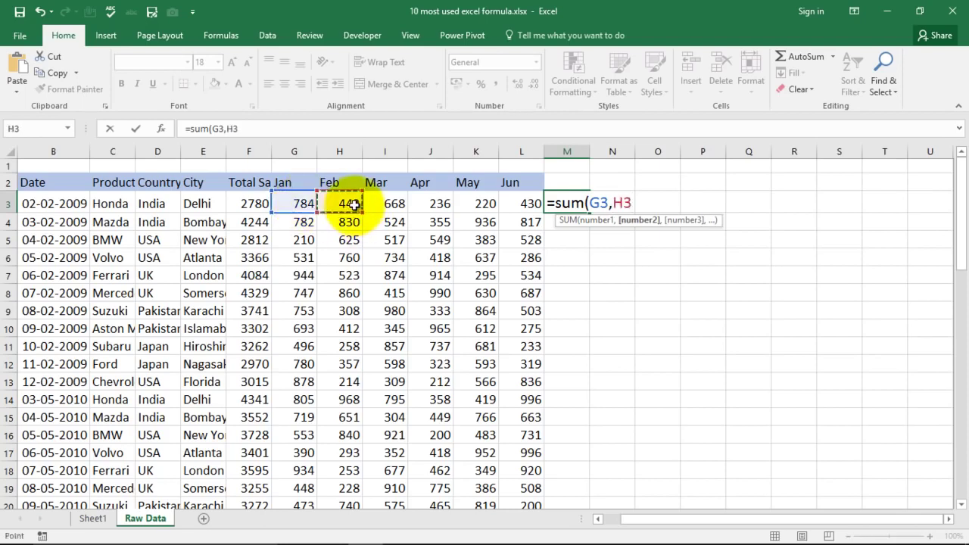
{"action": "type", "text": ","}
{"action": "left_click", "coordinate": [386, 203]}
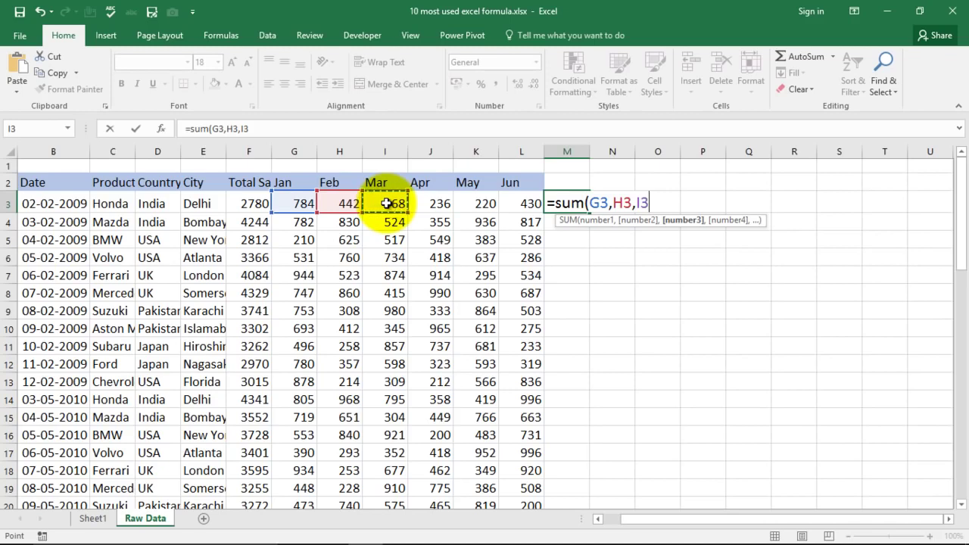
{"action": "type", "text": ")"}
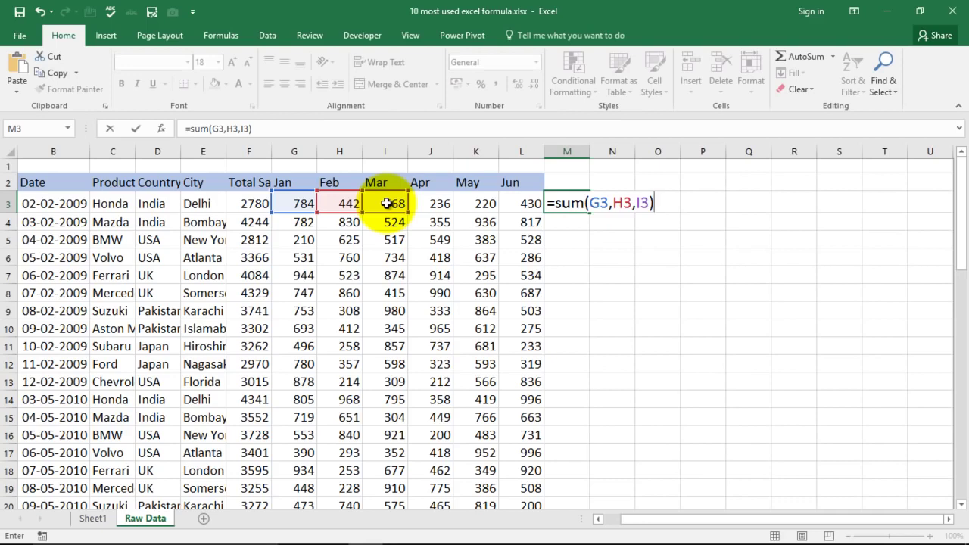
{"action": "key", "text": "Return"}
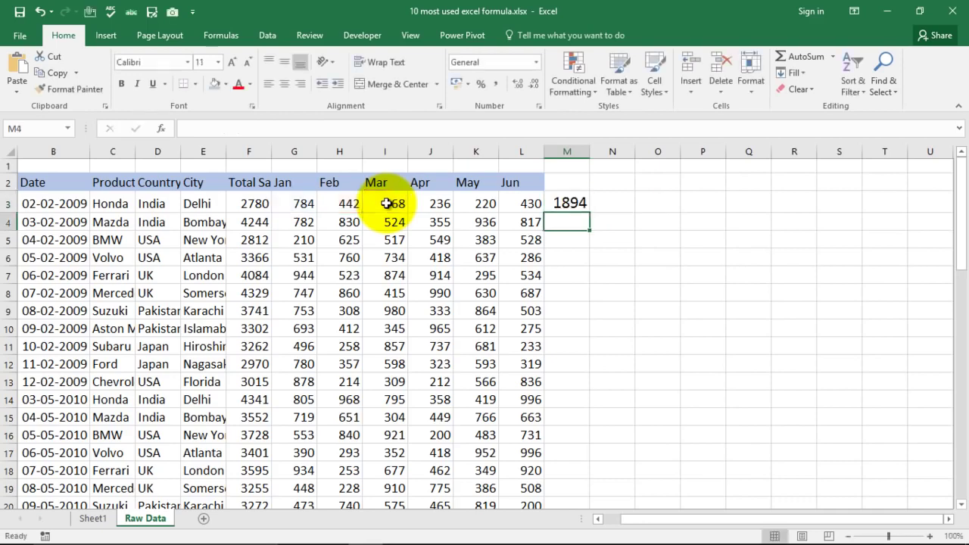
- Replace the formula in M3 with =SUM(G3:L3) to total the first record's Jan to Jun values
{"action": "left_click", "coordinate": [577, 202]}
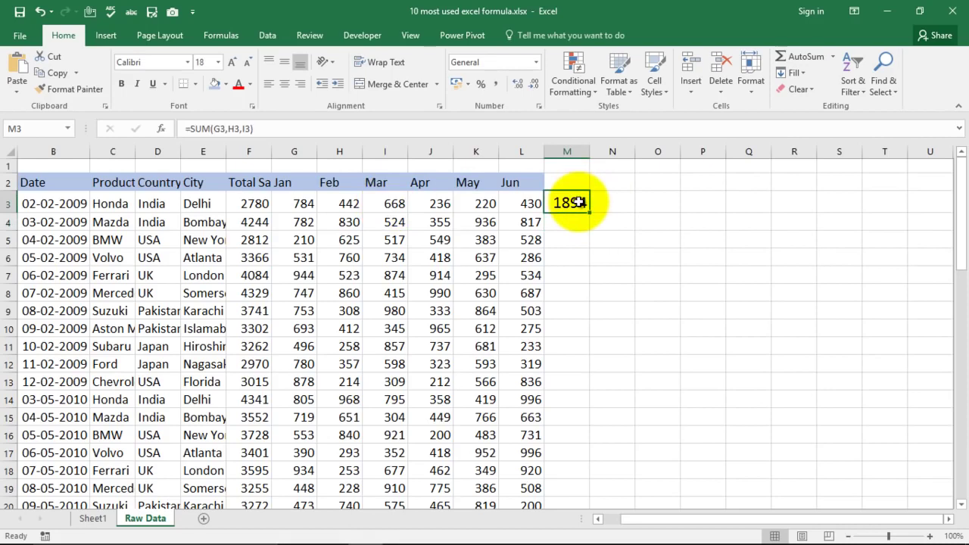
{"action": "key", "text": "Delete"}
{"action": "type", "text": "=sum"}
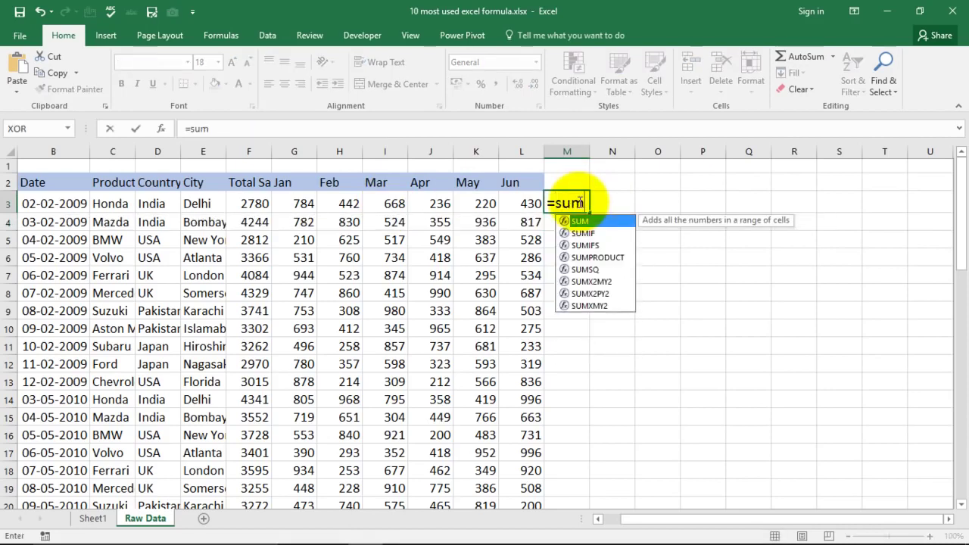
{"action": "type", "text": "("}
{"action": "left_click", "coordinate": [298, 203]}
{"action": "left_click_drag", "start_coordinate": [299, 203], "coordinate": [521, 204]}
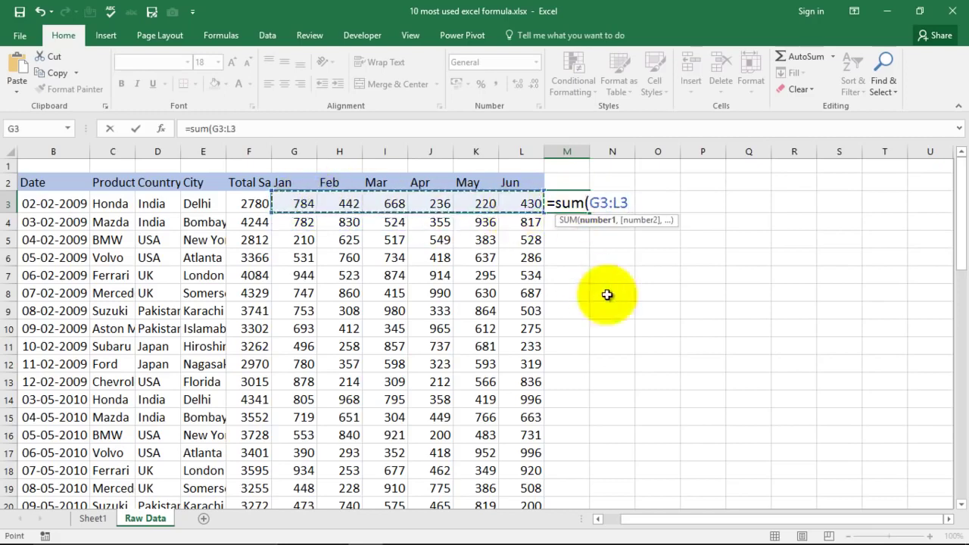
{"action": "type", "text": ")"}
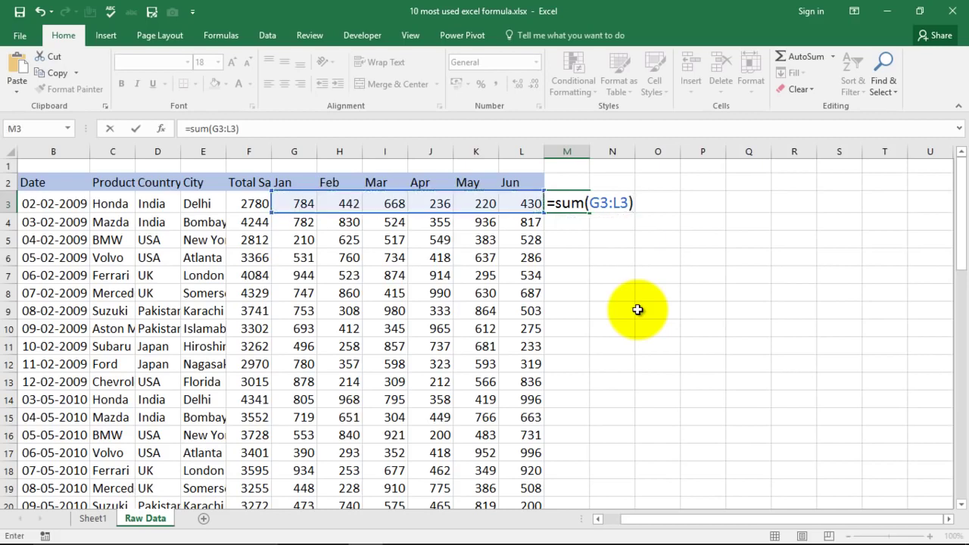
{"action": "key", "text": "Return"}
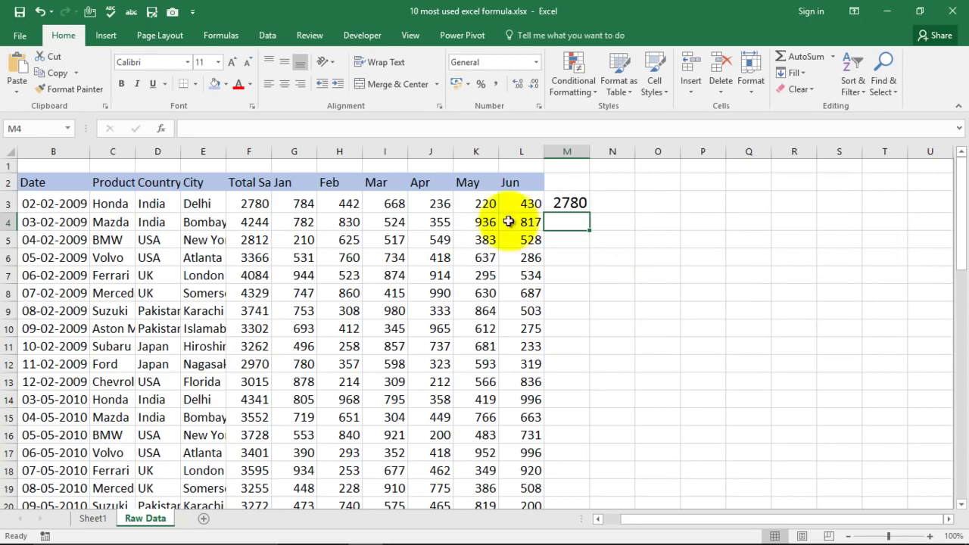
- Overwrite M3 with =SUM(5+7+13) to add typed numbers directly
{"action": "left_click", "coordinate": [565, 202]}
{"action": "type", "text": "="}
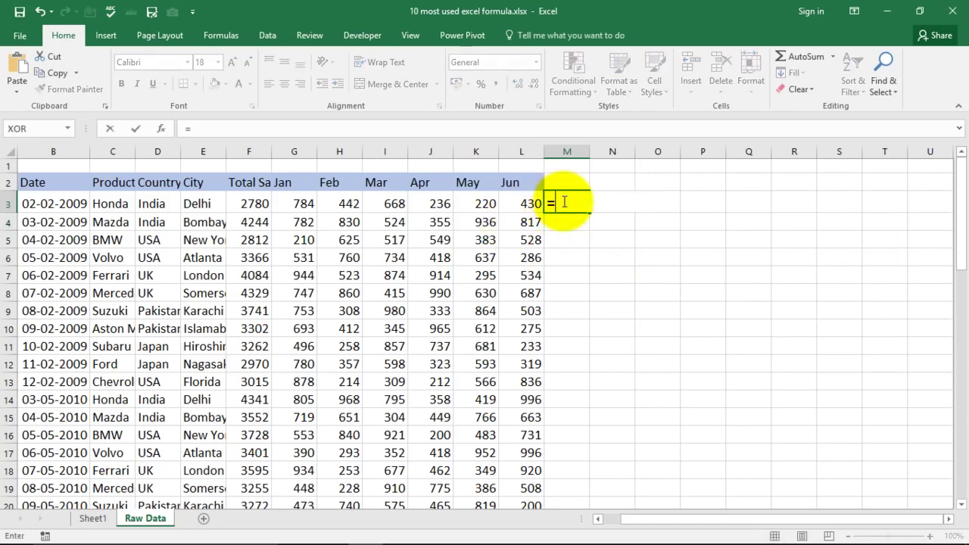
{"action": "type", "text": "sum(5+7+13"}
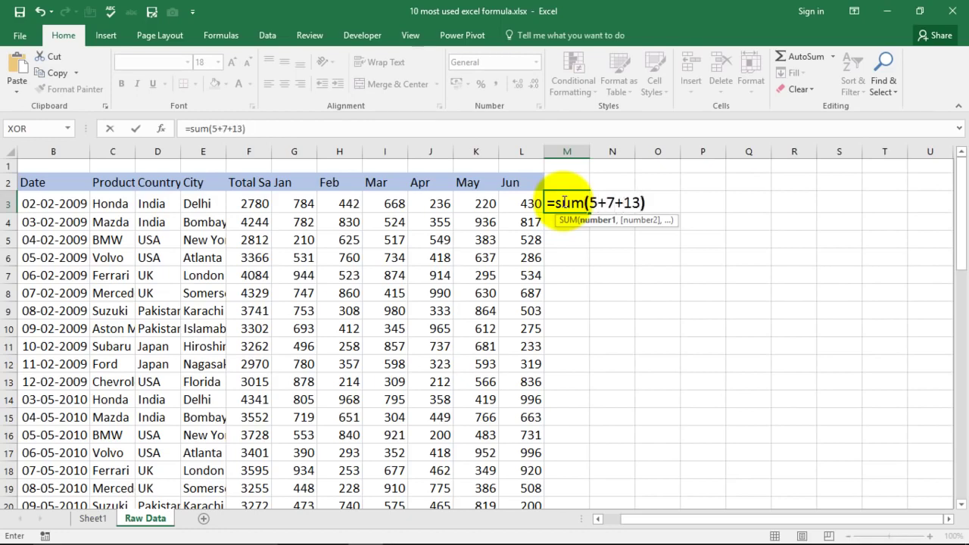
{"action": "key", "text": "Return"}
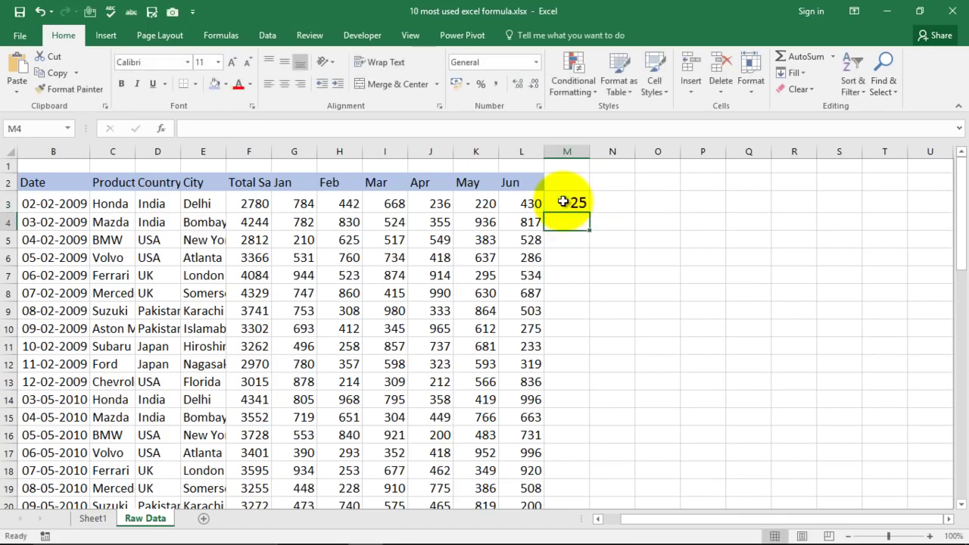
- Clear M3 and use AutoSum to enter =SUM(F3:L3) there
{"action": "left_click", "coordinate": [564, 202]}
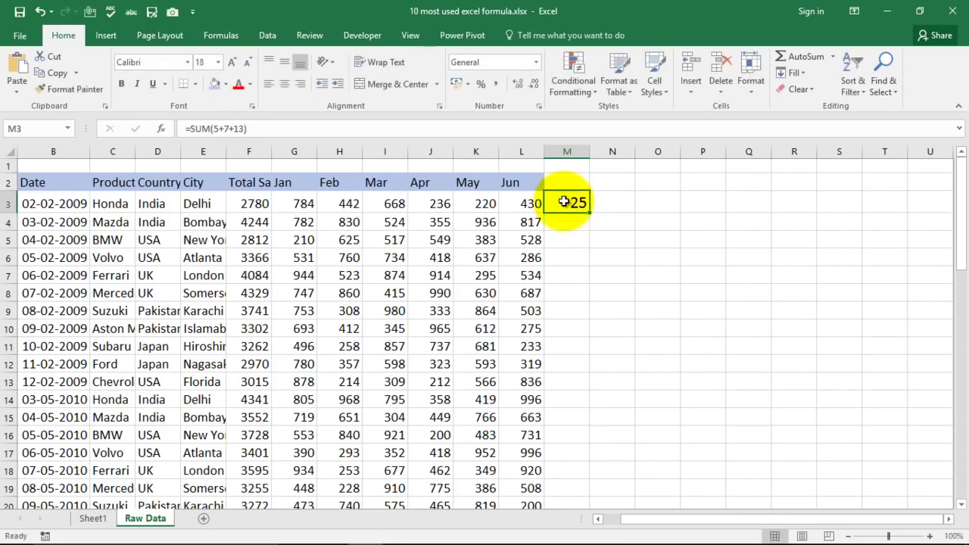
{"action": "key", "text": "Delete"}
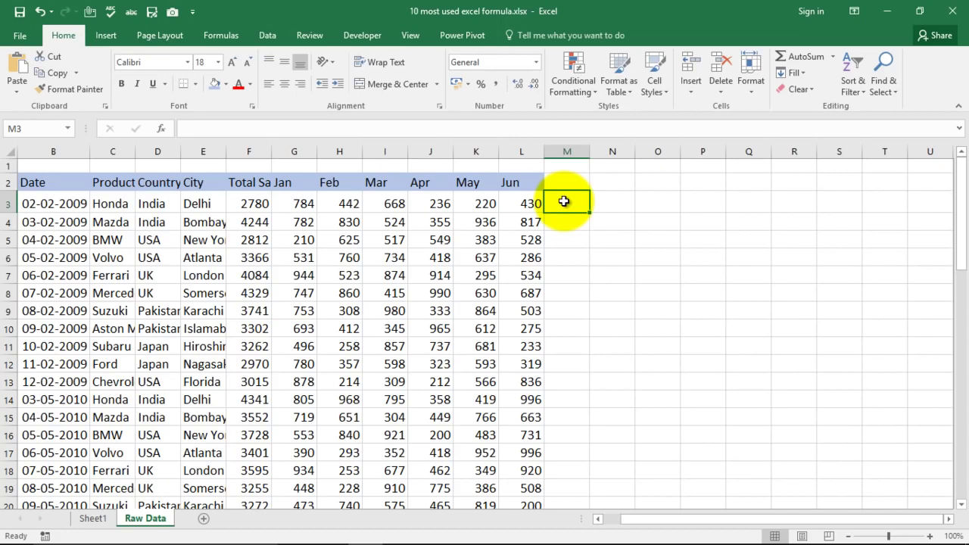
{"action": "key", "text": "alt+equal"}
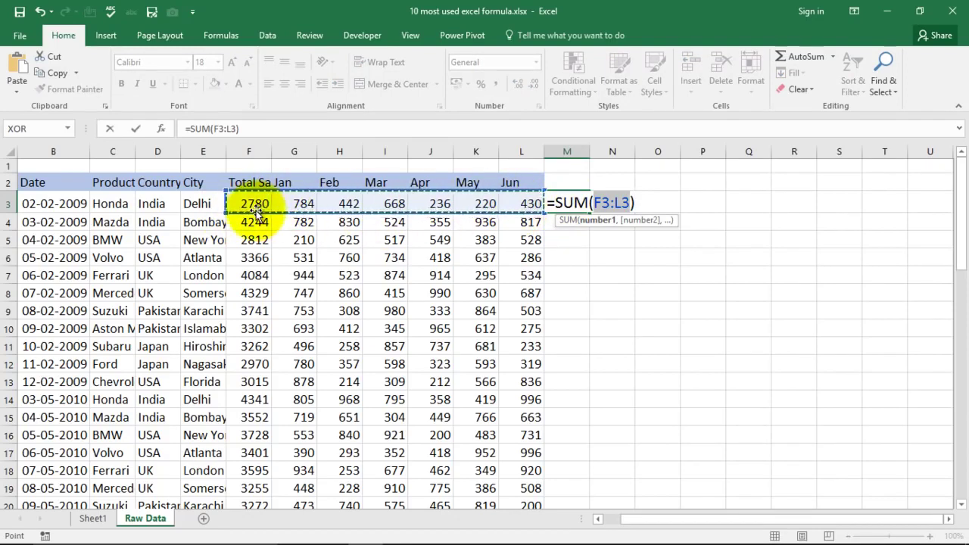
{"action": "key", "text": "Return"}
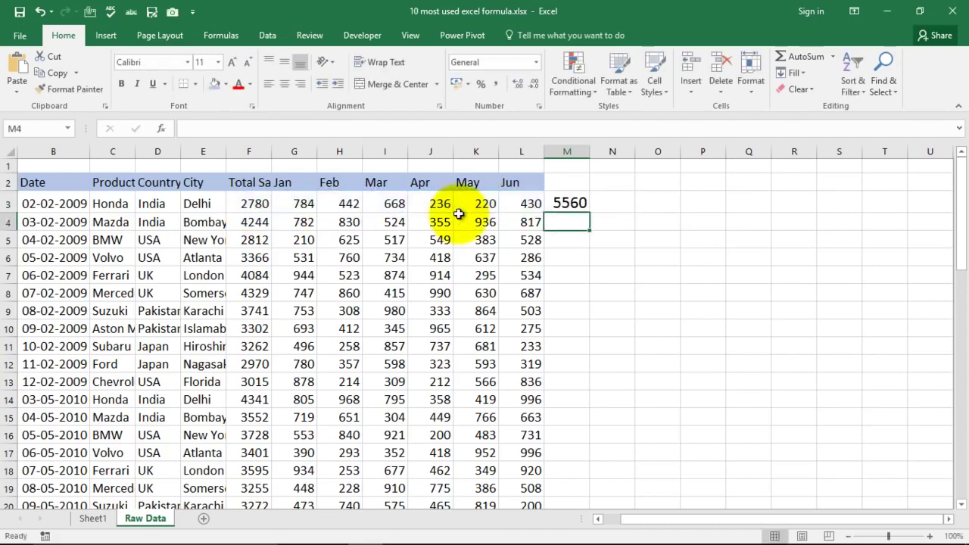
{"action": "left_click", "coordinate": [569, 202]}
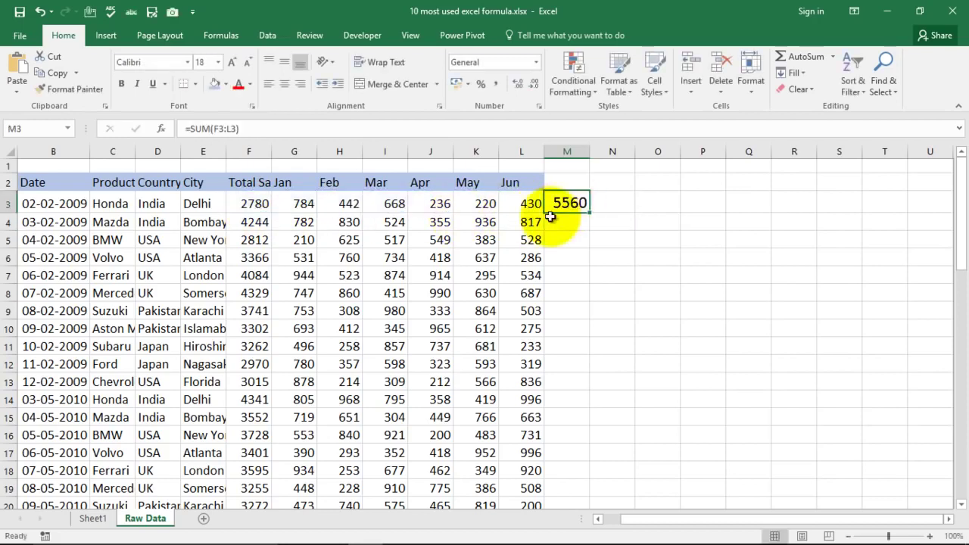
{"action": "left_click", "coordinate": [89, 517]}
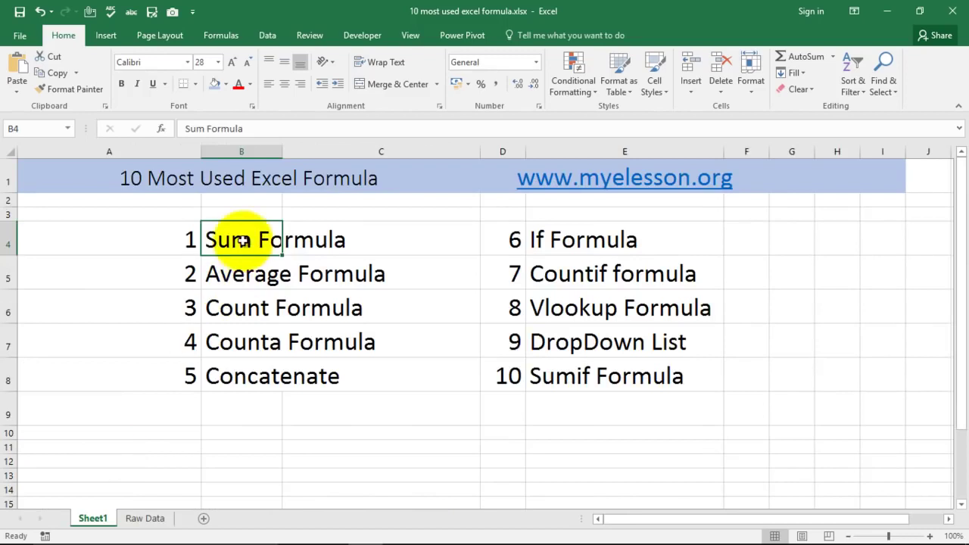
{"action": "left_click", "coordinate": [243, 271]}
{"action": "left_click", "coordinate": [147, 517]}
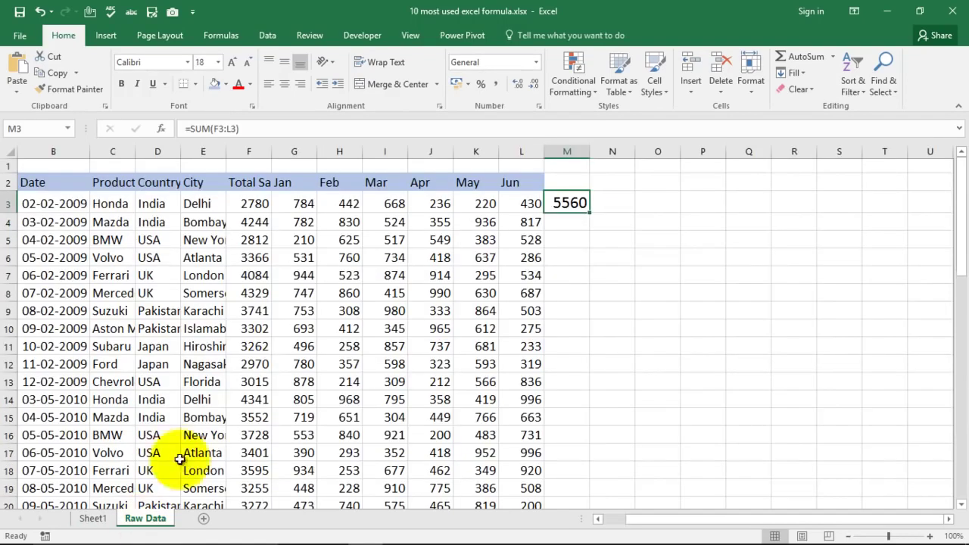
{"action": "left_click", "coordinate": [563, 226]}
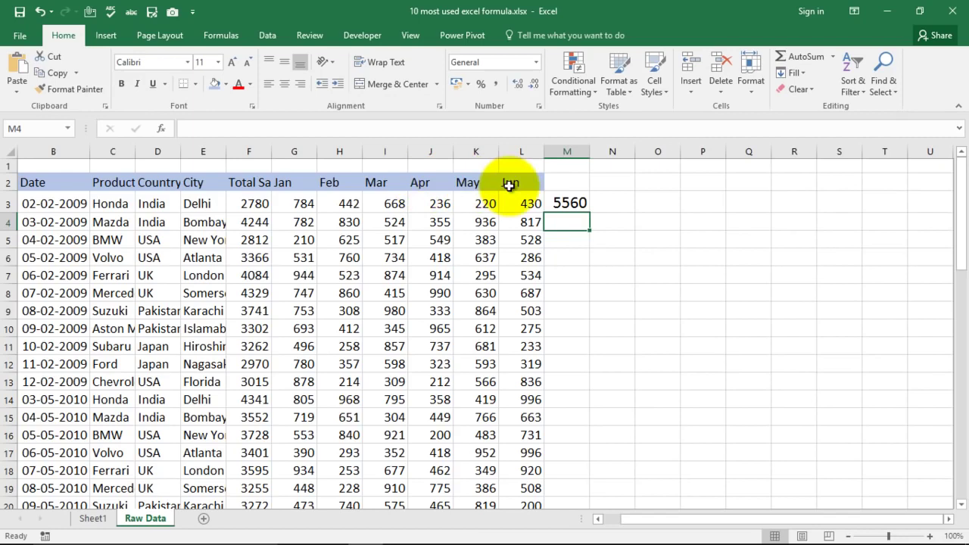
{"action": "type", "text": "="}
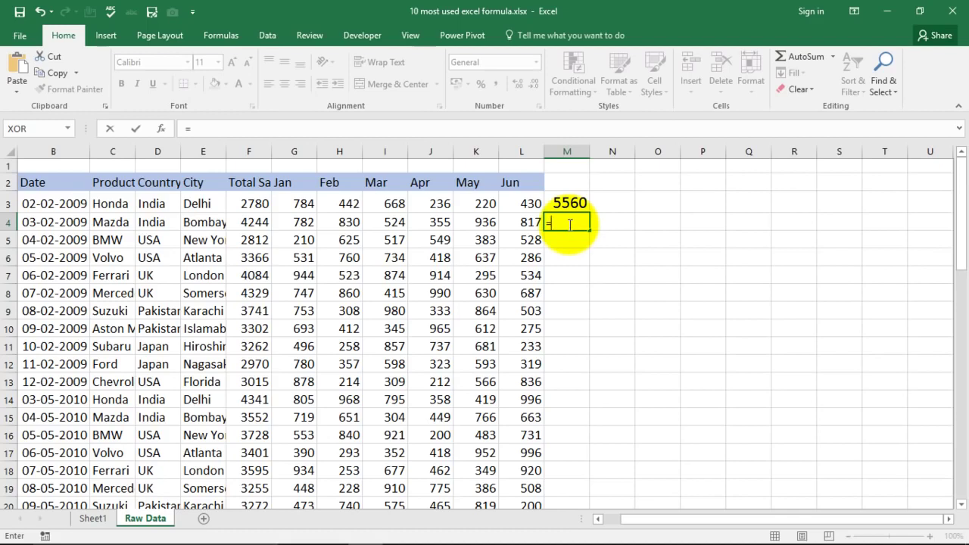
{"action": "key", "text": "Escape"}
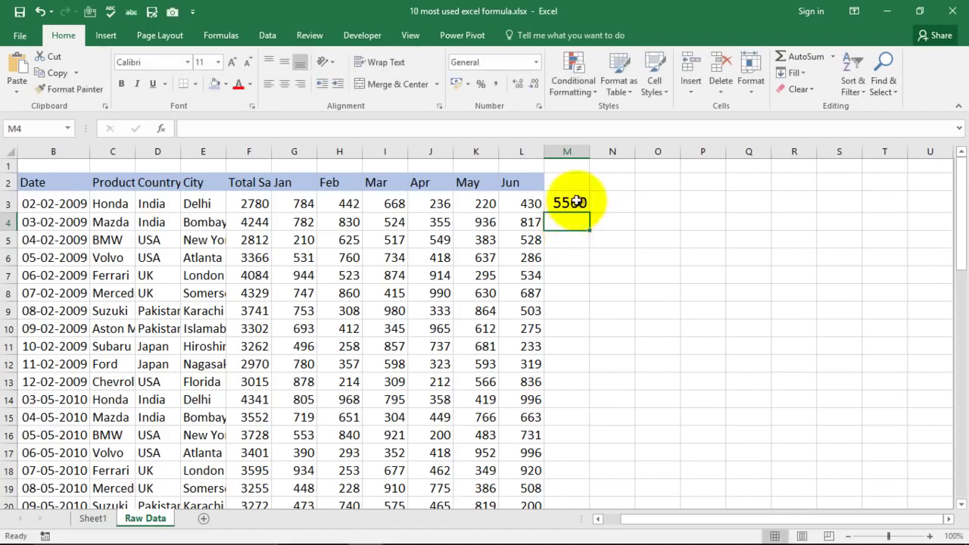
- Replace the content of M3 with =AVERAGE(G3,H3,I3,L3) to average the first record's Jan, Feb, Mar and Jun values
{"action": "left_click", "coordinate": [571, 202]}
{"action": "key", "text": "Delete"}
{"action": "type", "text": "="}
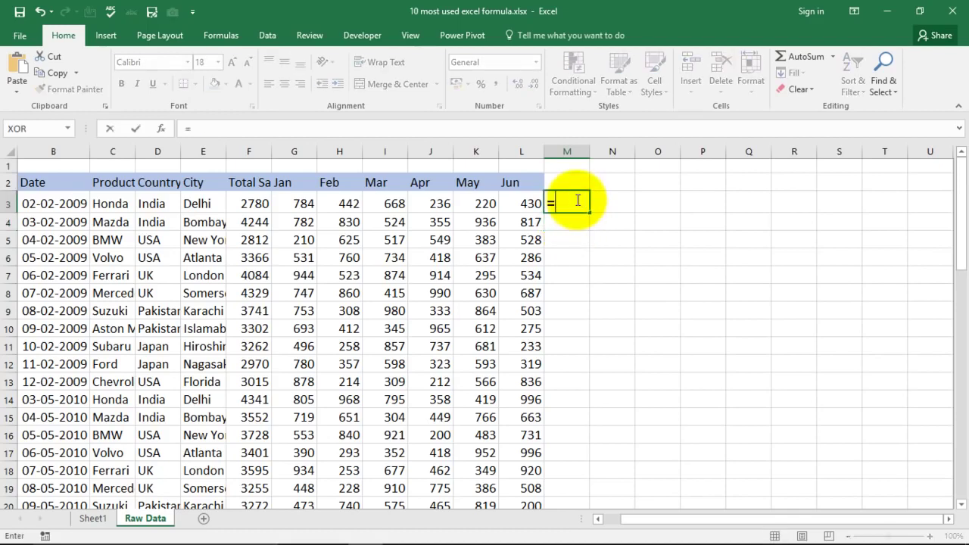
{"action": "type", "text": "average"}
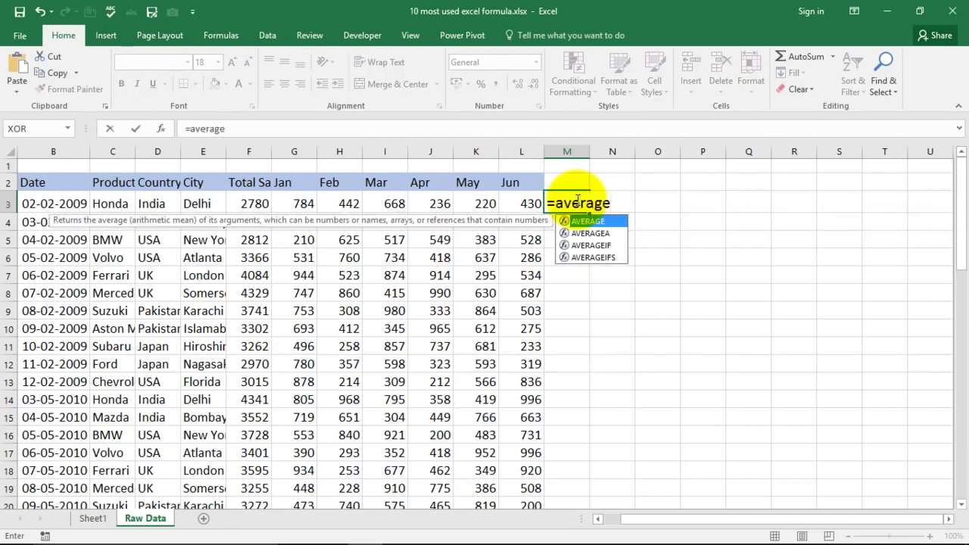
{"action": "key", "text": "Tab"}
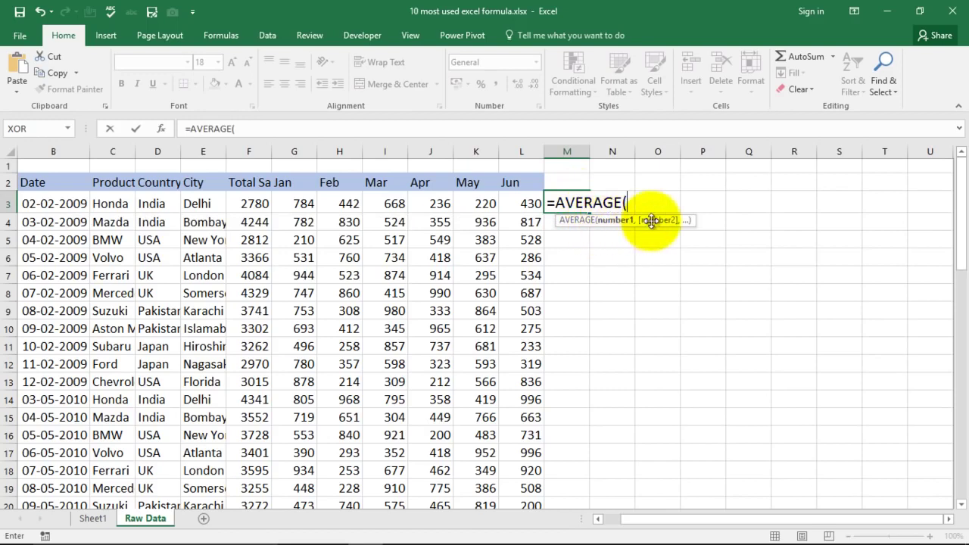
{"action": "left_click", "coordinate": [301, 202]}
{"action": "type", "text": ","}
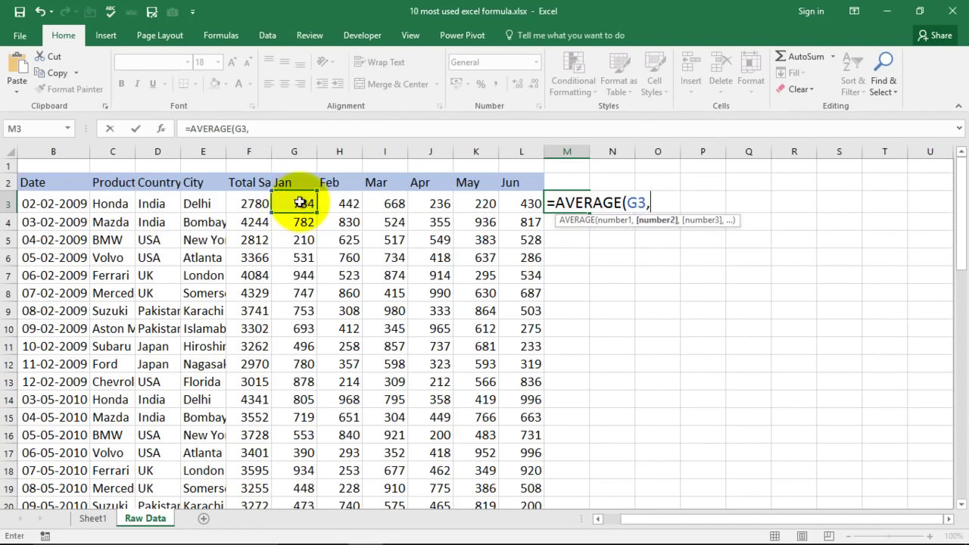
{"action": "left_click", "coordinate": [348, 204]}
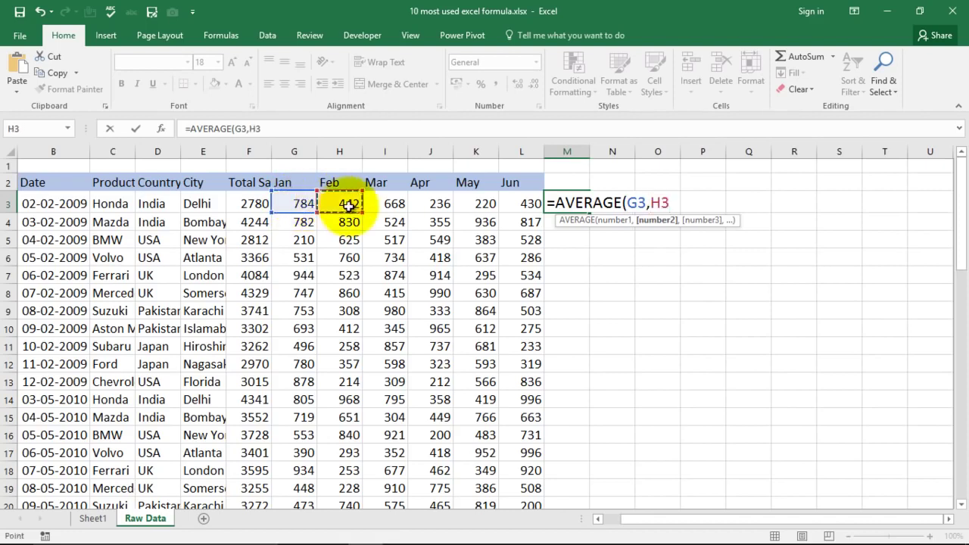
{"action": "type", "text": ","}
{"action": "left_click", "coordinate": [395, 203]}
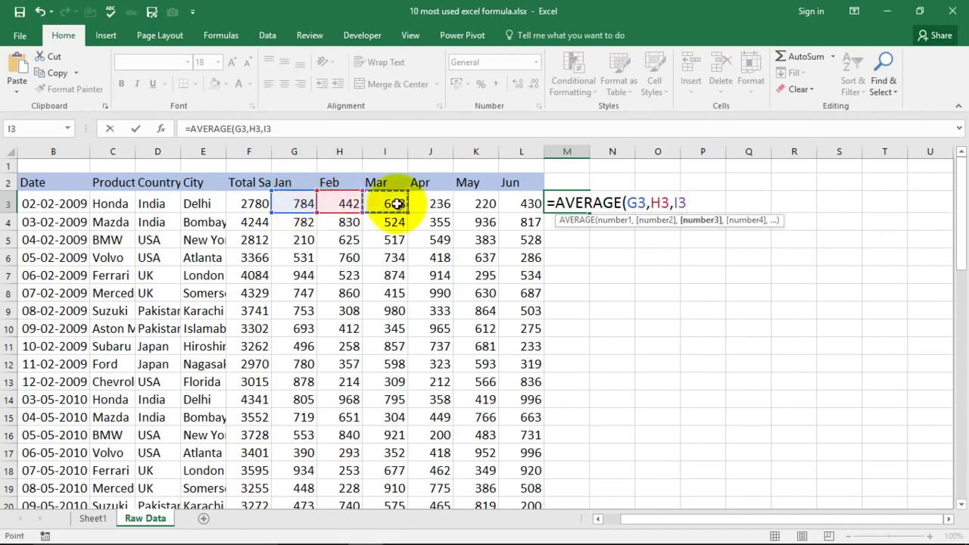
{"action": "type", "text": ","}
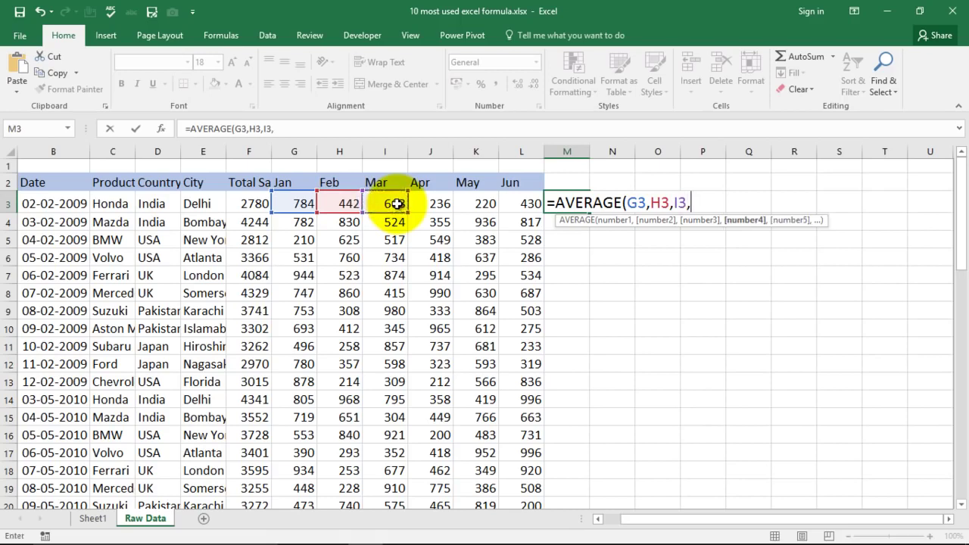
{"action": "left_click", "coordinate": [527, 202]}
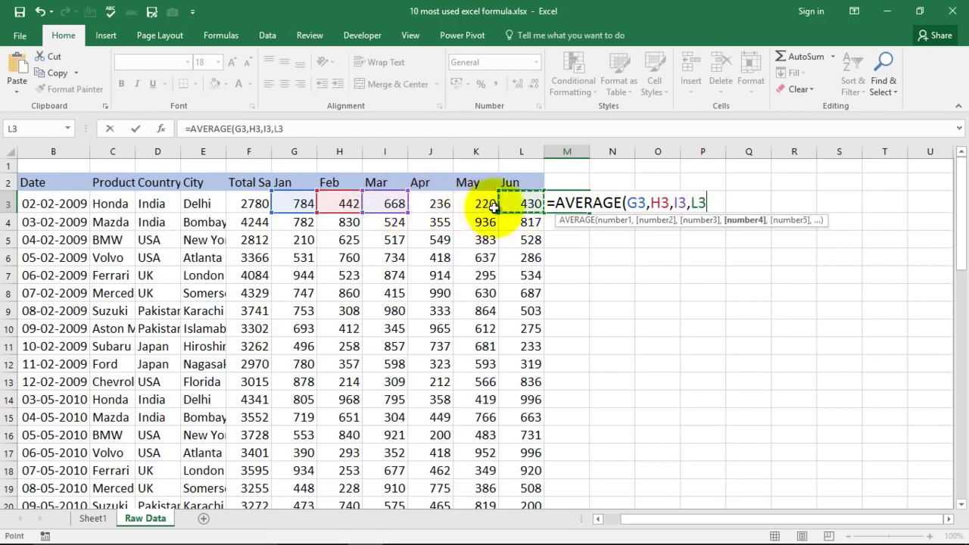
{"action": "key", "text": "Return"}
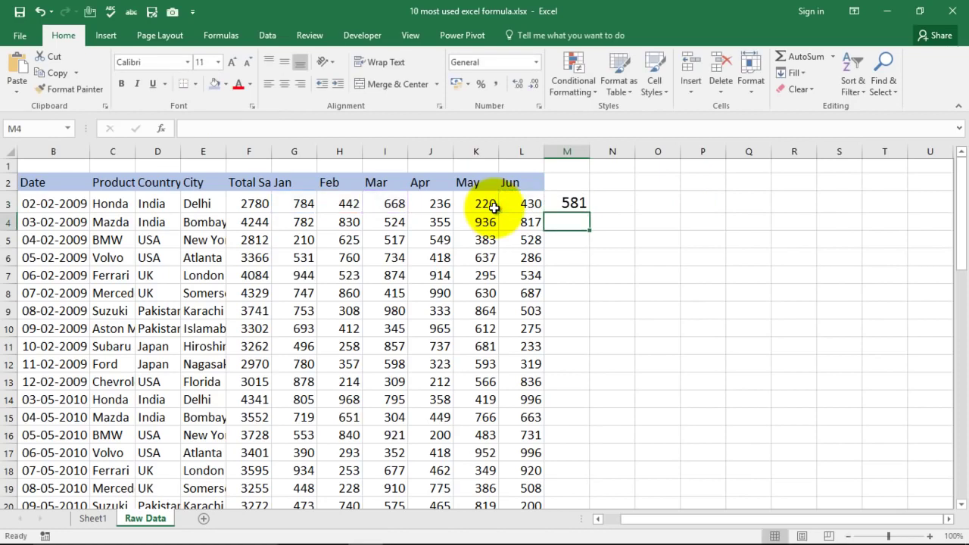
- Clear M3 and enter =AVERAGE(G3:L3) to average the first record's Jan to Jun values
{"action": "left_click", "coordinate": [577, 202]}
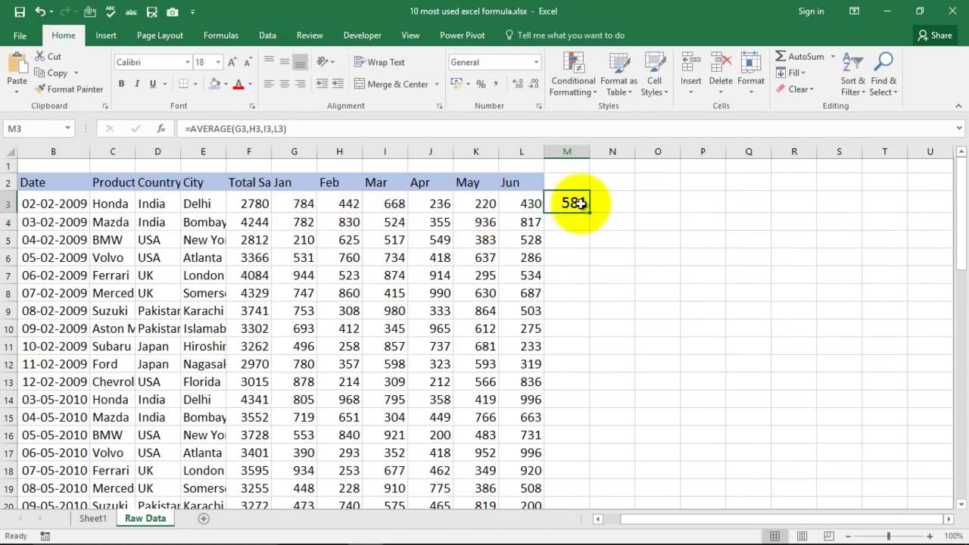
{"action": "key", "text": "Delete"}
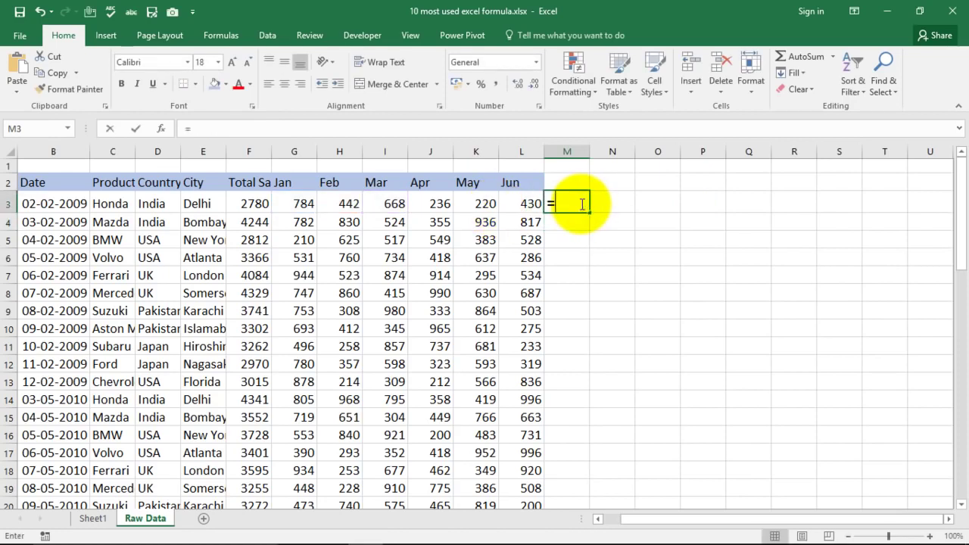
{"action": "type", "text": "=s"}
{"action": "key", "text": "BackSpace"}
{"action": "type", "text": "ave"}
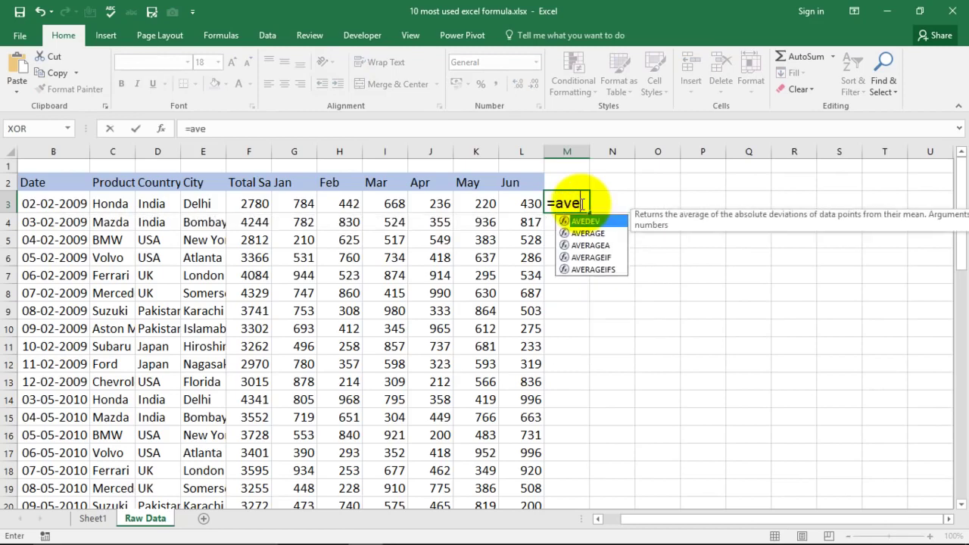
{"action": "key", "text": "Down"}
{"action": "key", "text": "Tab"}
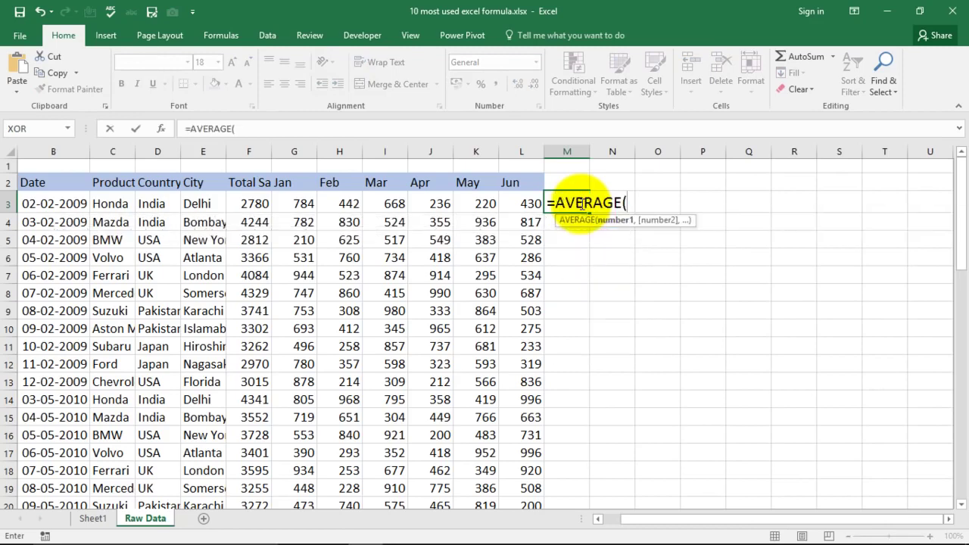
{"action": "left_click_drag", "start_coordinate": [294, 204], "coordinate": [525, 205]}
{"action": "type", "text": ")"}
{"action": "key", "text": "Return"}
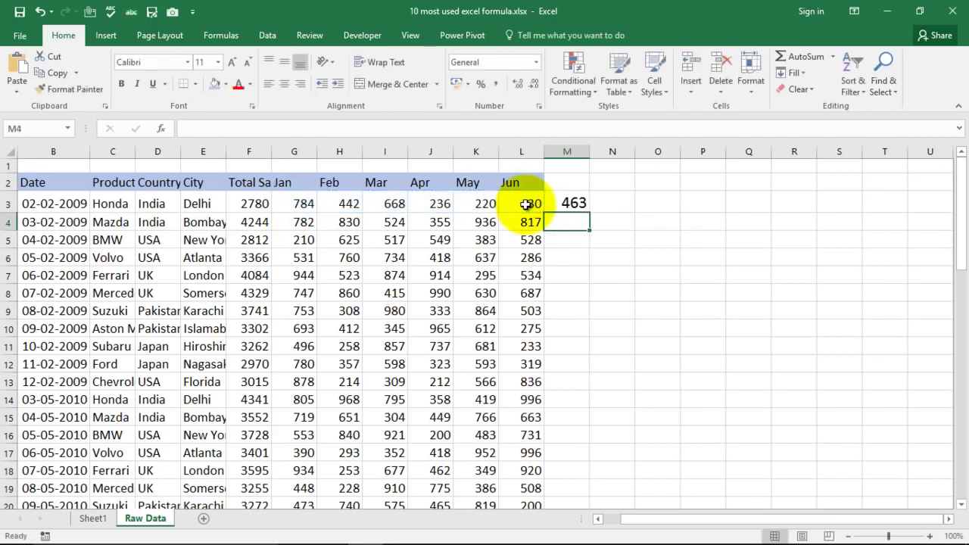
- Review the formula in M3 and select G3:L3 to compare the range's average with it
{"action": "left_click", "coordinate": [568, 203]}
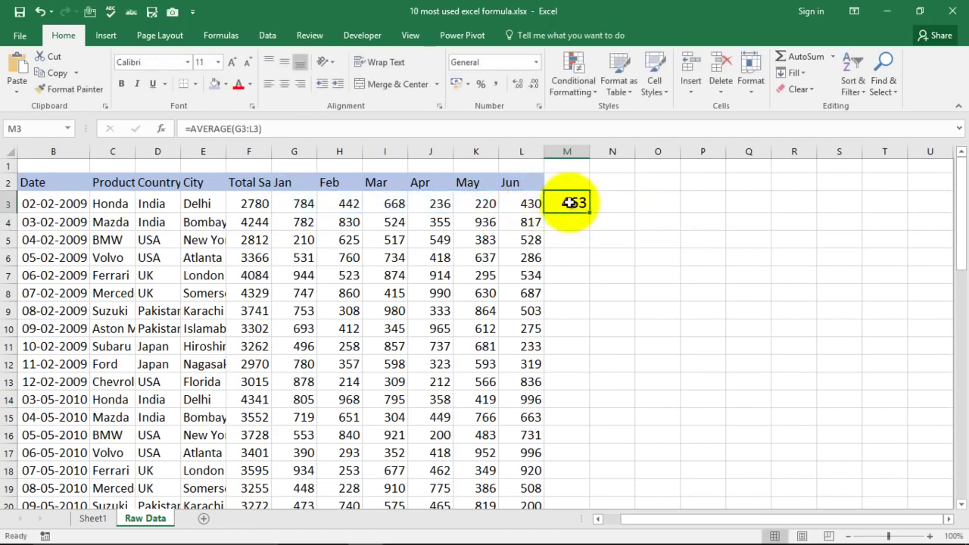
{"action": "left_click", "coordinate": [293, 203]}
{"action": "left_click_drag", "start_coordinate": [331, 203], "coordinate": [557, 214]}
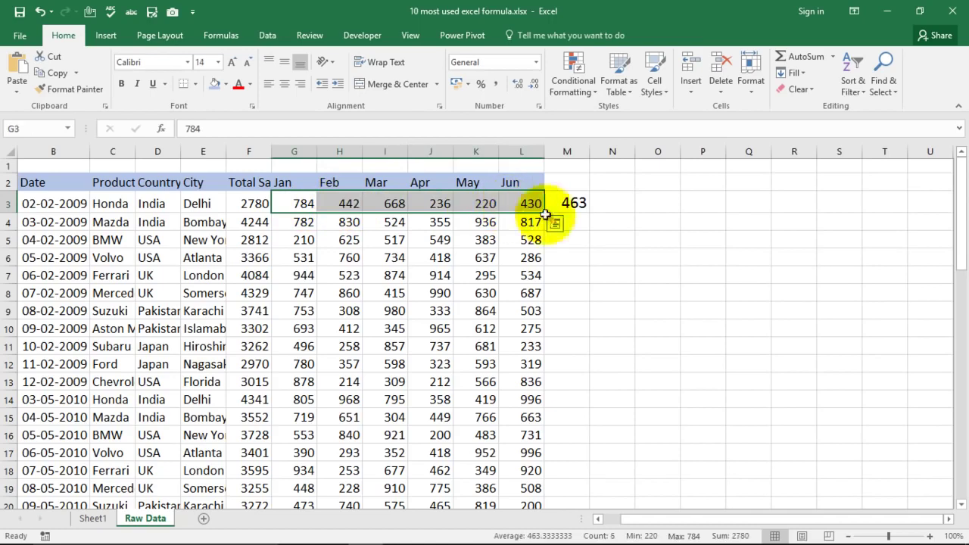
{"action": "left_click", "coordinate": [588, 241]}
- Replace the formula in M3 with =AVERAGE(784,442,668) to average directly entered numbers
{"action": "left_click", "coordinate": [577, 202]}
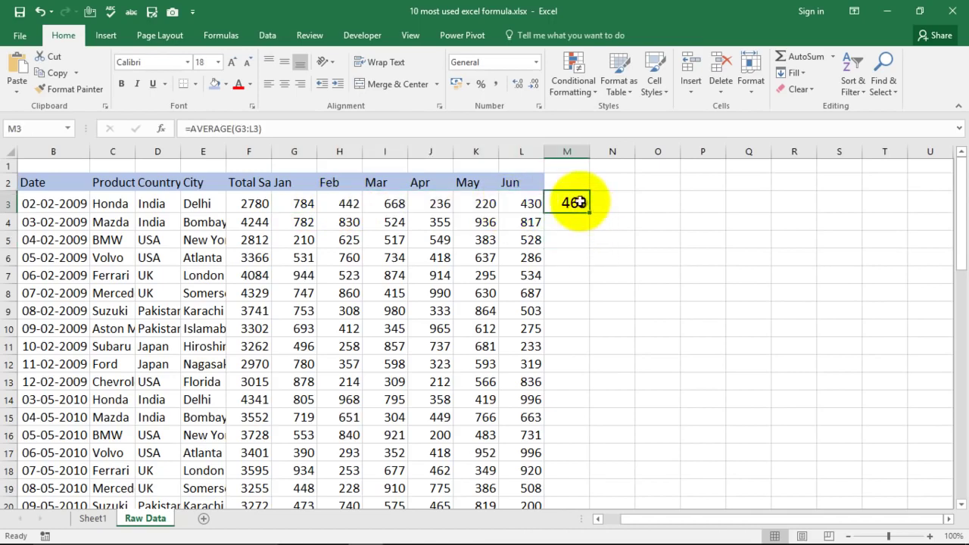
{"action": "key", "text": "Delete"}
{"action": "type", "text": "="}
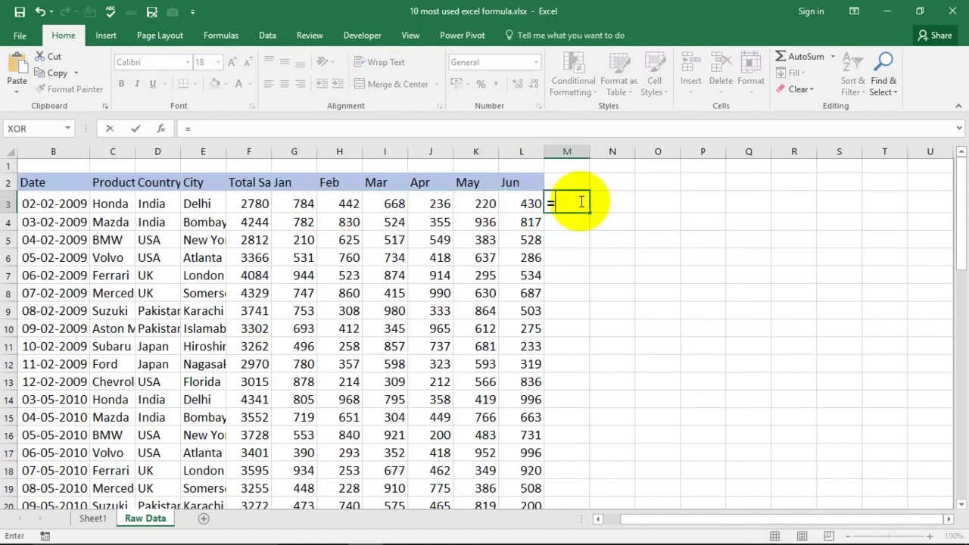
{"action": "type", "text": "ave"}
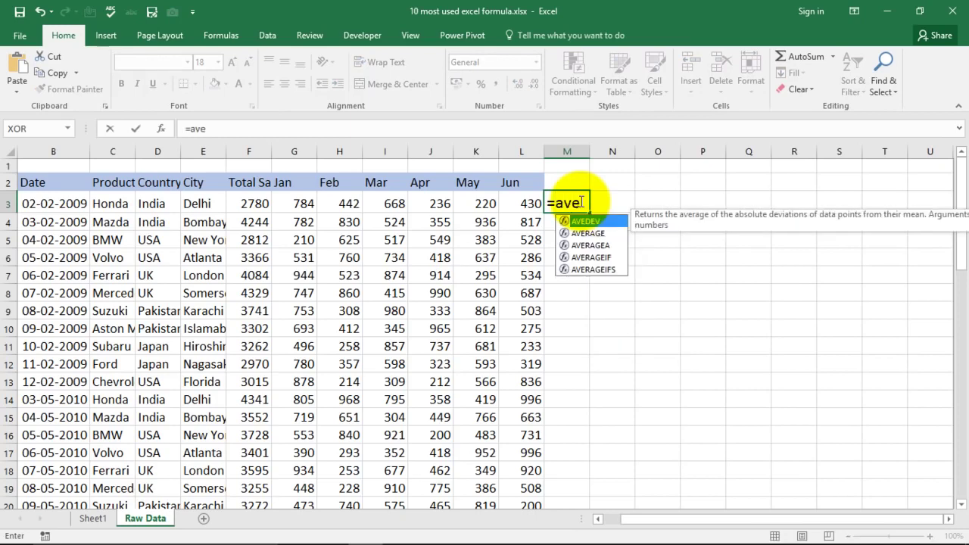
{"action": "key", "text": "Down"}
{"action": "key", "text": "Tab"}
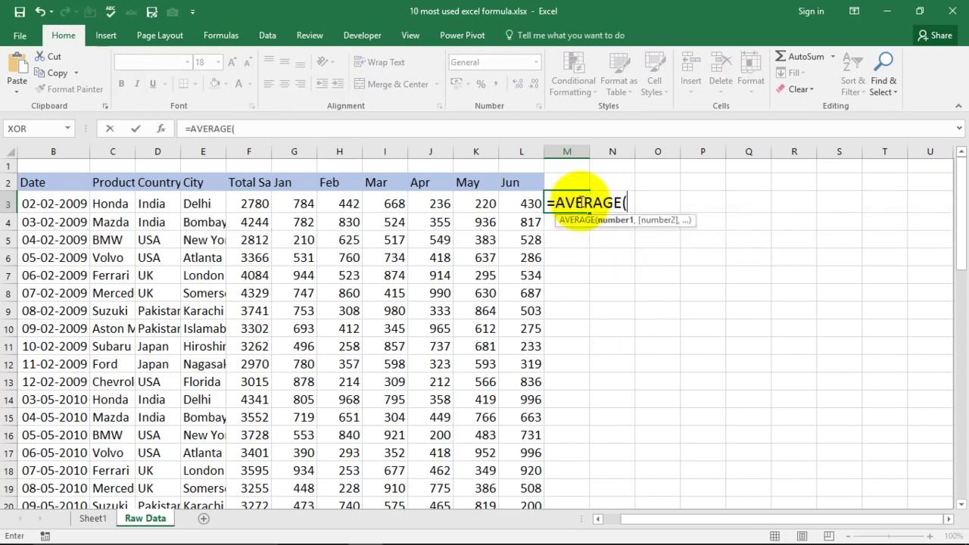
{"action": "type", "text": "784,442"}
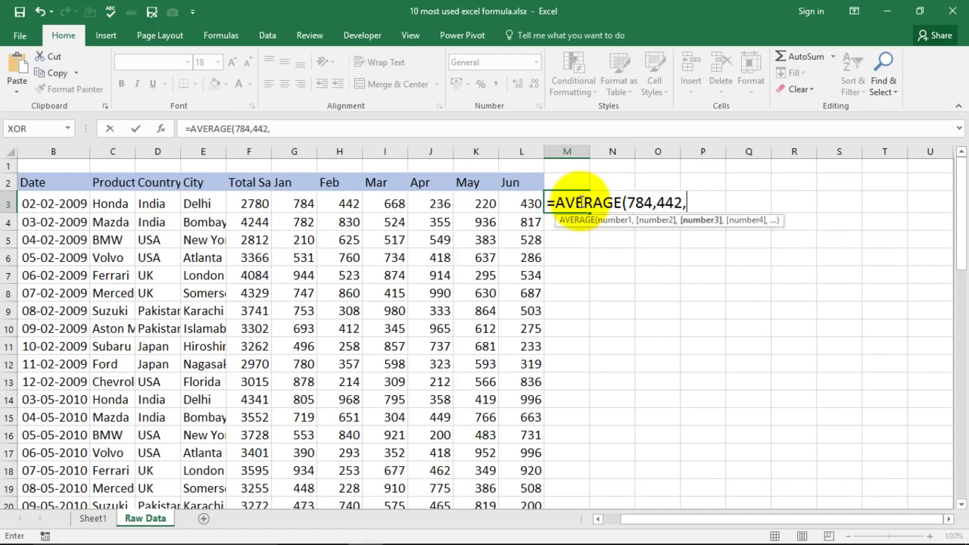
{"action": "type", "text": ",668)"}
{"action": "key", "text": "Return"}
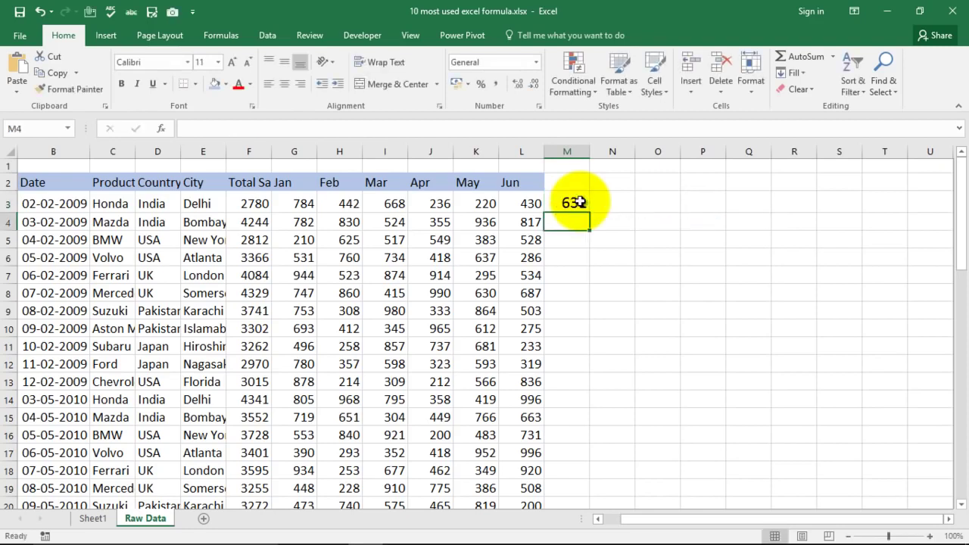
- Compare the average of G3:I3 with the result in M3, and clear M3
{"action": "left_click_drag", "start_coordinate": [303, 205], "coordinate": [385, 210]}
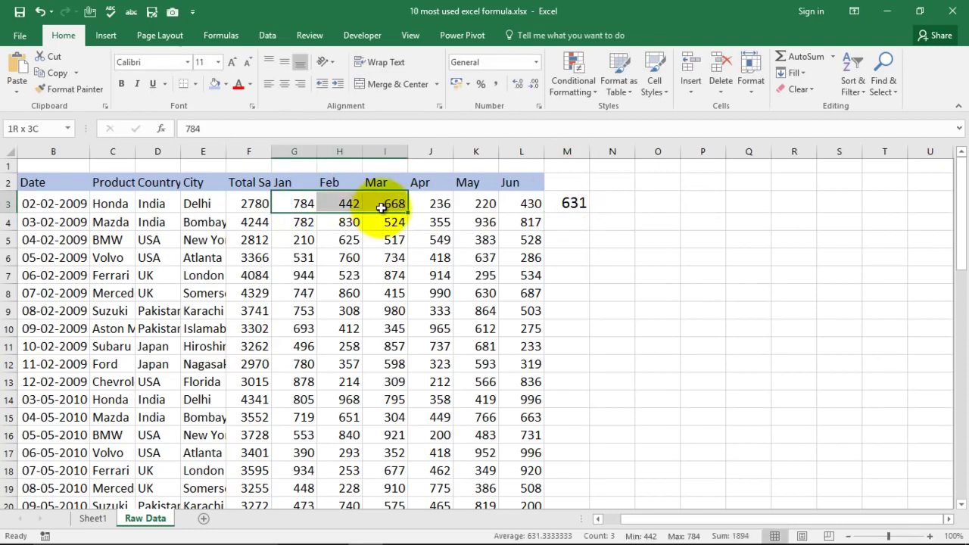
{"action": "left_click", "coordinate": [568, 203]}
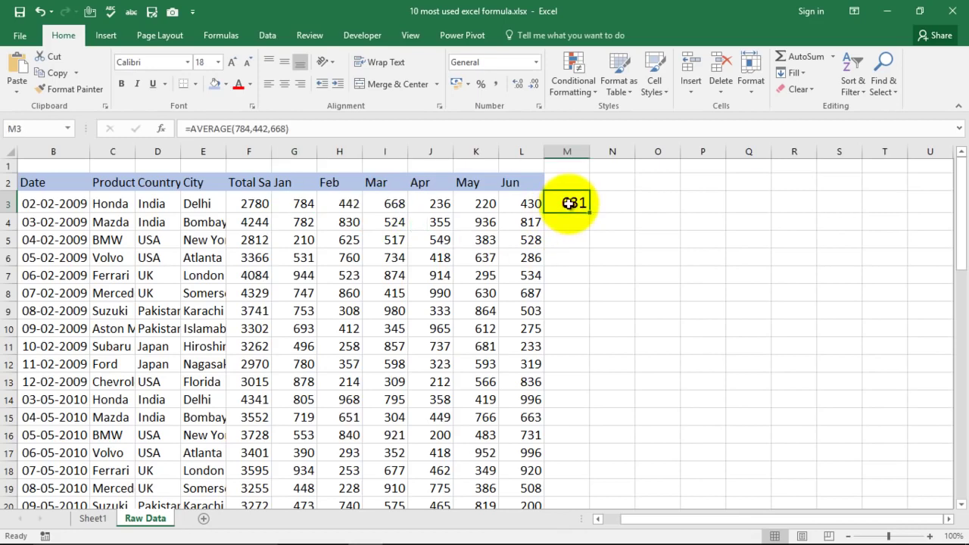
{"action": "key", "text": "Delete"}
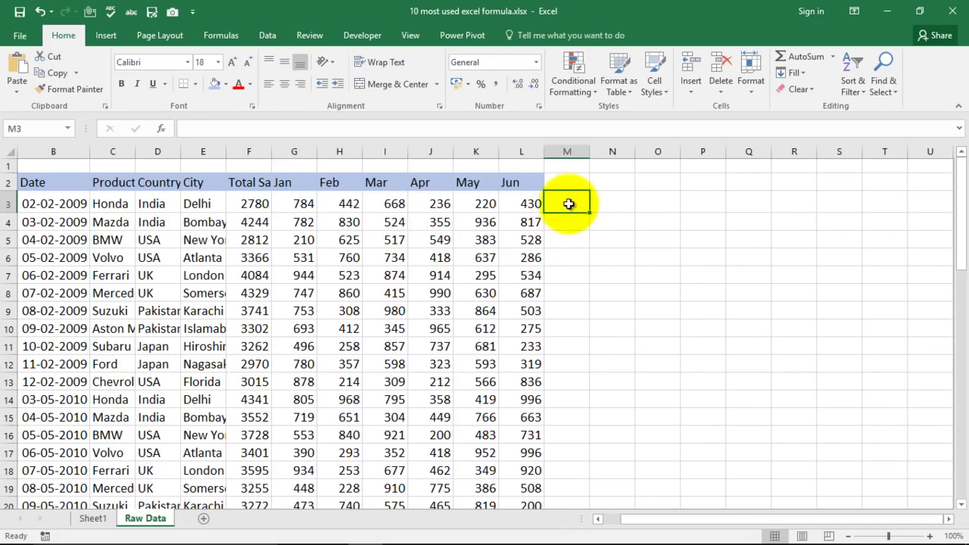
- Select the Count Formula entry in the Sheet1 list and return to the Raw Data sheet
{"action": "left_click", "coordinate": [91, 519]}
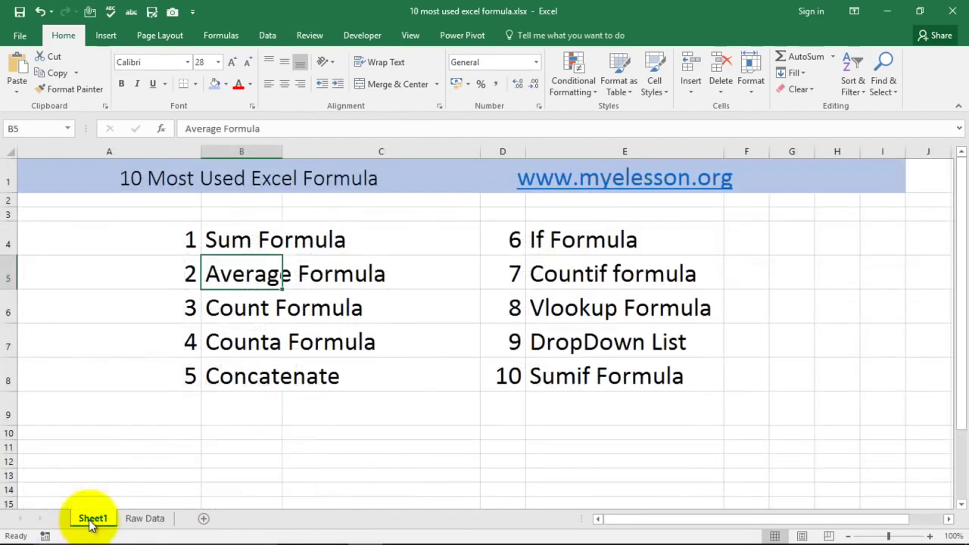
{"action": "left_click", "coordinate": [231, 311]}
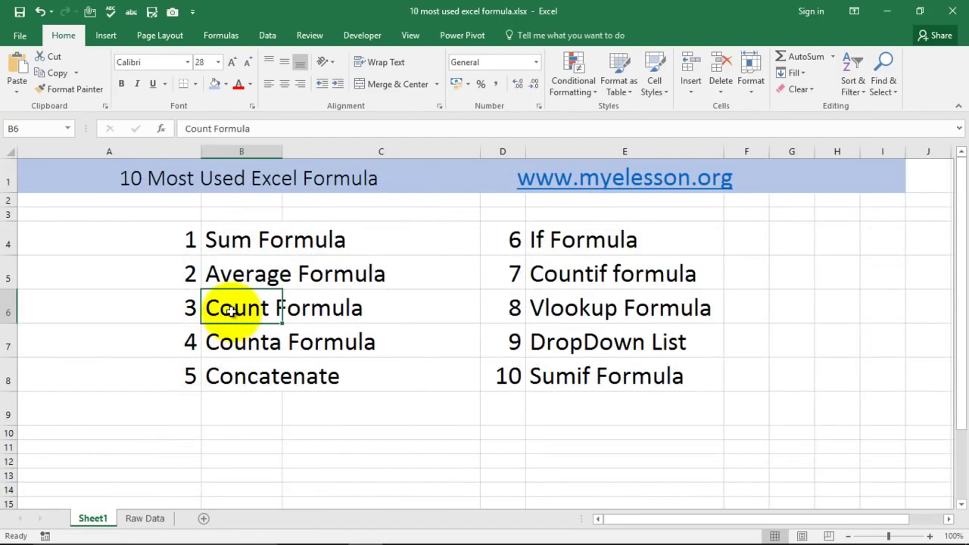
{"action": "left_click", "coordinate": [145, 517]}
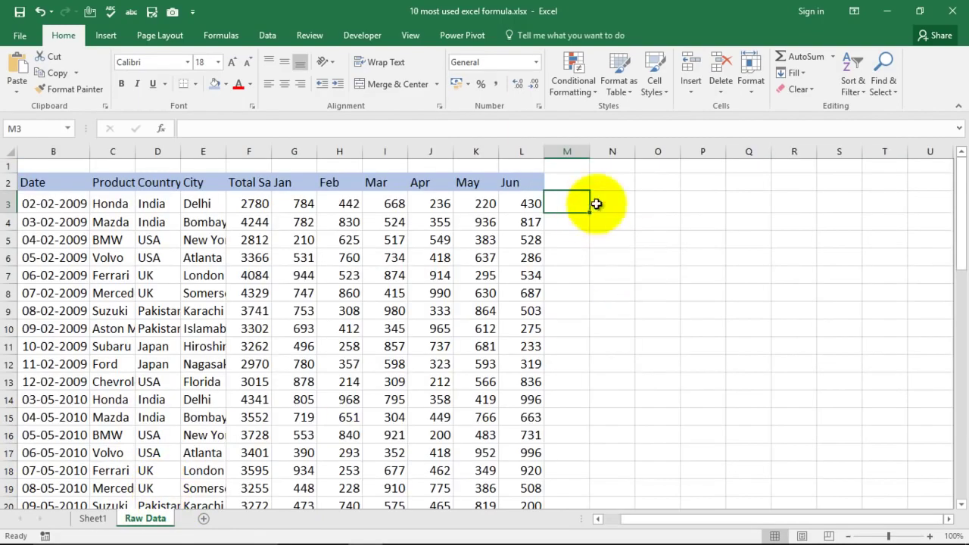
- Enter =COUNT(B3:L3) in M3 to count the numeric cells in the first record
{"action": "type", "text": "="}
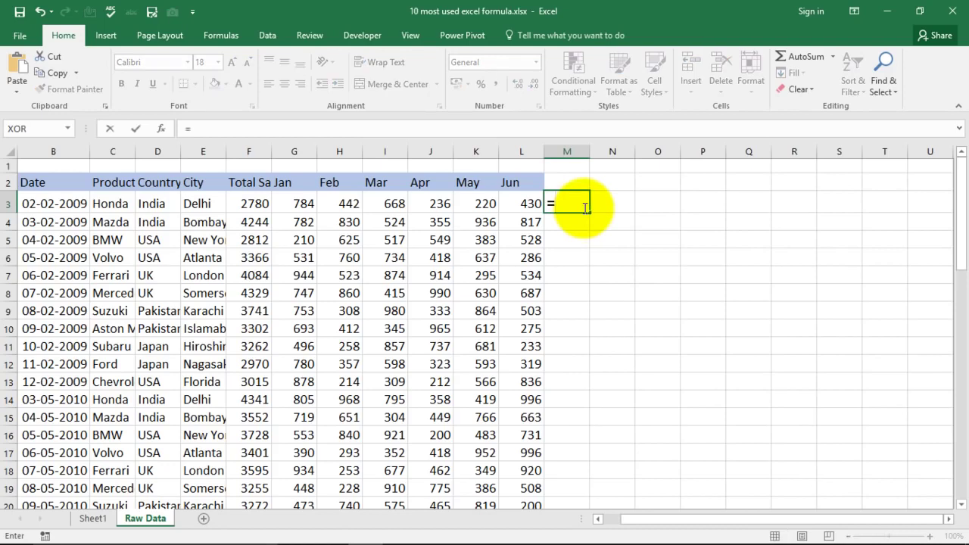
{"action": "type", "text": "count"}
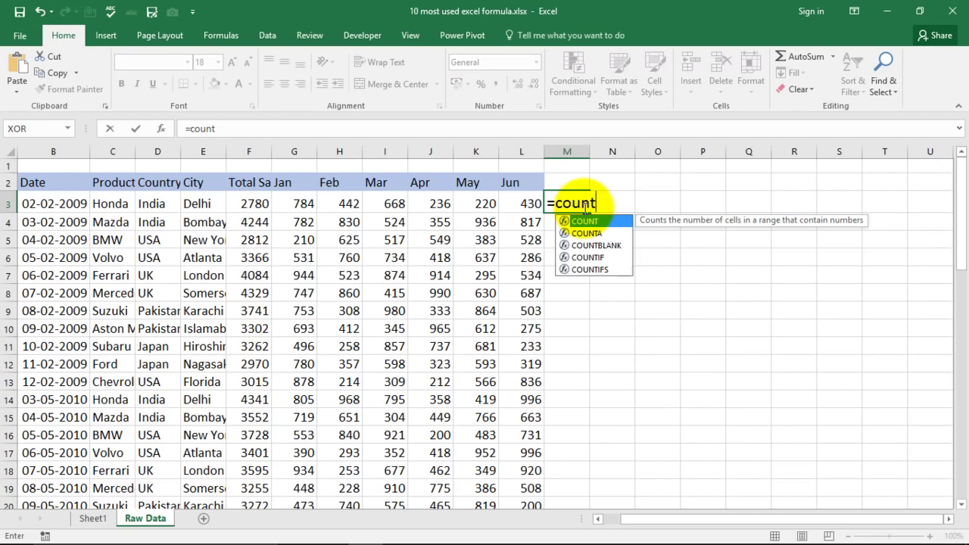
{"action": "type", "text": "("}
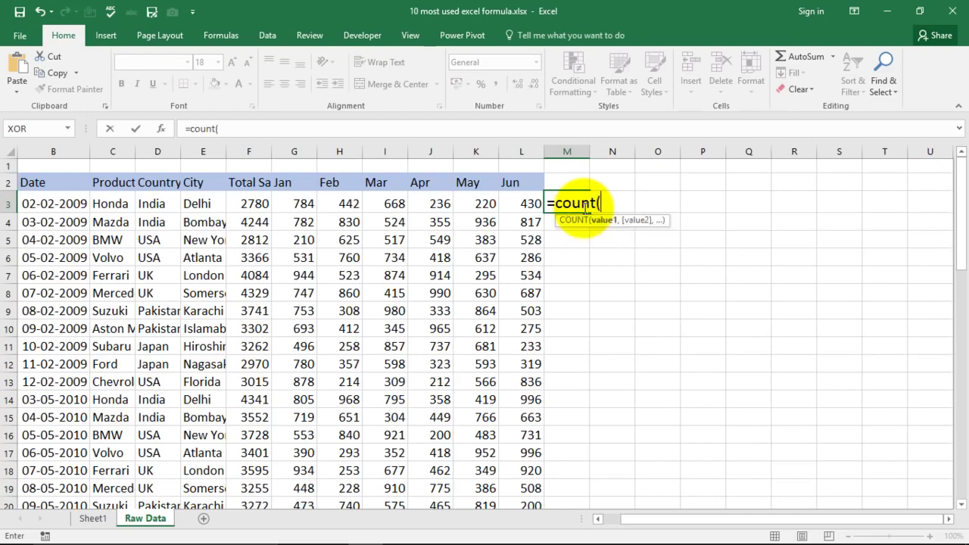
{"action": "left_click_drag", "start_coordinate": [34, 207], "coordinate": [514, 206]}
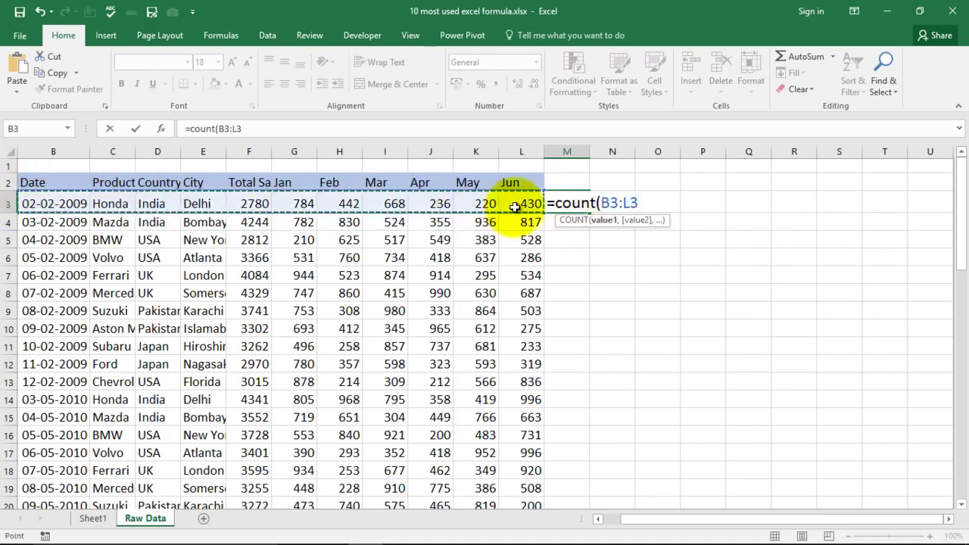
{"action": "type", "text": ")"}
{"action": "key", "text": "Return"}
{"action": "left_click", "coordinate": [571, 200]}
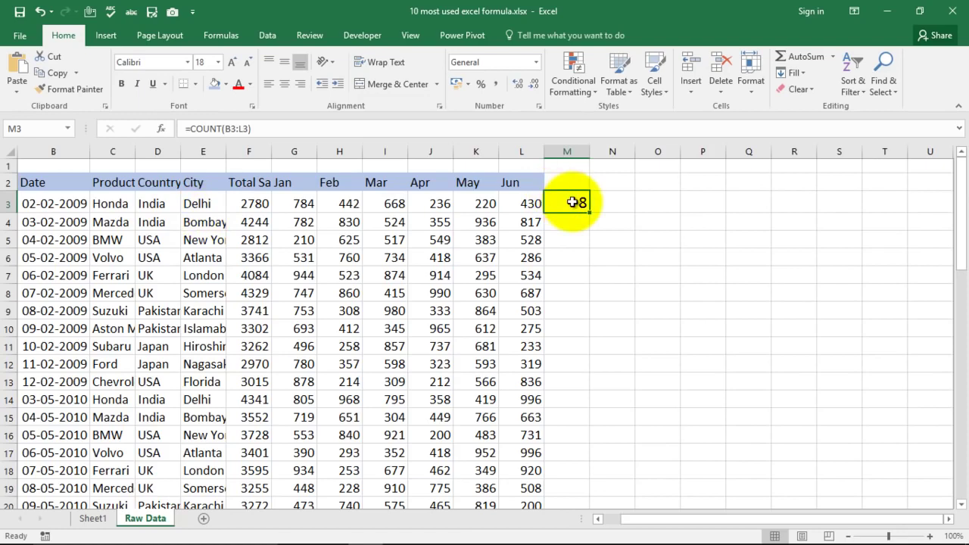
- Overwrite the first record's Jun value in L3 with the text A and recheck the COUNT formula in M3
{"action": "left_click", "coordinate": [524, 207]}
{"action": "type", "text": "A"}
{"action": "key", "text": "Return"}
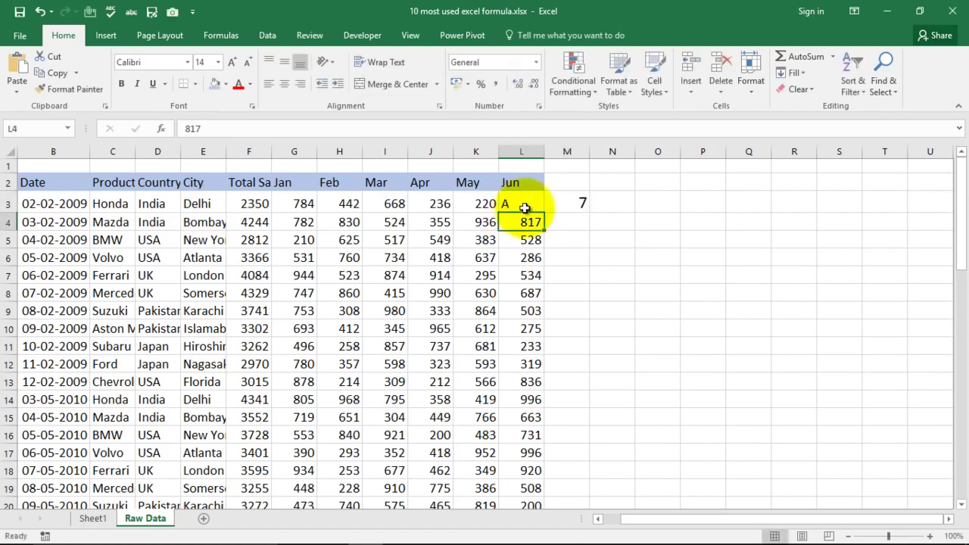
{"action": "left_click", "coordinate": [572, 202]}
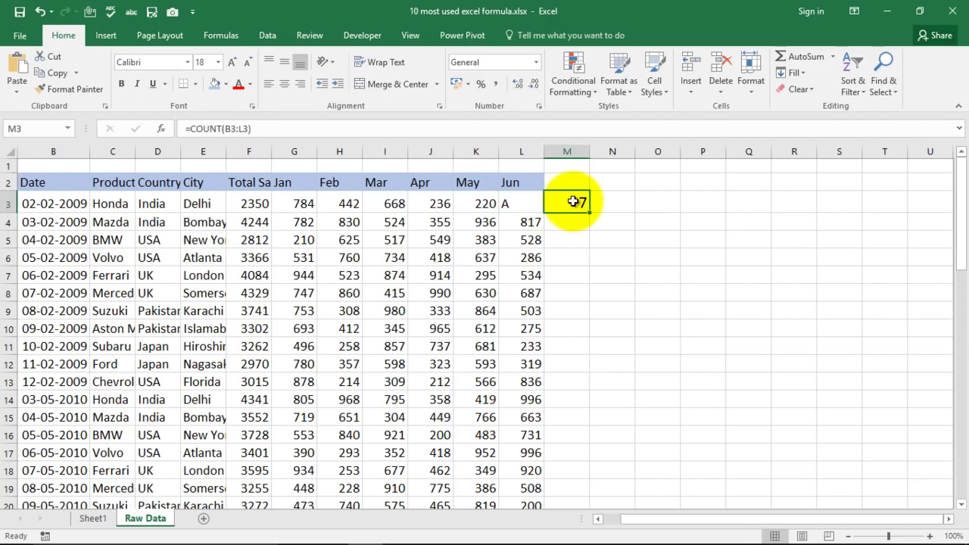
- Undo the text entry in L3, and select the Counta Formula entry in the Sheet1 list before returning to the Raw Data sheet
{"action": "key", "text": "ctrl+z"}
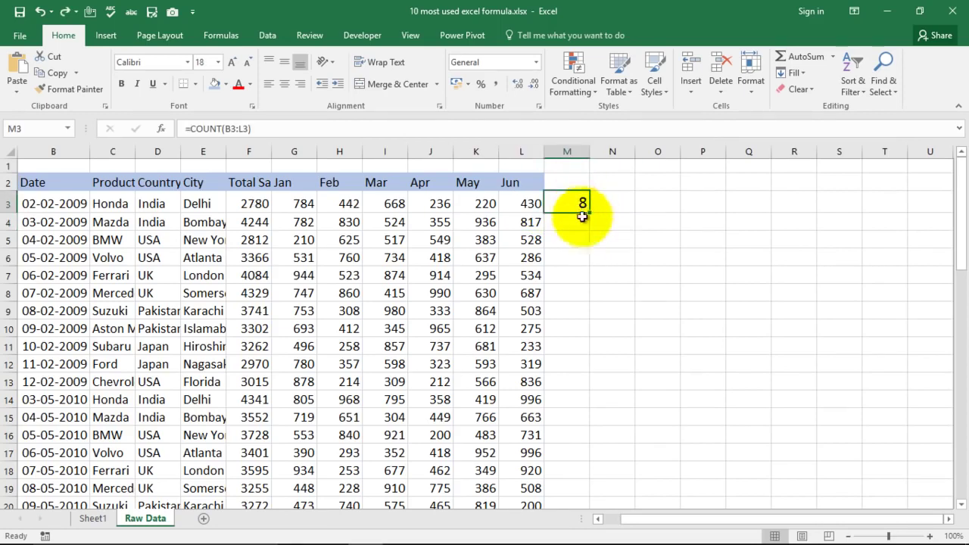
{"action": "left_click", "coordinate": [93, 519]}
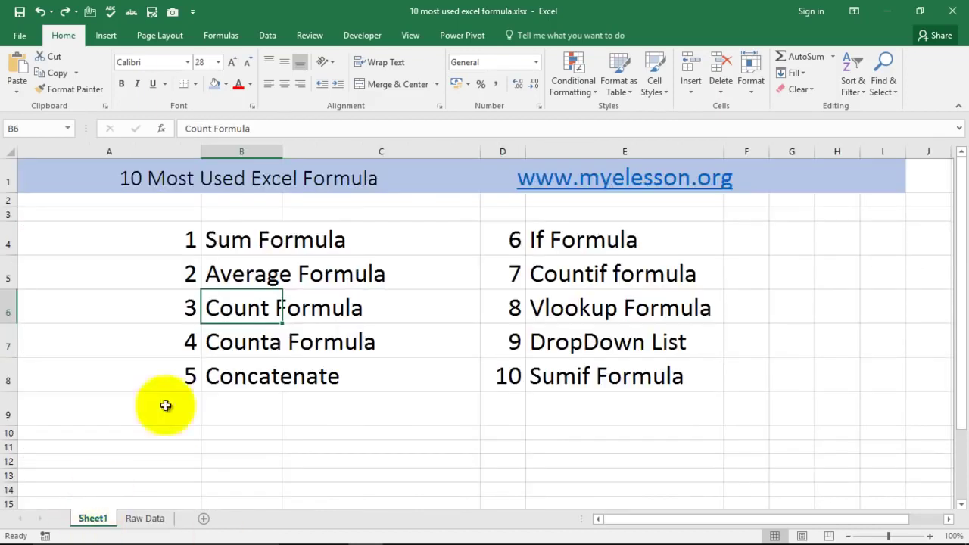
{"action": "left_click", "coordinate": [225, 344]}
{"action": "left_click", "coordinate": [145, 519]}
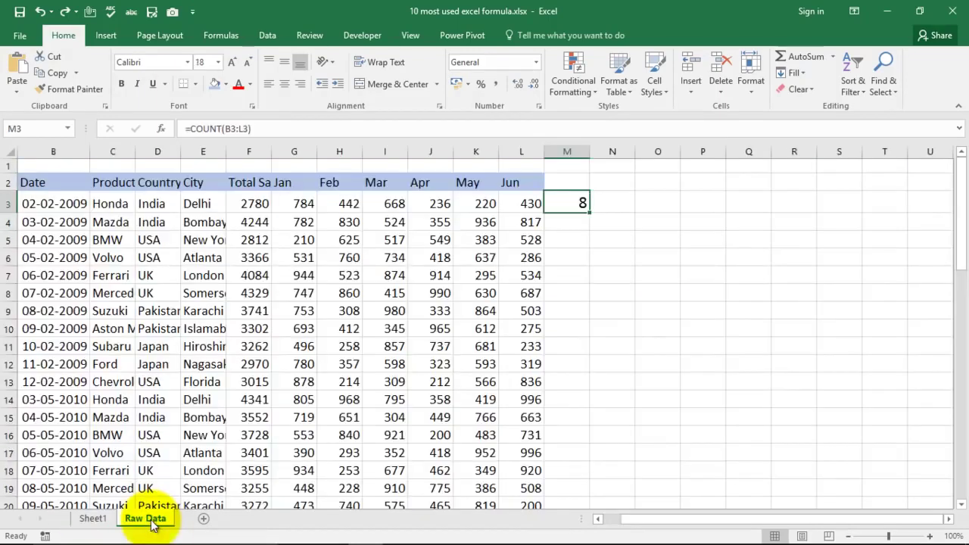
- Enter =COUNTA(B3:L3) in M3 to count the non-empty cells in the first record, and check it against B3:L3
{"action": "type", "text": "="}
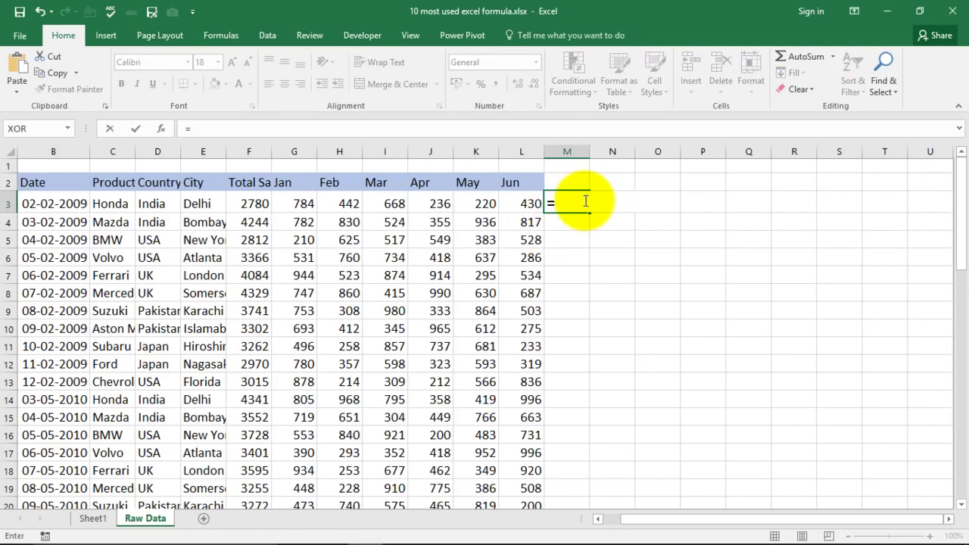
{"action": "type", "text": "counta"}
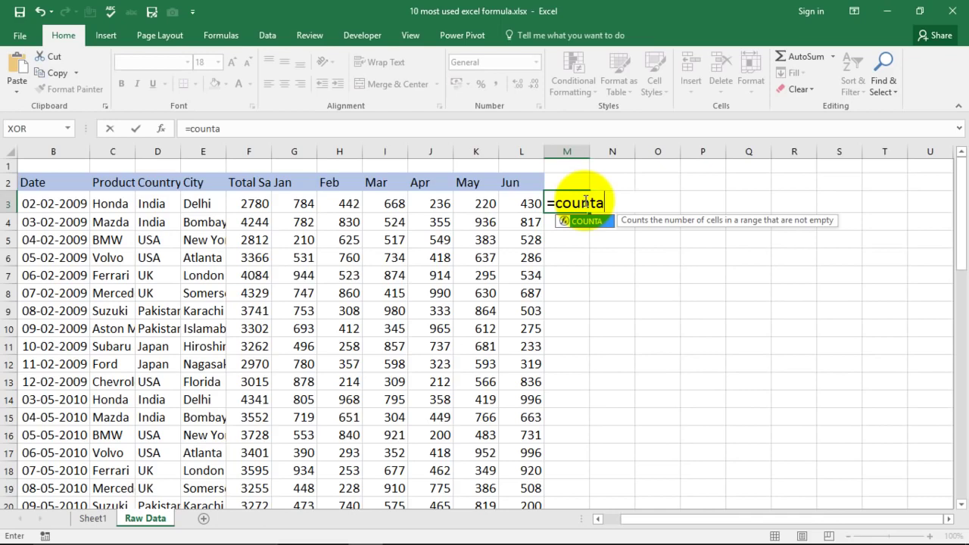
{"action": "key", "text": "Tab"}
{"action": "left_click_drag", "start_coordinate": [30, 199], "coordinate": [532, 202]}
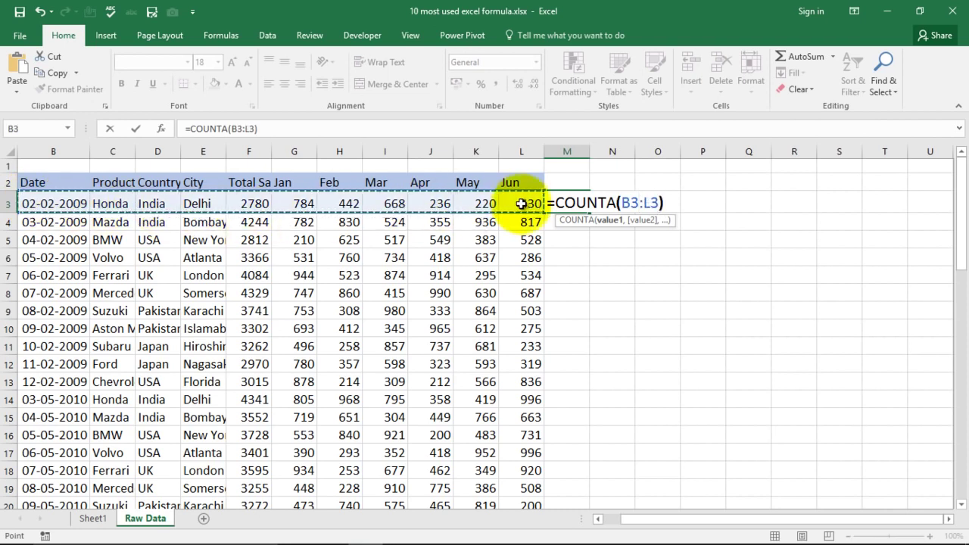
{"action": "key", "text": "Return"}
{"action": "left_click", "coordinate": [562, 204]}
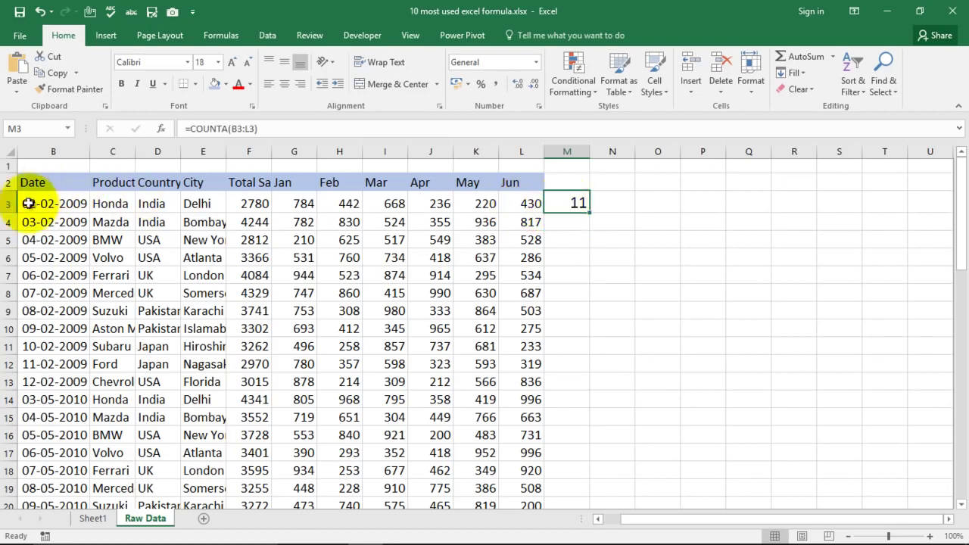
{"action": "left_click_drag", "start_coordinate": [532, 203], "coordinate": [39, 205]}
{"action": "left_click", "coordinate": [610, 244]}
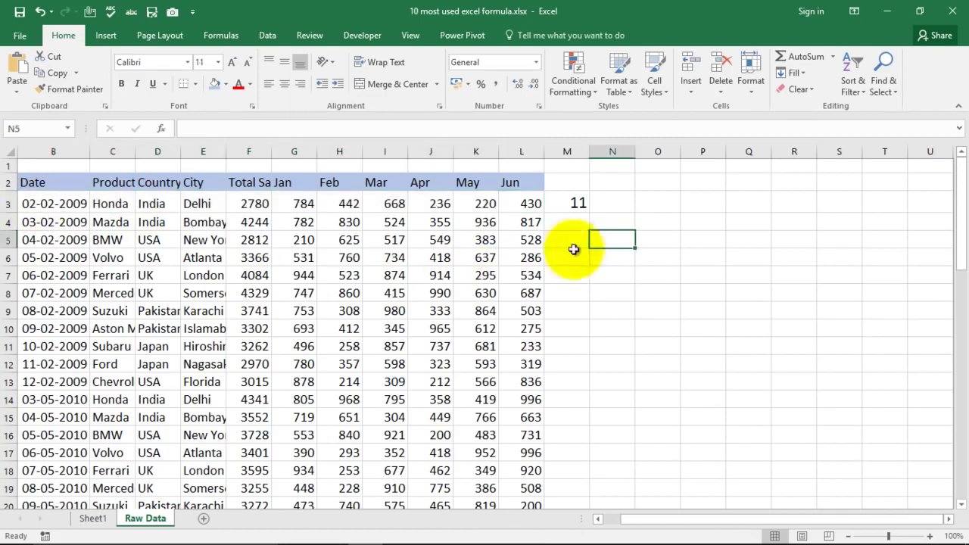
- Clear the first record's Mar value in I3 and recheck the COUNTA formula in M3
{"action": "left_click", "coordinate": [394, 204]}
{"action": "key", "text": "Delete"}
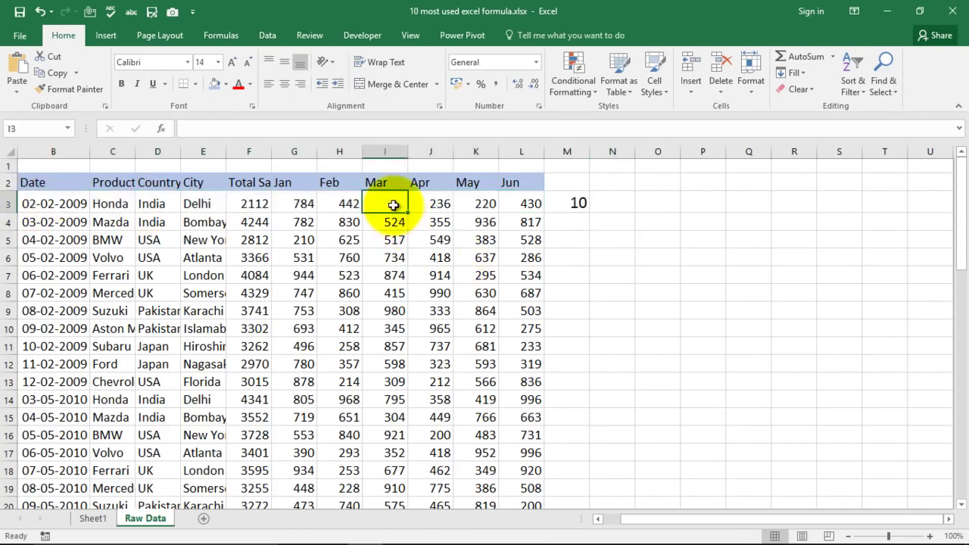
{"action": "left_click", "coordinate": [540, 258]}
{"action": "left_click", "coordinate": [577, 204]}
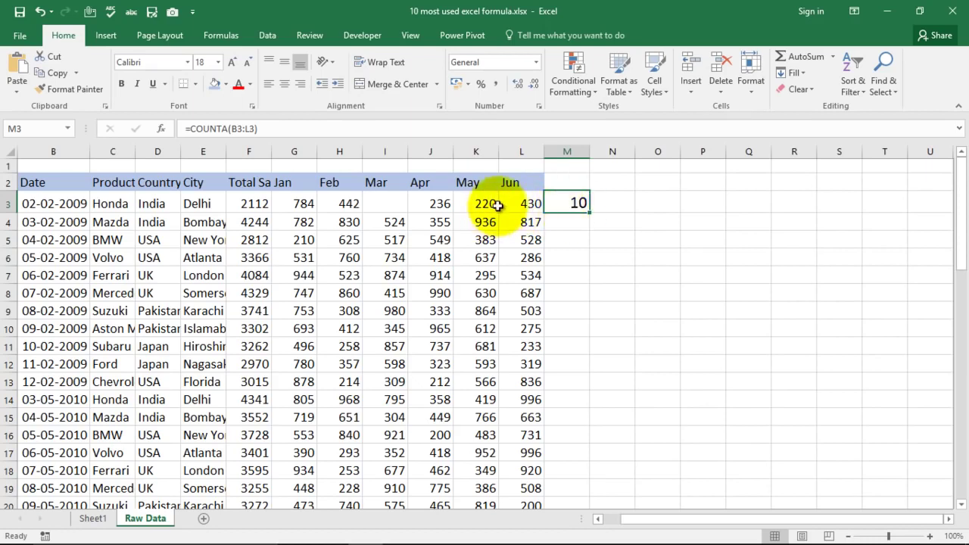
- Undo the deletion of the Mar value in I3 and clear the COUNTA formula from M3
{"action": "key", "text": "ctrl+z"}
{"action": "left_click", "coordinate": [573, 227]}
{"action": "key", "text": "Delete"}
- Select the Concatenate entry in the Sheet1 list and return to the Raw Data sheet
{"action": "left_click", "coordinate": [90, 519]}
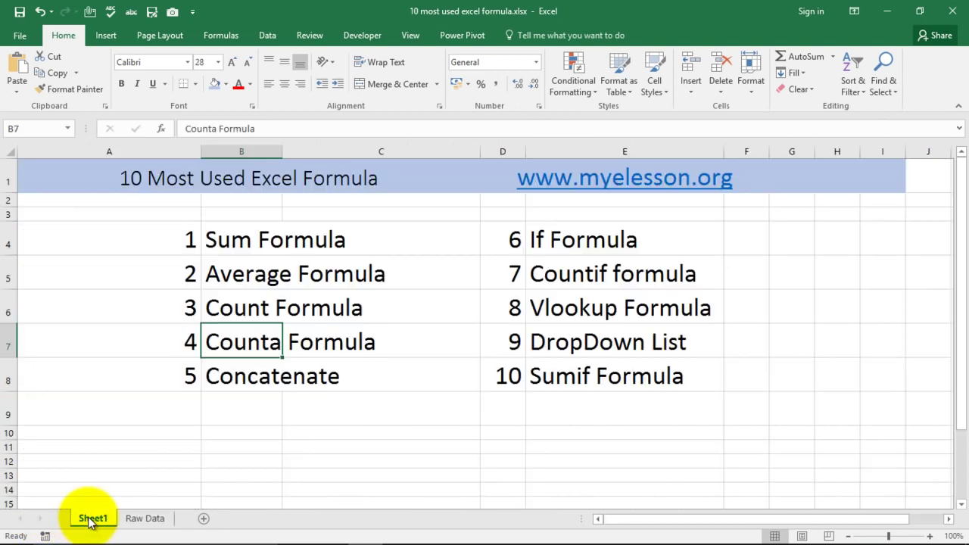
{"action": "left_click", "coordinate": [236, 378]}
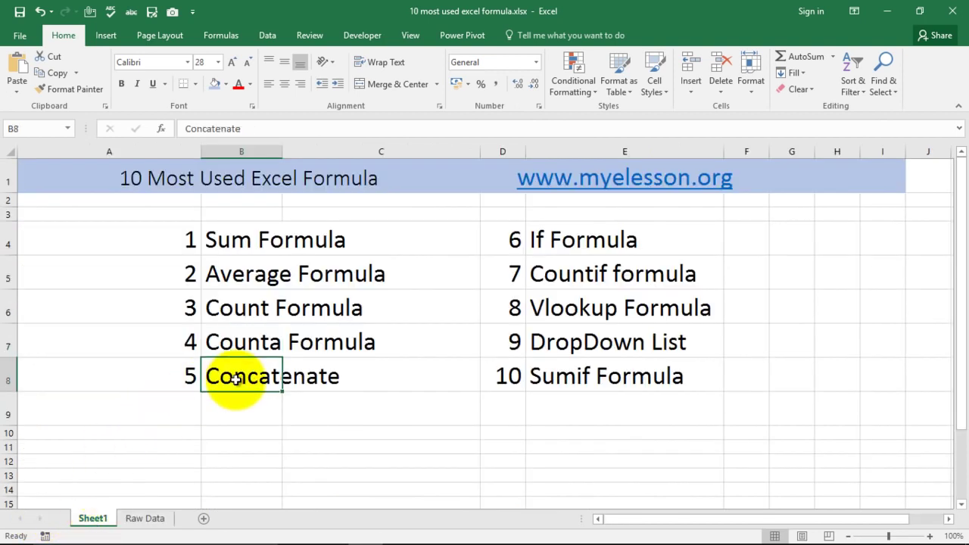
{"action": "left_click", "coordinate": [144, 519]}
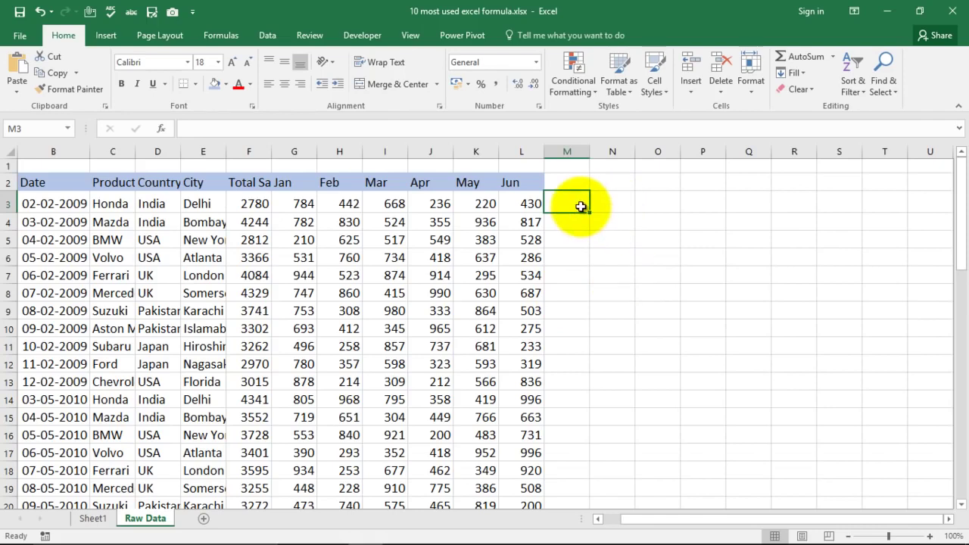
- Enter =CONCATENATE(D3,E3) in M3 to join the first record's country and city, and autofit column M
{"action": "type", "text": "=c"}
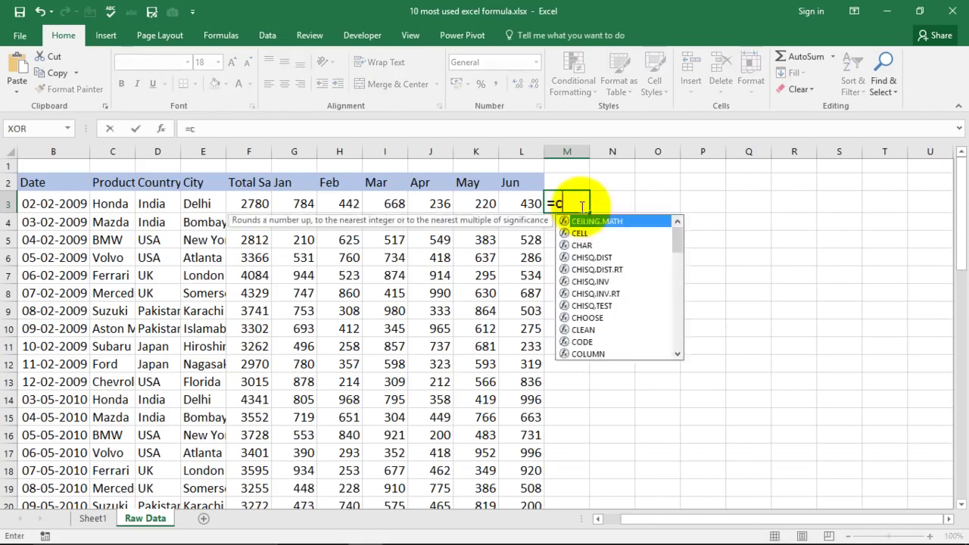
{"action": "type", "text": "oncate"}
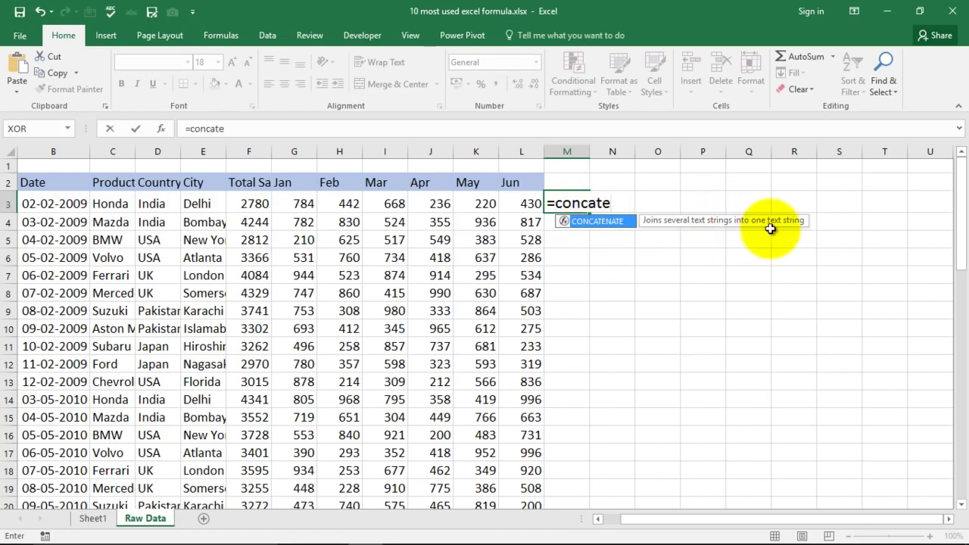
{"action": "key", "text": "Tab"}
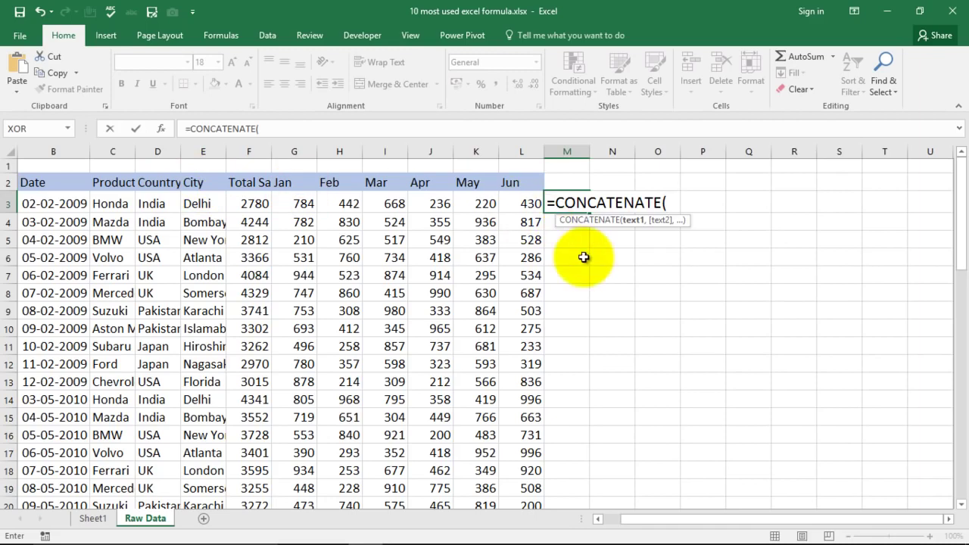
{"action": "left_click", "coordinate": [154, 201]}
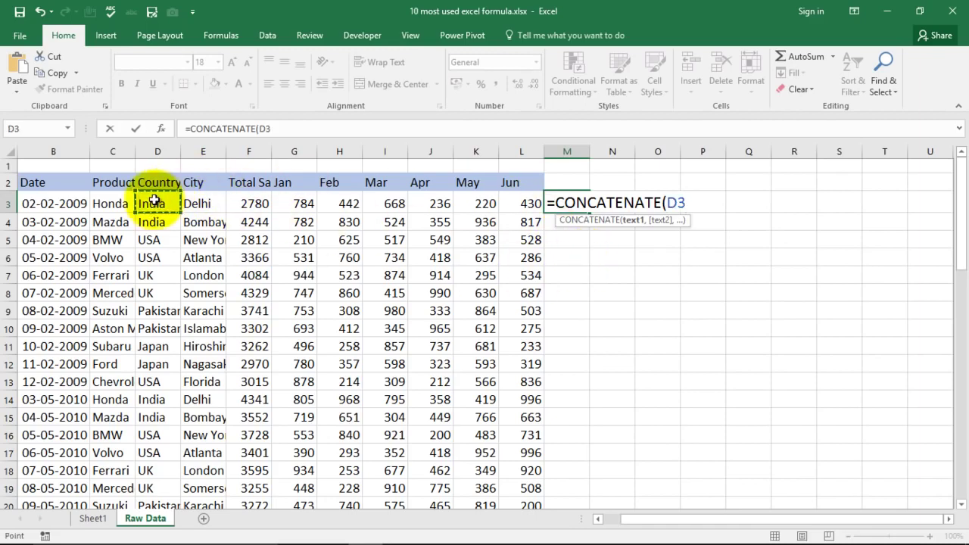
{"action": "type", "text": ","}
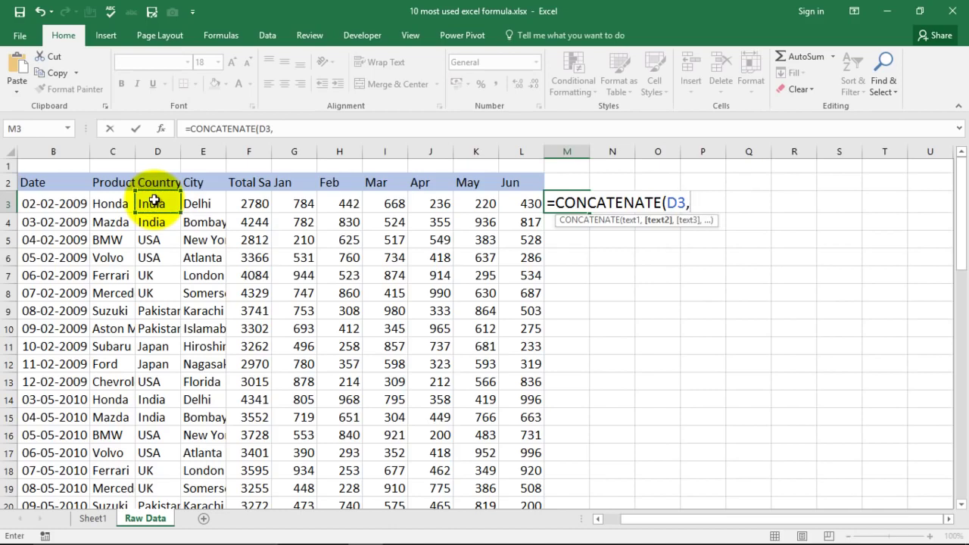
{"action": "left_click", "coordinate": [199, 203]}
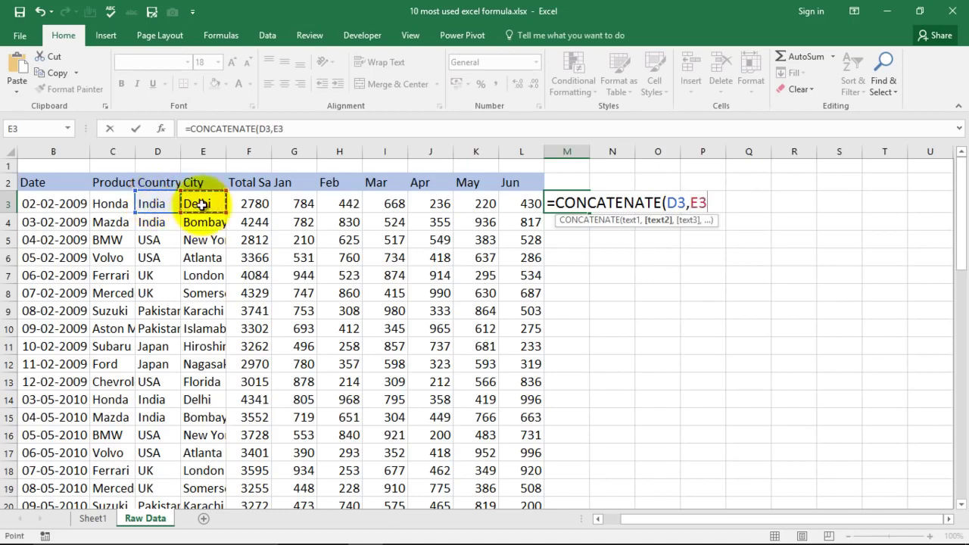
{"action": "type", "text": ")"}
{"action": "key", "text": "Return"}
{"action": "double_click", "coordinate": [588, 151]}
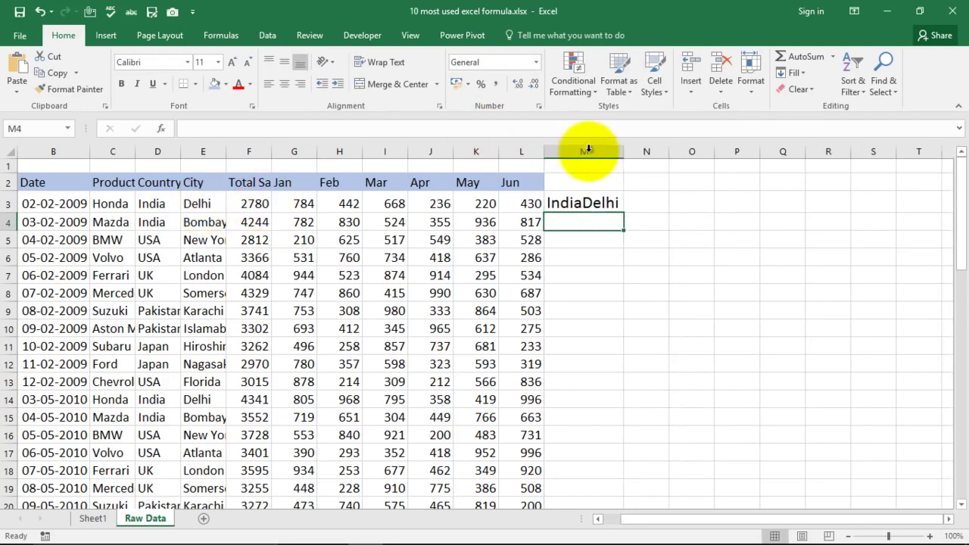
- Replace the formula in M3 with =CONCATENATE(D3," ",E3) to put a space between country and city
{"action": "left_click", "coordinate": [585, 202]}
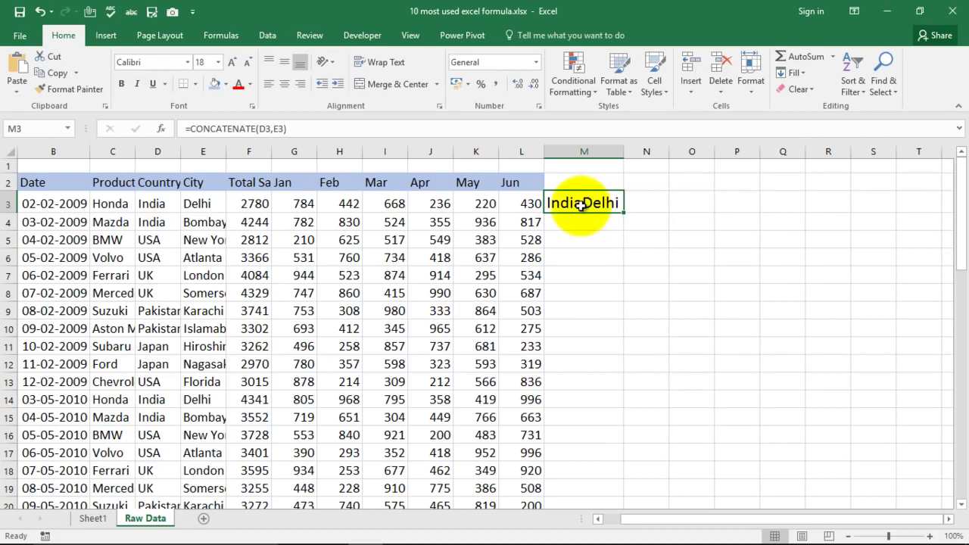
{"action": "key", "text": "Delete"}
{"action": "type", "text": "="}
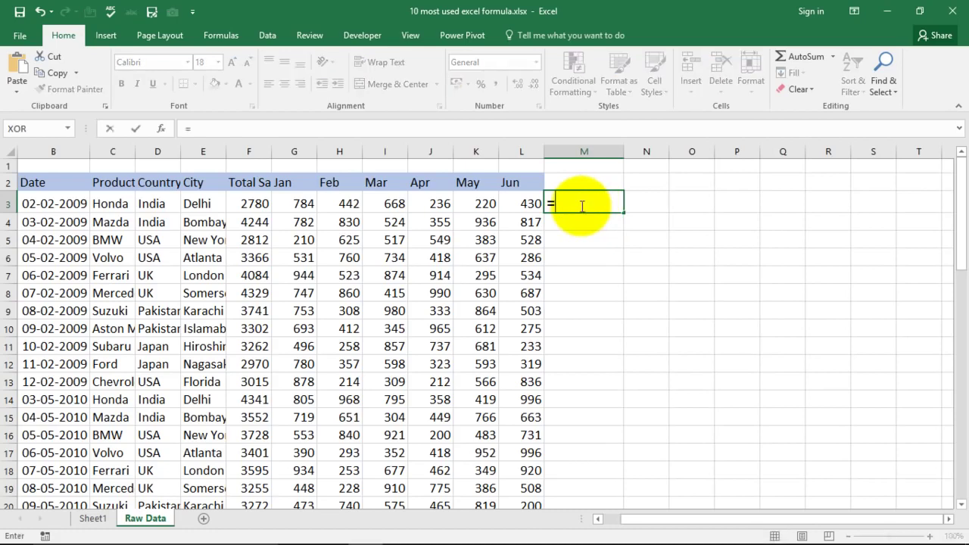
{"action": "type", "text": "con"}
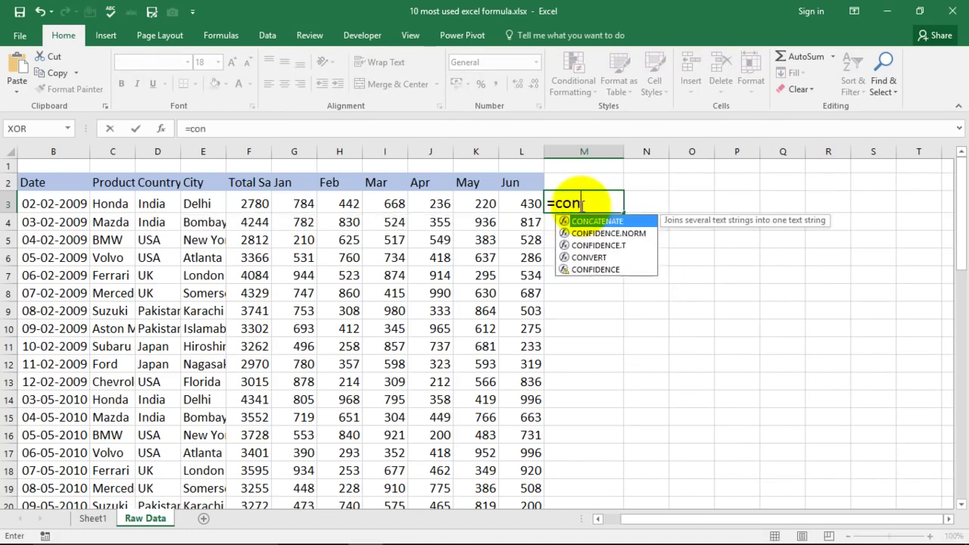
{"action": "type", "text": "catenate"}
{"action": "key", "text": "Tab"}
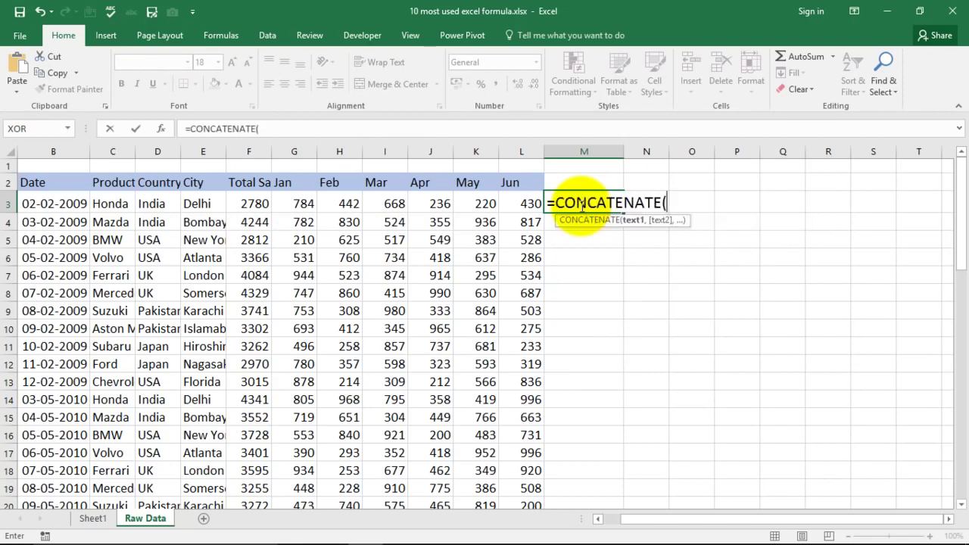
{"action": "left_click", "coordinate": [156, 203]}
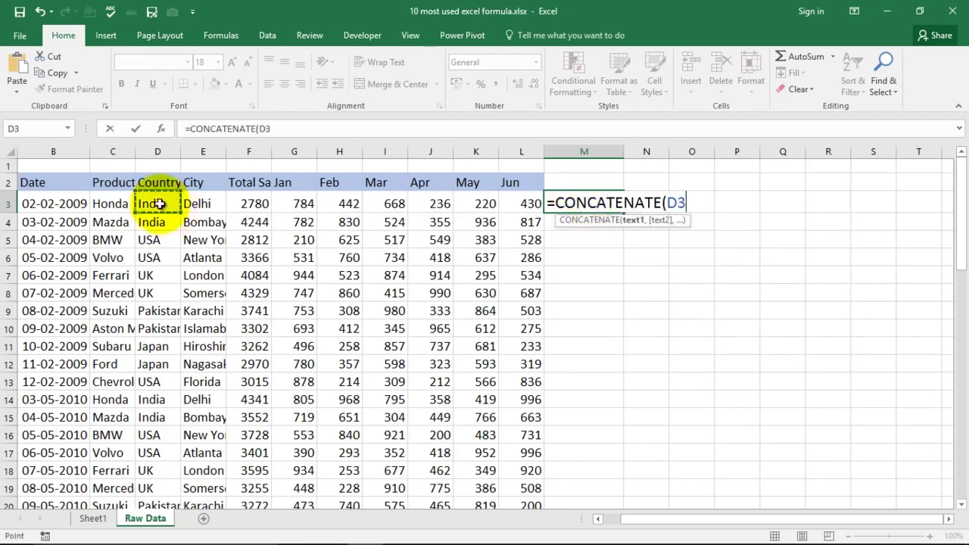
{"action": "type", "text": ","}
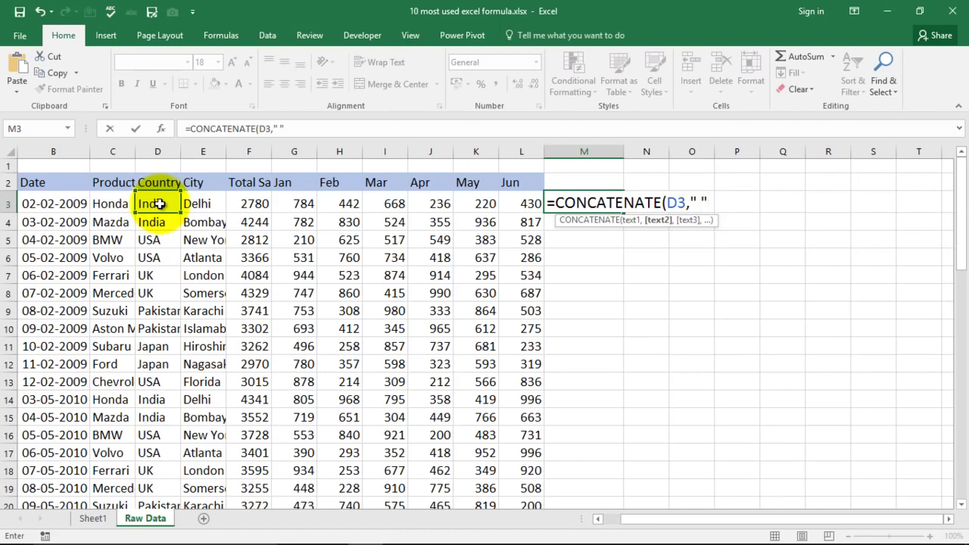
{"action": "type", "text": "\" \","}
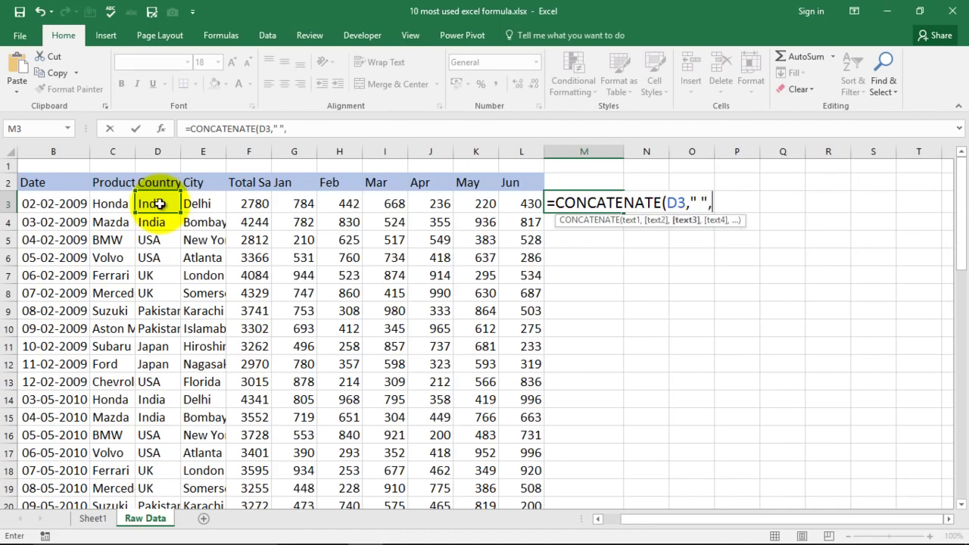
{"action": "left_click", "coordinate": [198, 204]}
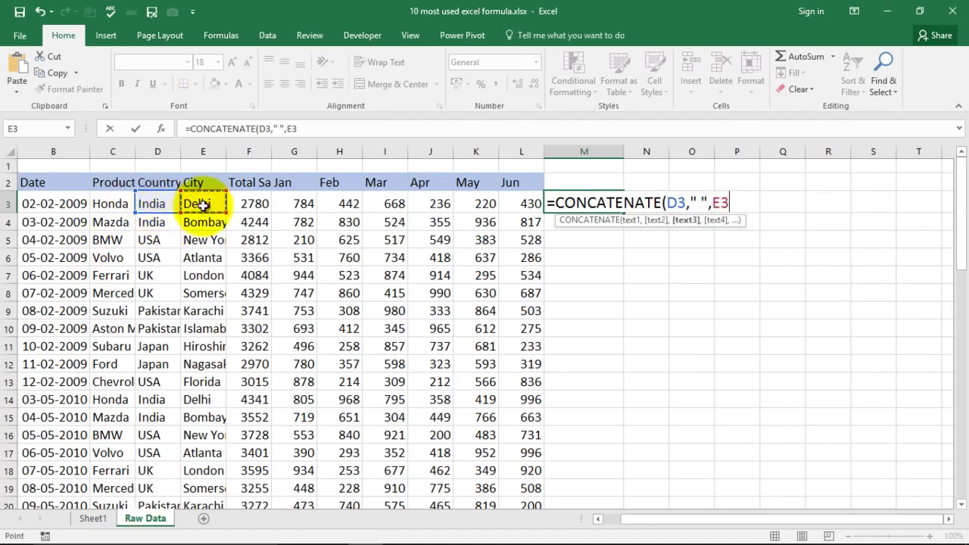
{"action": "type", "text": ")"}
{"action": "key", "text": "Return"}
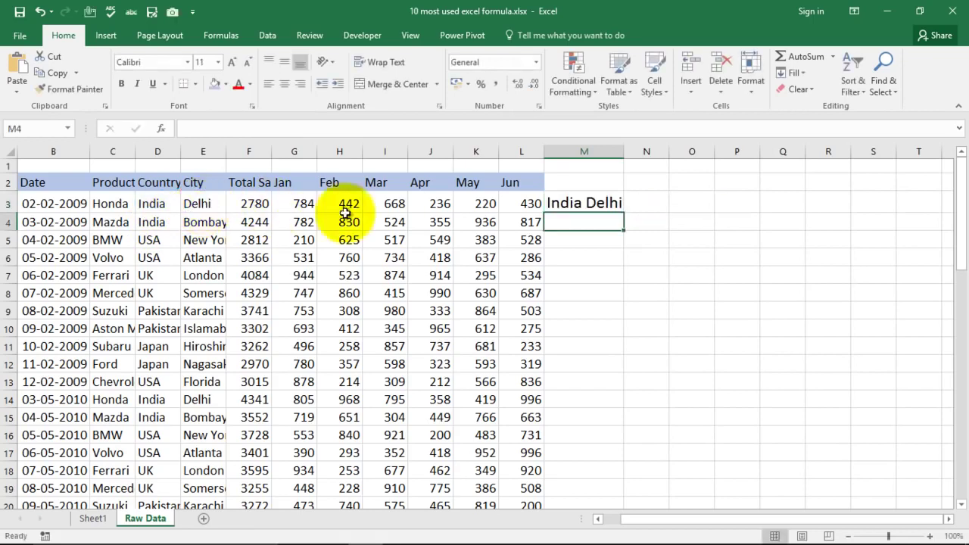
- Add a comma after the space in M3's separator, making the formula =CONCATENATE(D3," ,",E3)
{"action": "double_click", "coordinate": [568, 204]}
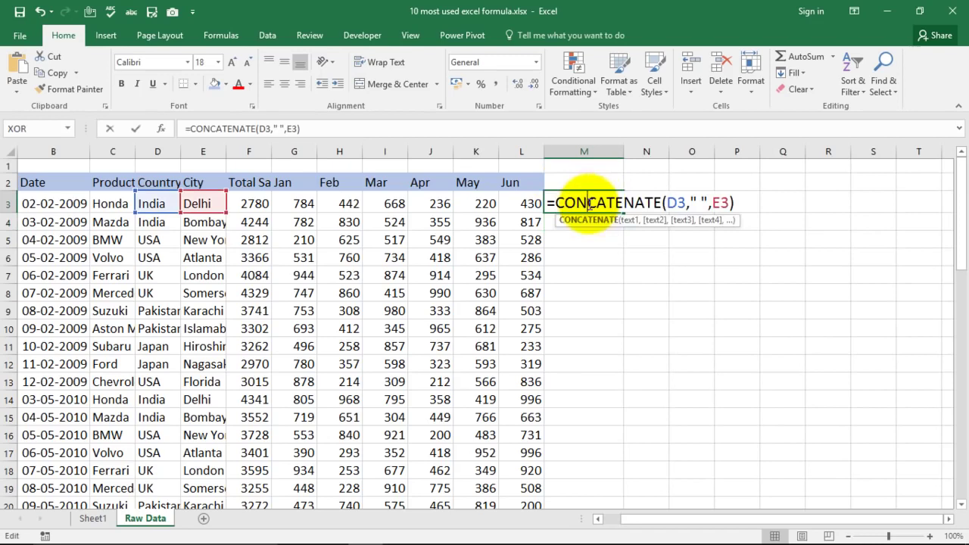
{"action": "left_click", "coordinate": [700, 203]}
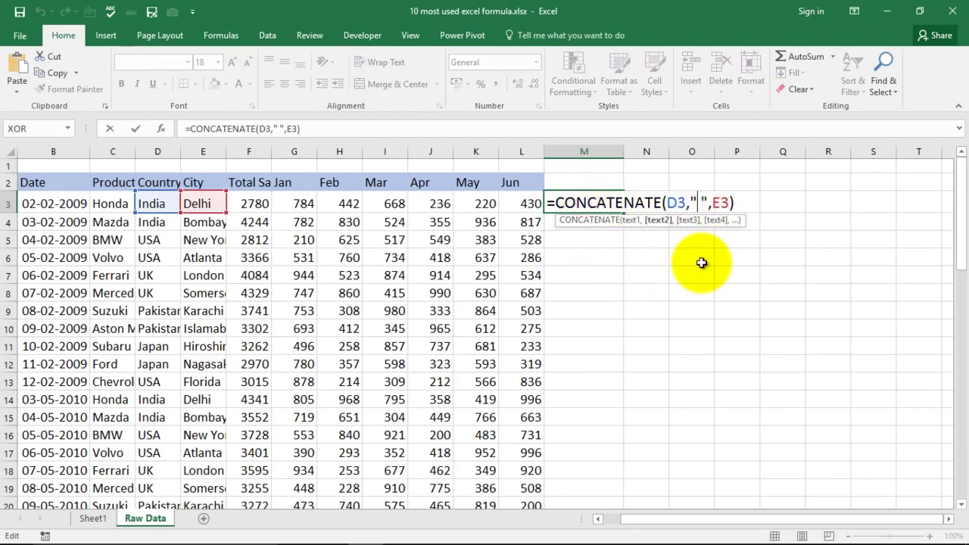
{"action": "type", "text": ","}
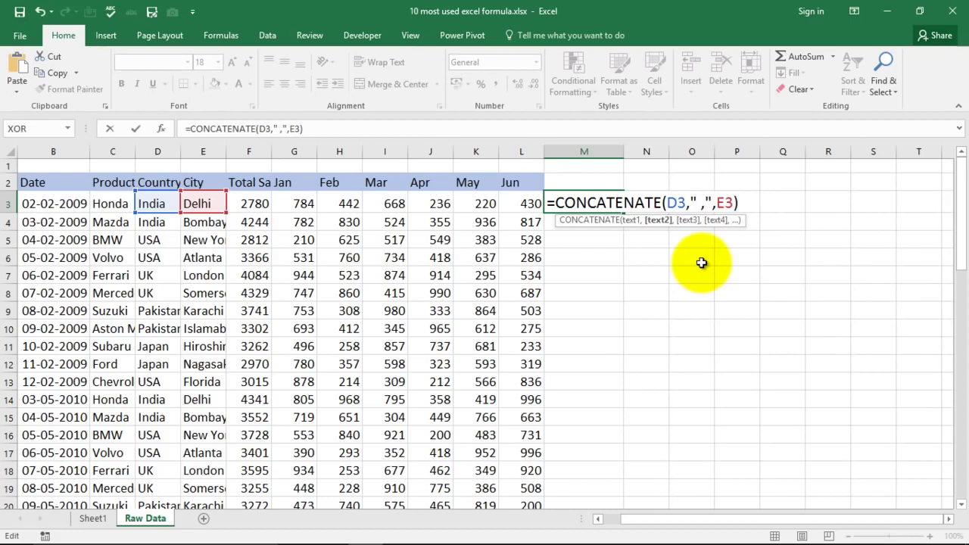
{"action": "left_click", "coordinate": [739, 202]}
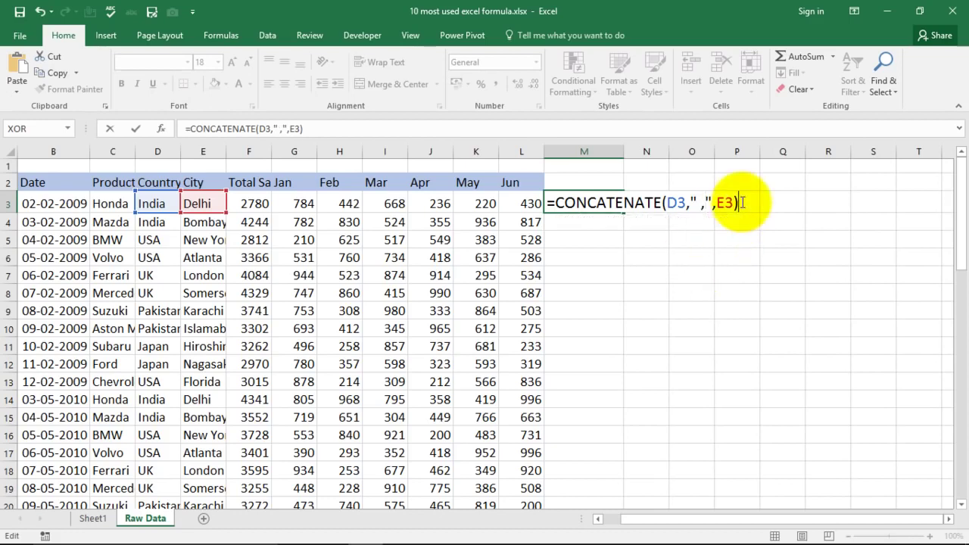
{"action": "key", "text": "Return"}
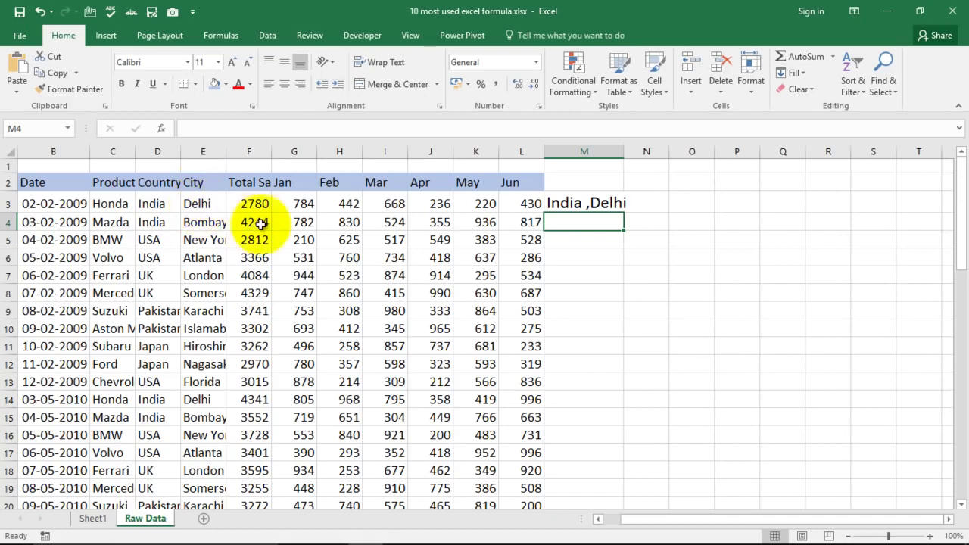
- Select the If Formula entry in the Sheet1 list and return to the Raw Data sheet
{"action": "left_click", "coordinate": [94, 519]}
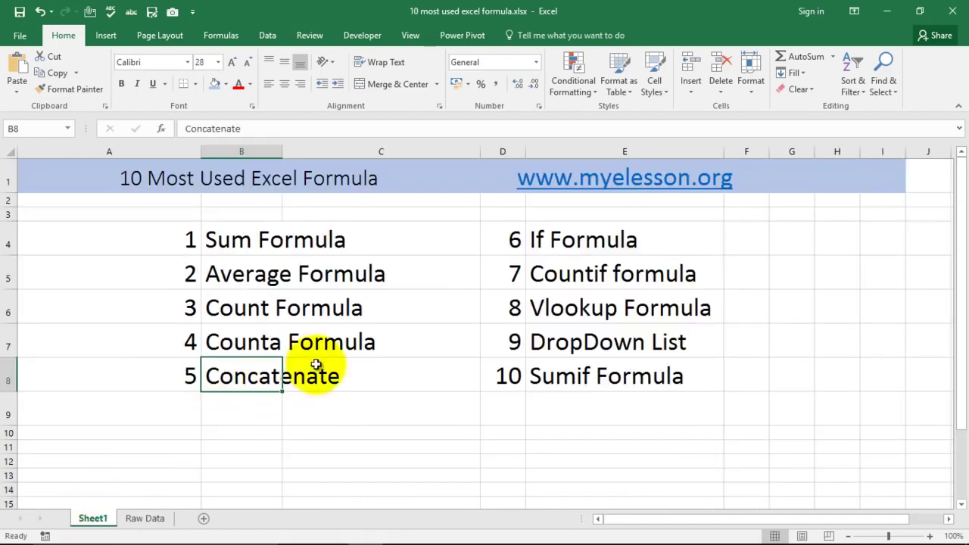
{"action": "left_click", "coordinate": [582, 247]}
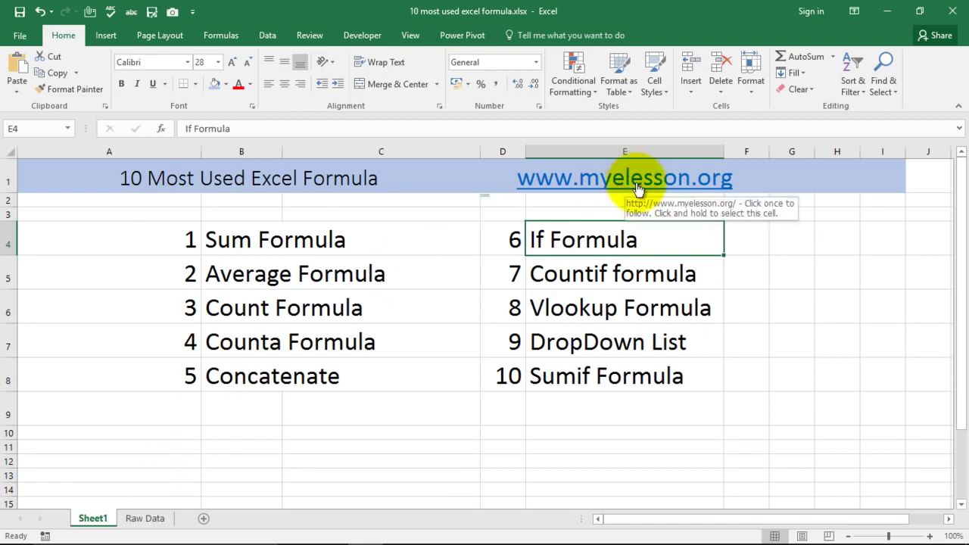
{"action": "left_click", "coordinate": [143, 519]}
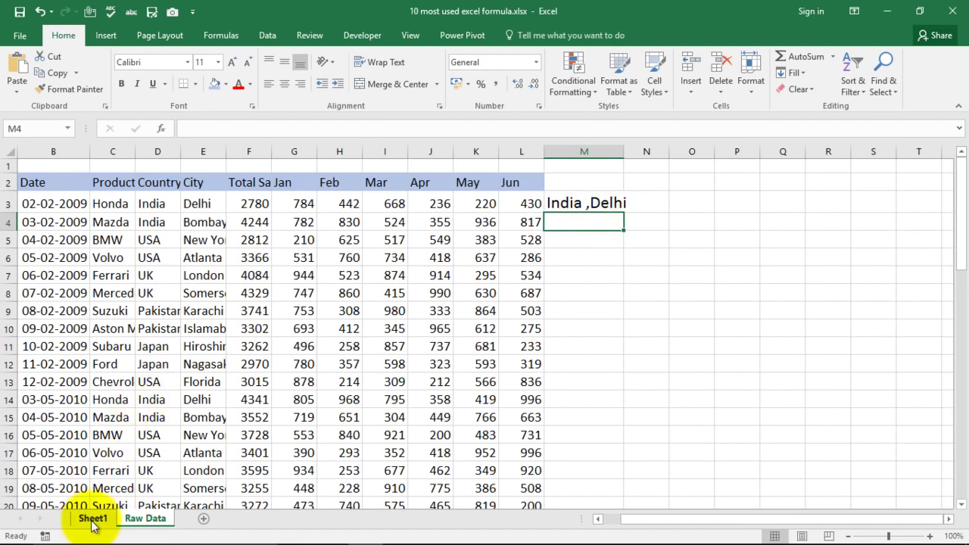
{"action": "left_click", "coordinate": [92, 518]}
{"action": "left_click", "coordinate": [143, 519]}
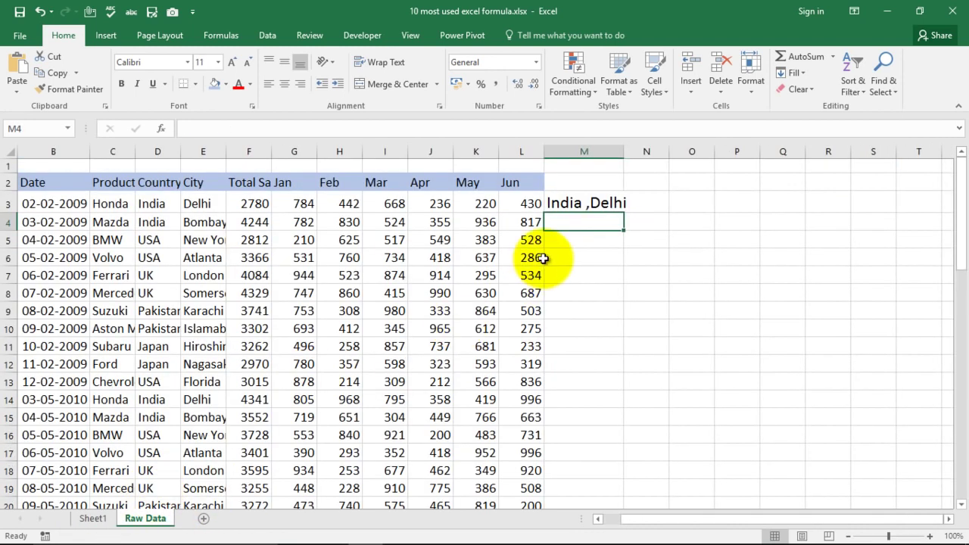
- Clear the CONCATENATE formula from M3 and keep that cell selected
{"action": "key", "text": "Delete"}
{"action": "key", "text": "Right"}
{"action": "key", "text": "Right"}
{"action": "key", "text": "Left"}
{"action": "key", "text": "Left"}
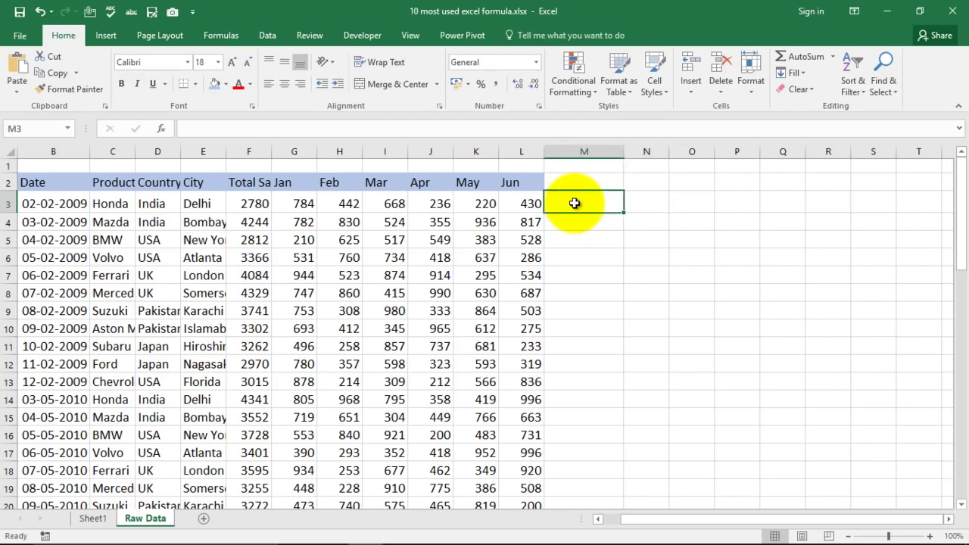
{"action": "key", "text": "Right"}
{"action": "key", "text": "Right"}
{"action": "key", "text": "Left"}
{"action": "key", "text": "Left"}
- Begin an IF formula in M3 that tests whether the first record's country equals India, using =IF(D3="india",
{"action": "type", "text": "=if"}
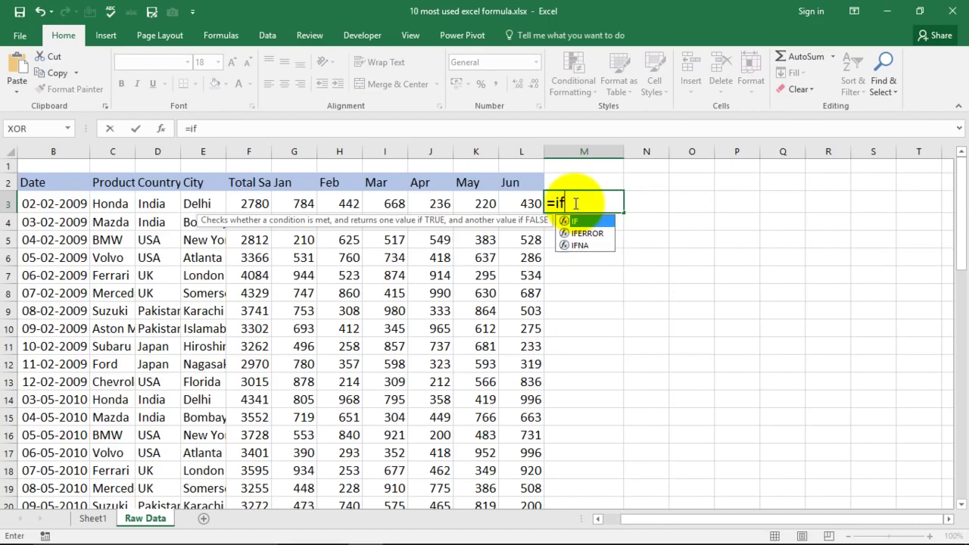
{"action": "left_click_drag", "start_coordinate": [253, 220], "coordinate": [625, 296]}
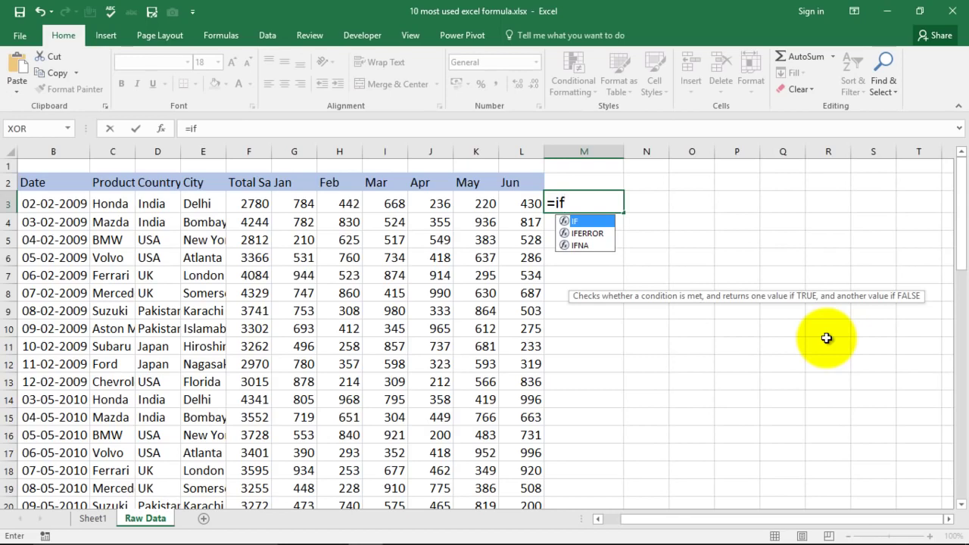
{"action": "key", "text": "Tab"}
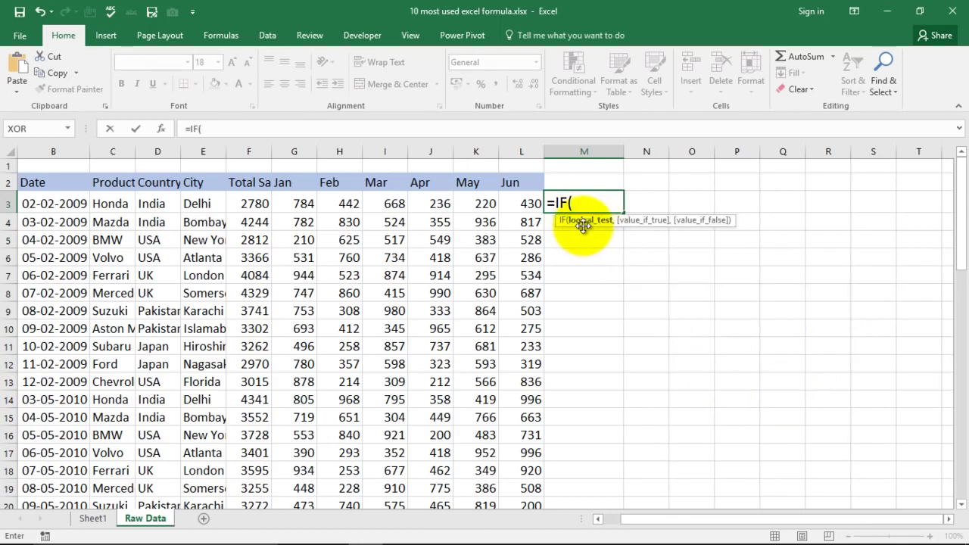
{"action": "left_click", "coordinate": [152, 202]}
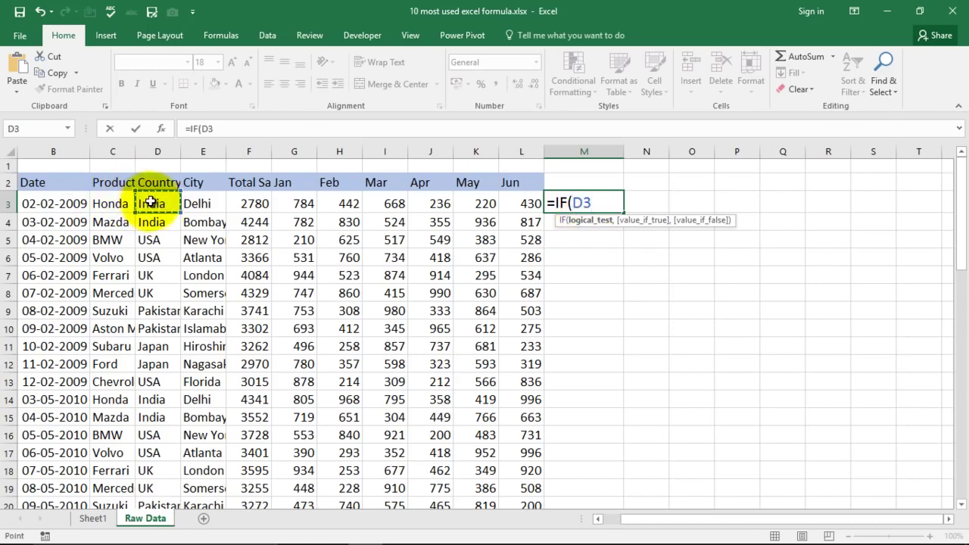
{"action": "type", "text": "=\"india\""}
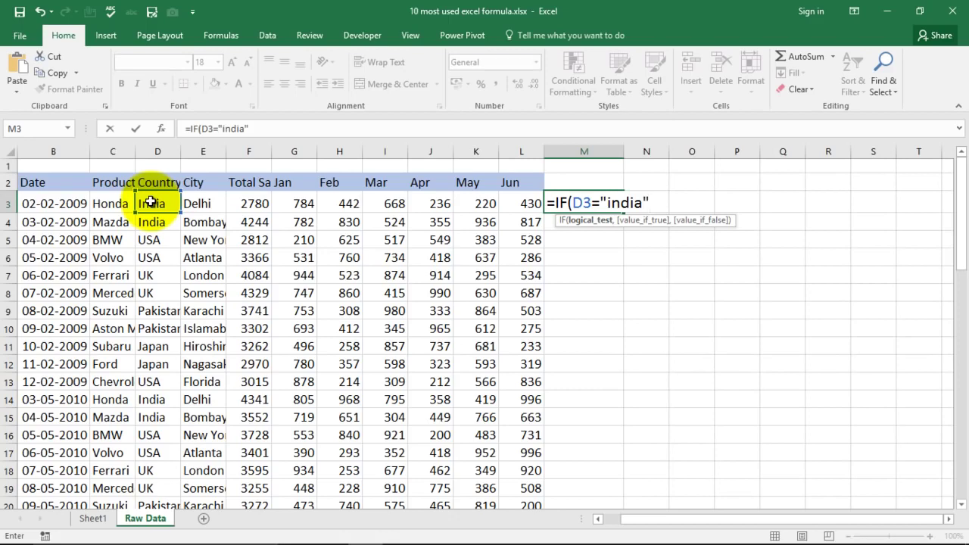
{"action": "type", "text": ","}
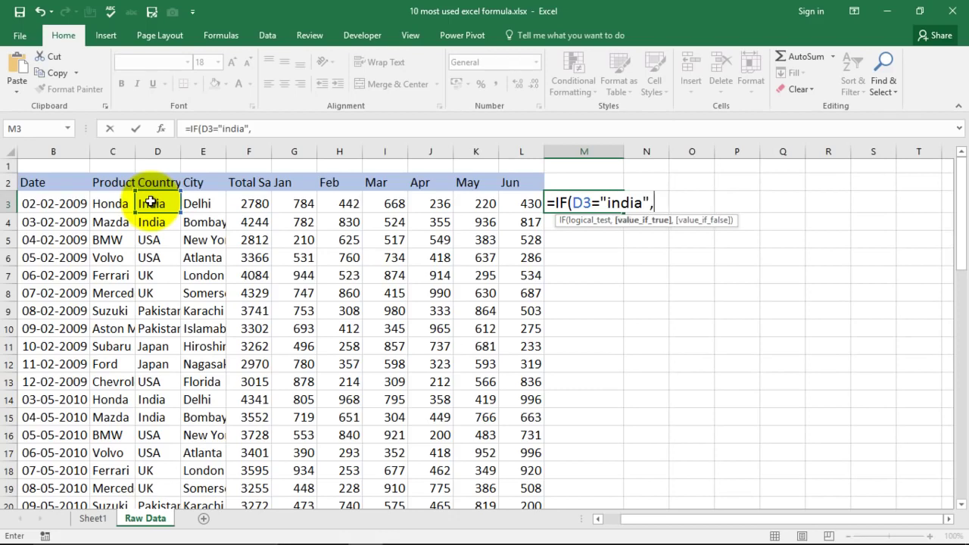
{"action": "type", "text": "Hindi"}
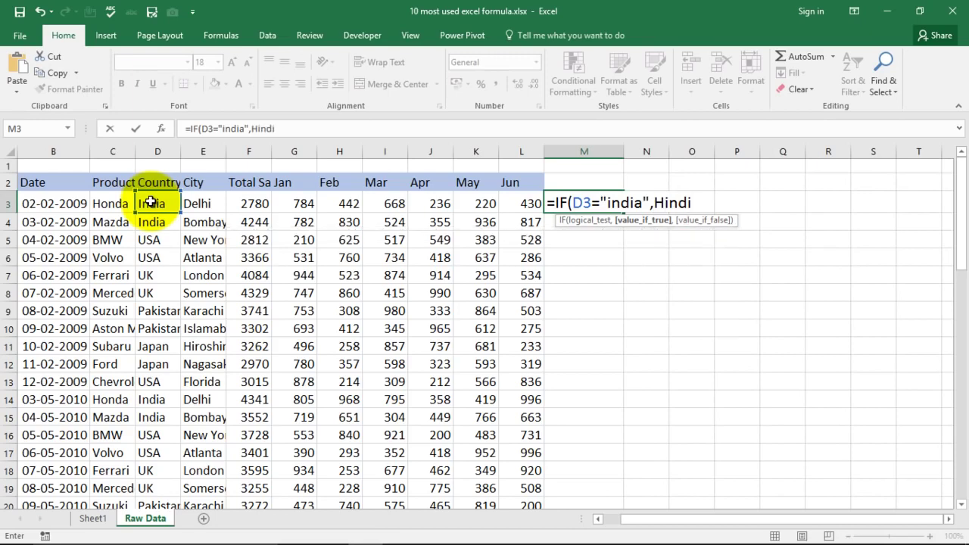
{"action": "type", "text": ","}
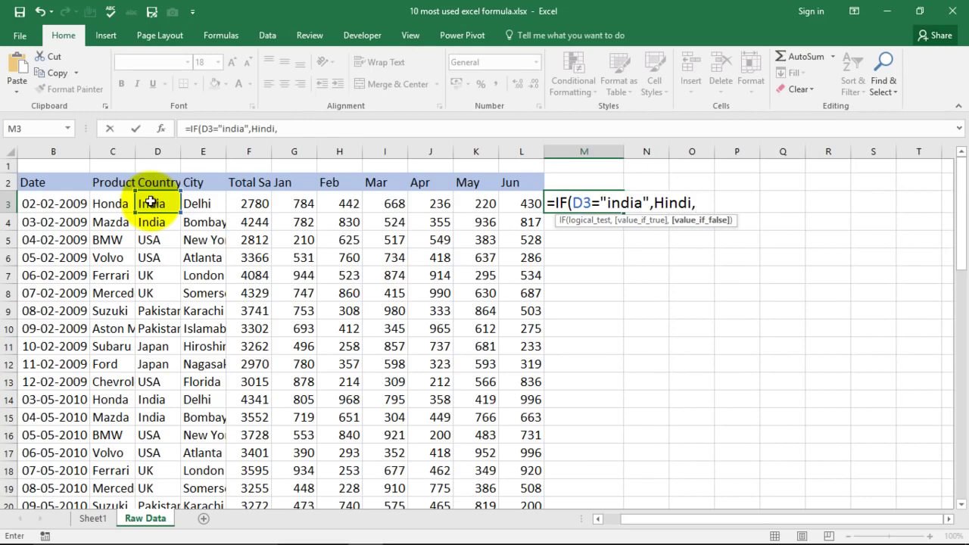
{"action": "type", "text": "Othe"}
{"action": "key", "text": "BackSpace"}
{"action": "key", "text": "BackSpace"}
{"action": "key", "text": "BackSpace"}
{"action": "key", "text": "BackSpace"}
{"action": "key", "text": "BackSpace"}
{"action": "key", "text": "BackSpace"}
{"action": "key", "text": "BackSpace"}
{"action": "key", "text": "BackSpace"}
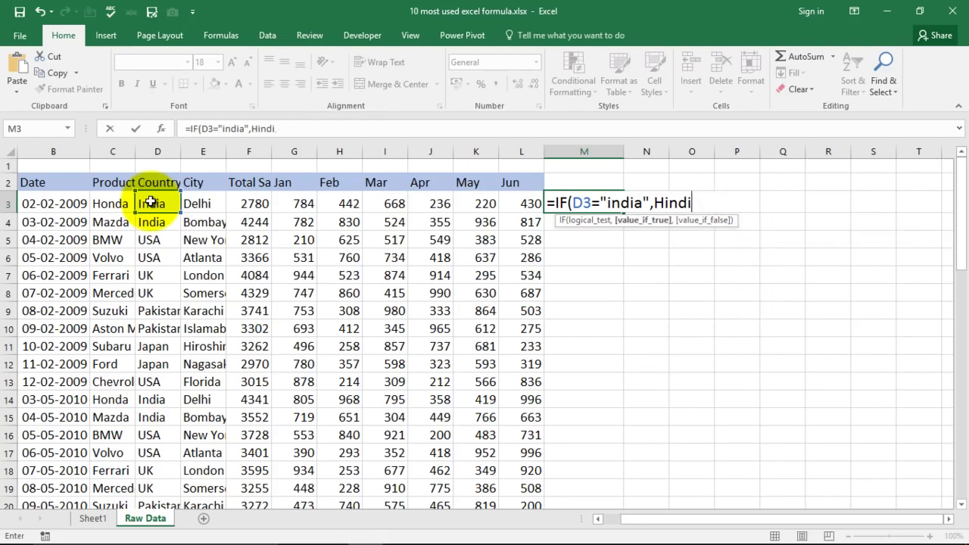
{"action": "key", "text": "BackSpace"}
{"action": "key", "text": "BackSpace"}
- Complete the IF formula in M3 with "Hindi" for a true result and "Other Language" for a false result
{"action": "type", "text": "\""}
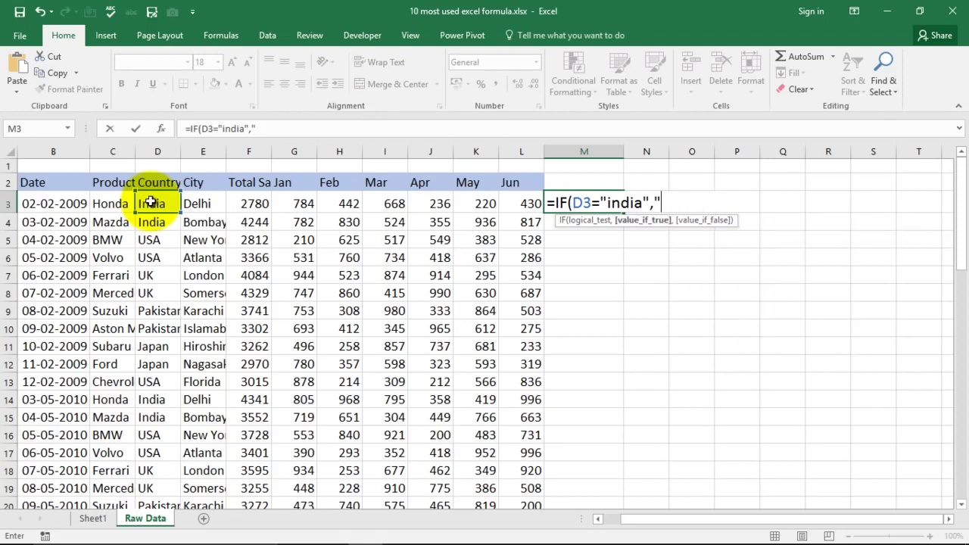
{"action": "type", "text": "Hindi\","}
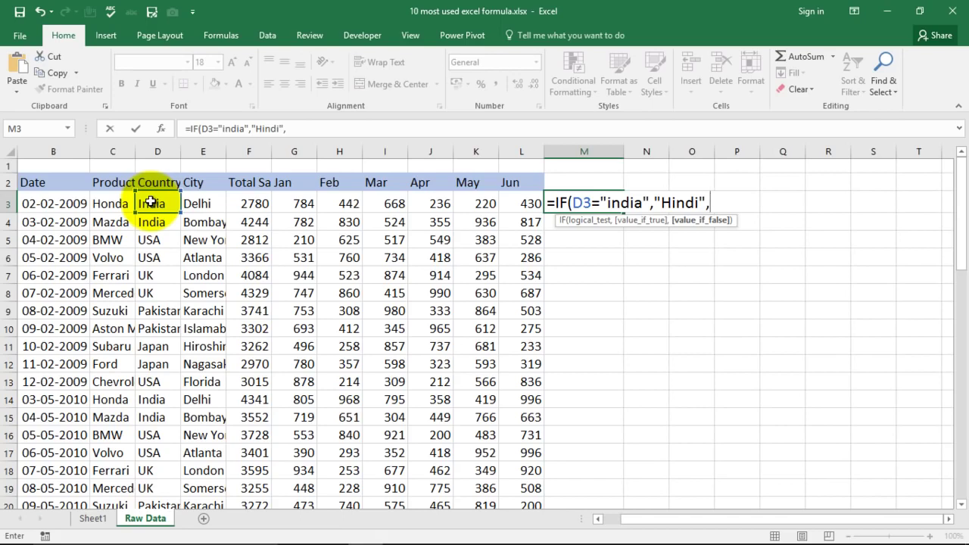
{"action": "type", "text": "\"Other Languag"}
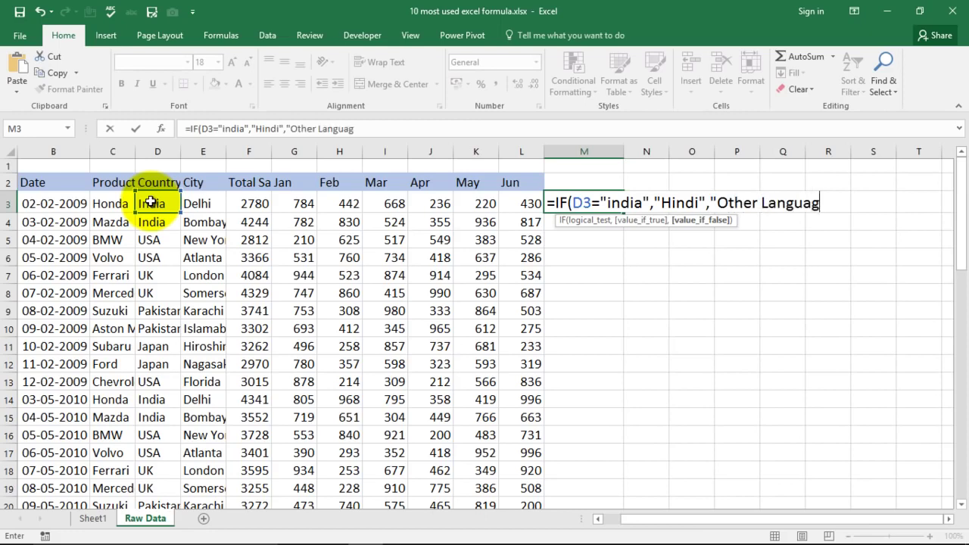
{"action": "type", "text": "e\")"}
{"action": "key", "text": "Return"}
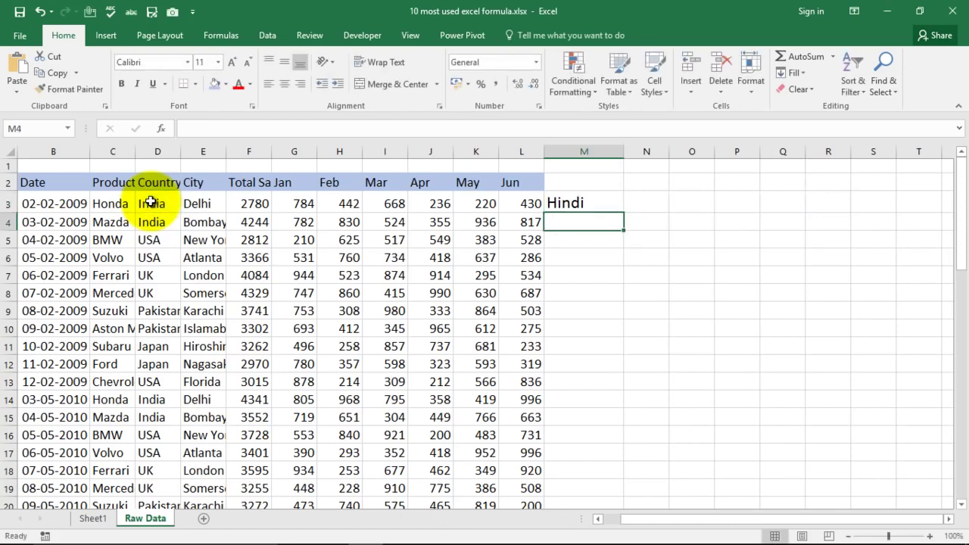
- Test the IF formula by changing the first record's country in D3 to USA, and undo that change
{"action": "left_click", "coordinate": [153, 206]}
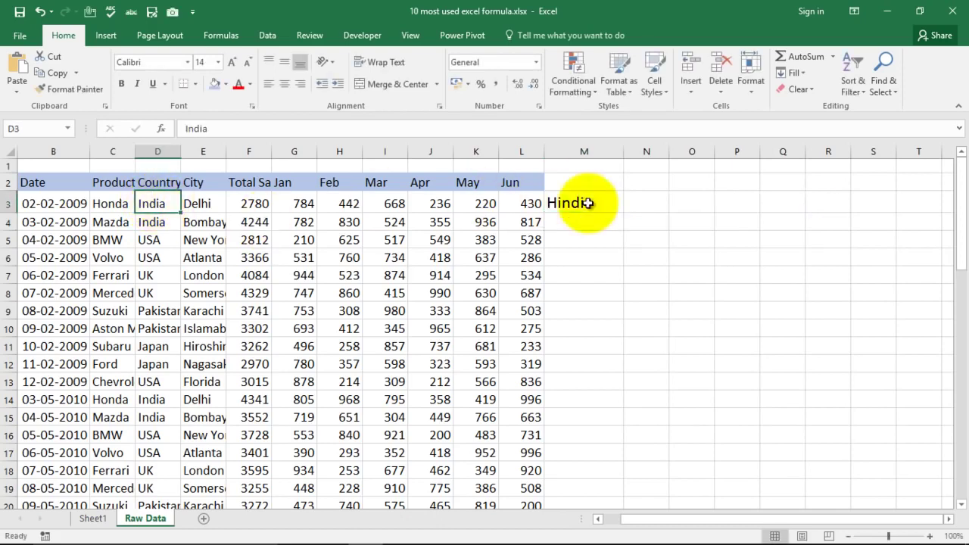
{"action": "left_click", "coordinate": [560, 203]}
{"action": "left_click", "coordinate": [155, 206]}
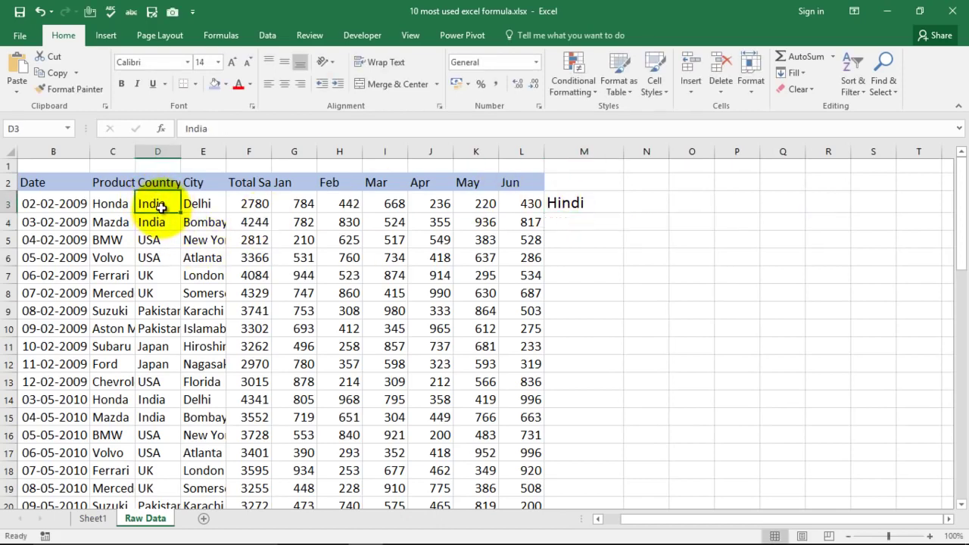
{"action": "type", "text": "USA"}
{"action": "key", "text": "Return"}
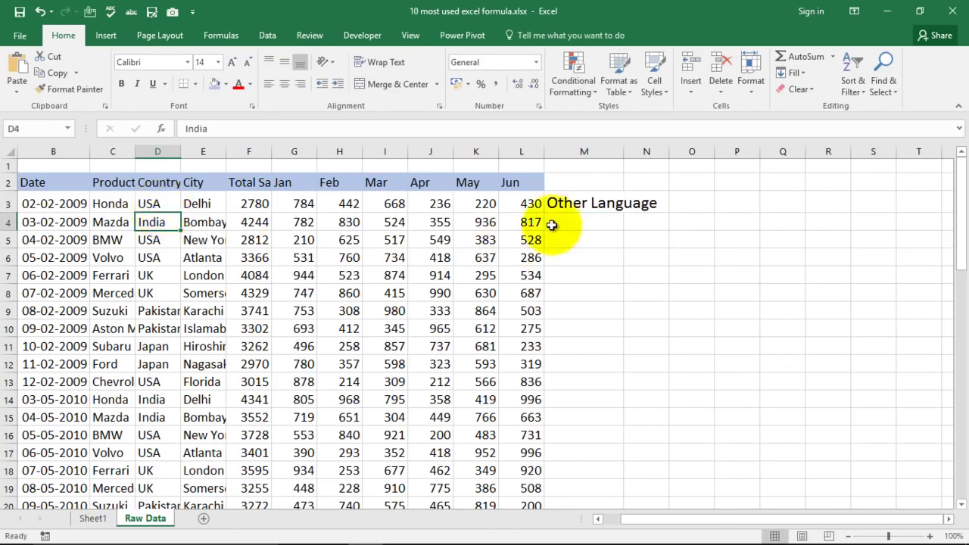
{"action": "left_click", "coordinate": [576, 206]}
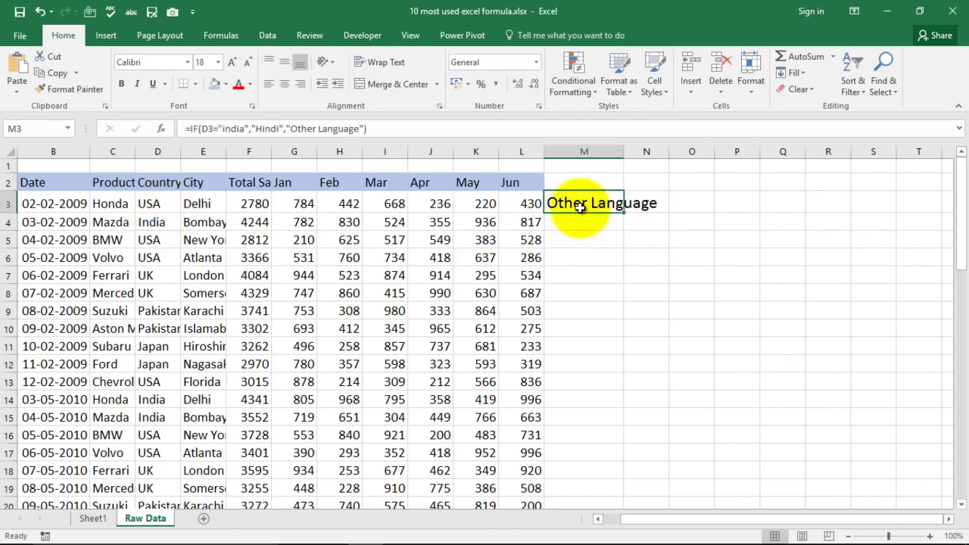
{"action": "key", "text": "ctrl+z"}
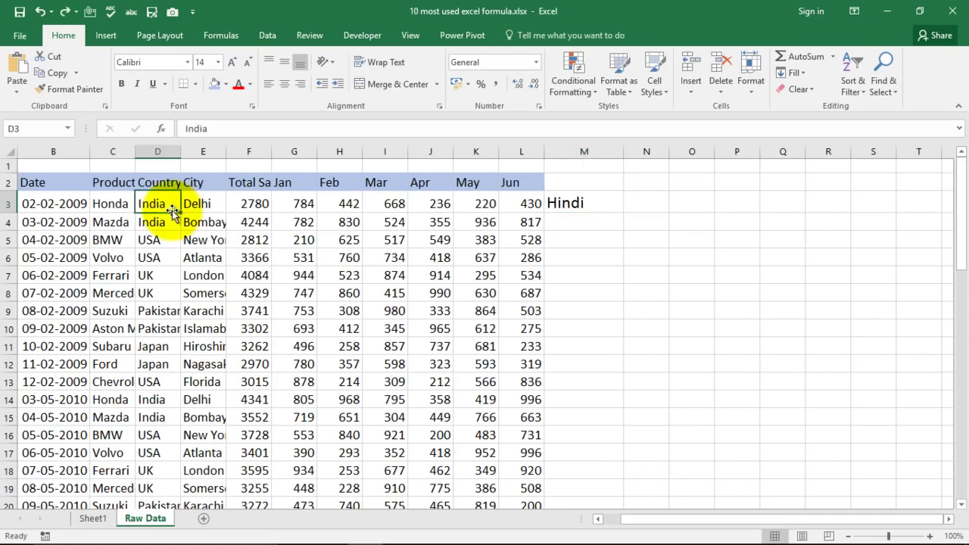
- Clear the country-based IF formula from M3
{"action": "left_click", "coordinate": [579, 202]}
{"action": "key", "text": "Delete"}
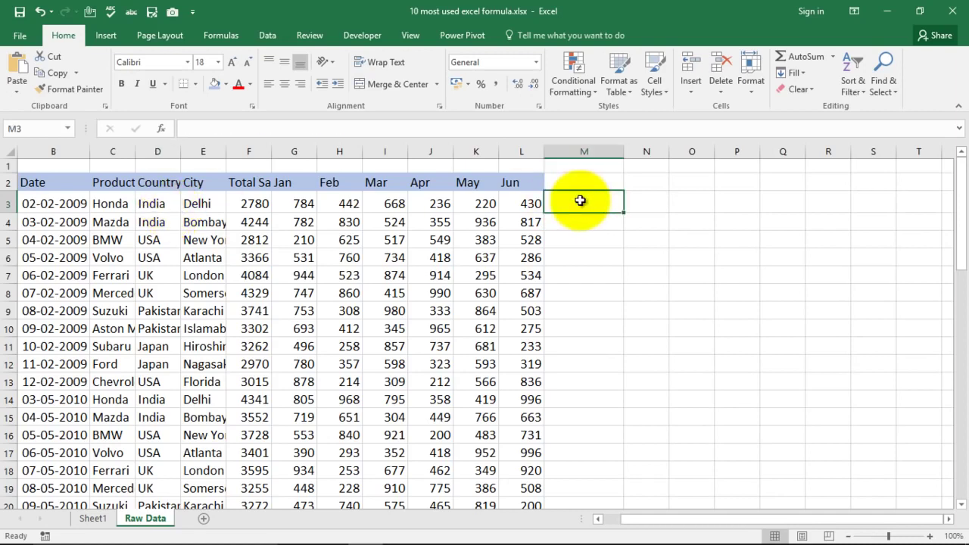
{"action": "left_click", "coordinate": [594, 240]}
- Begin a new IF formula in M3 that tests the first record's total sales, using =IF(F3<=3000,
{"action": "left_click", "coordinate": [256, 203]}
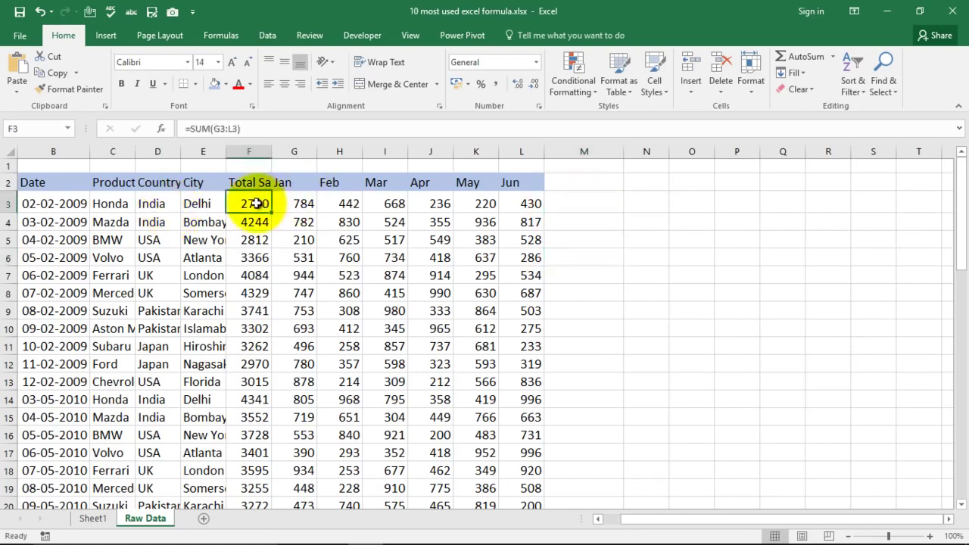
{"action": "left_click", "coordinate": [595, 199]}
{"action": "type", "text": "="}
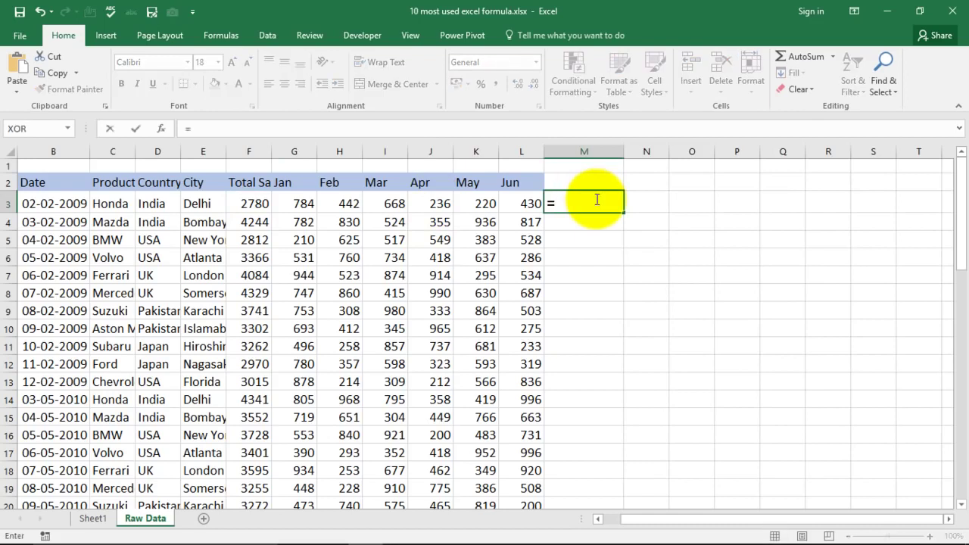
{"action": "type", "text": "if("}
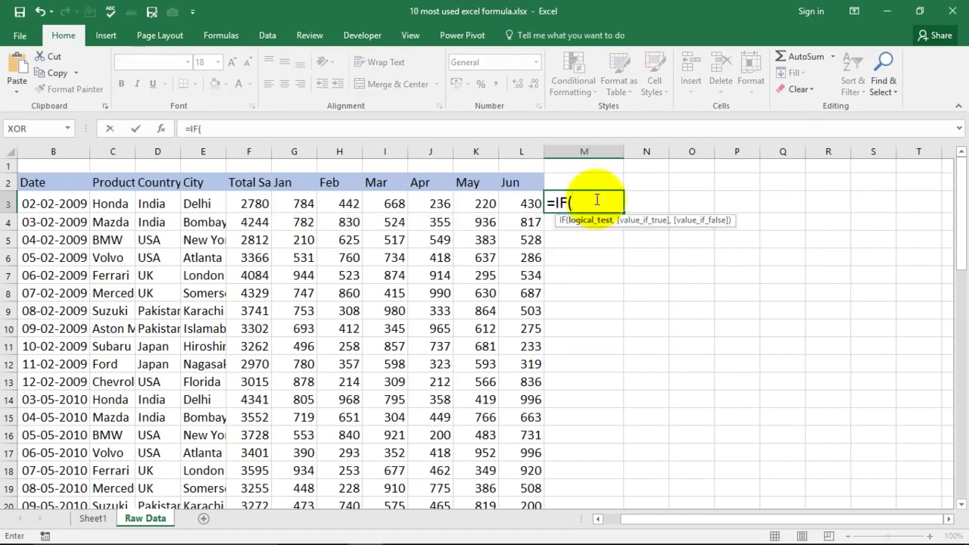
{"action": "left_click", "coordinate": [249, 202]}
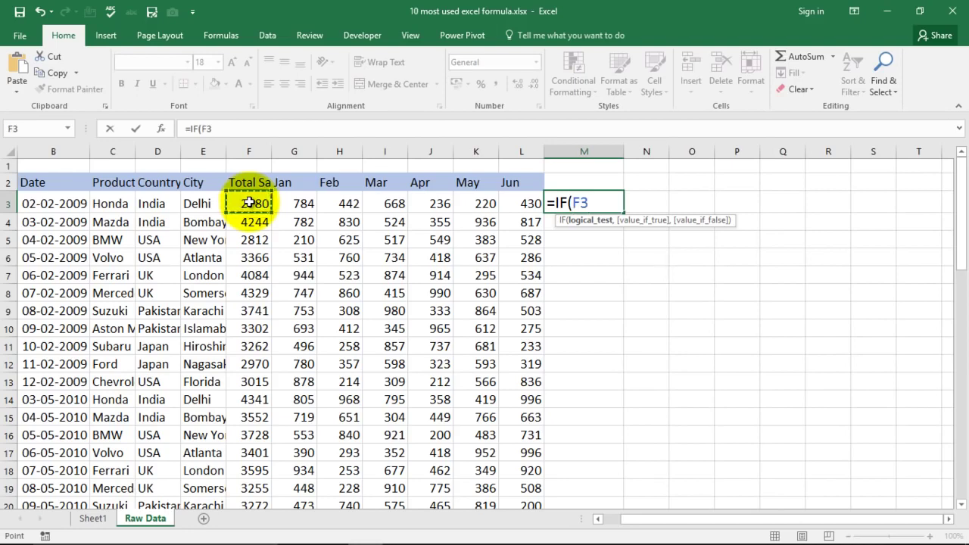
{"action": "type", "text": "<=3000"}
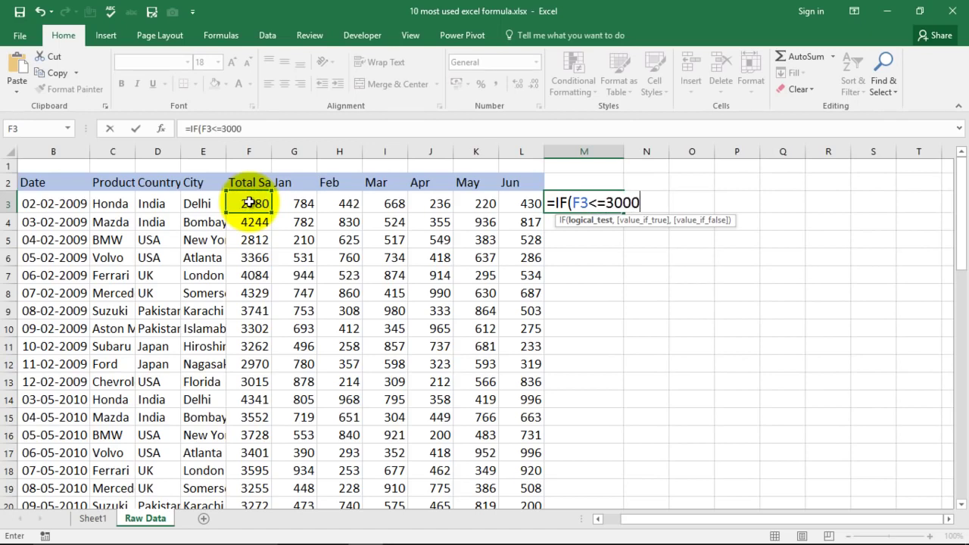
{"action": "type", "text": ","}
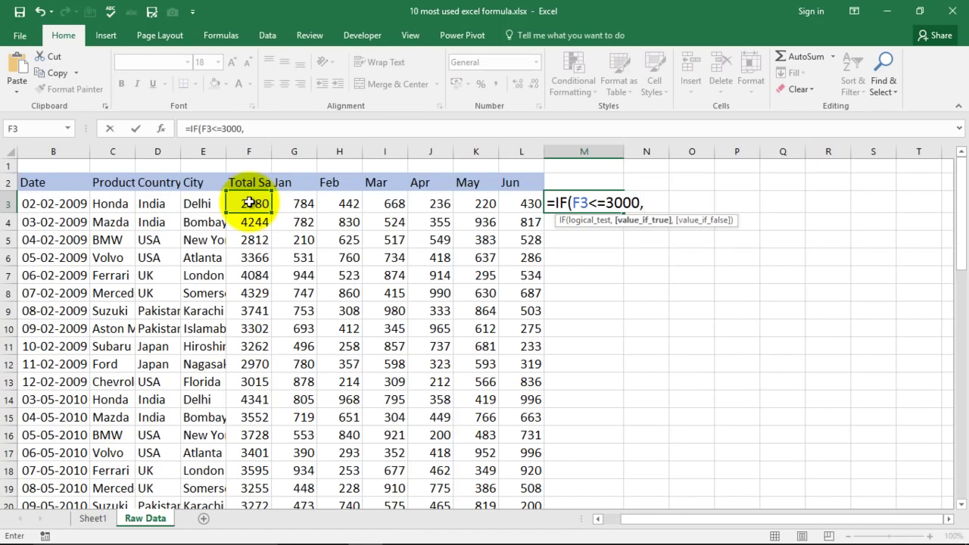
- Complete the sales-based IF formula in M3 with "Work Harder" for a true result and "Good Job" for a false result
{"action": "type", "text": "\"Good"}
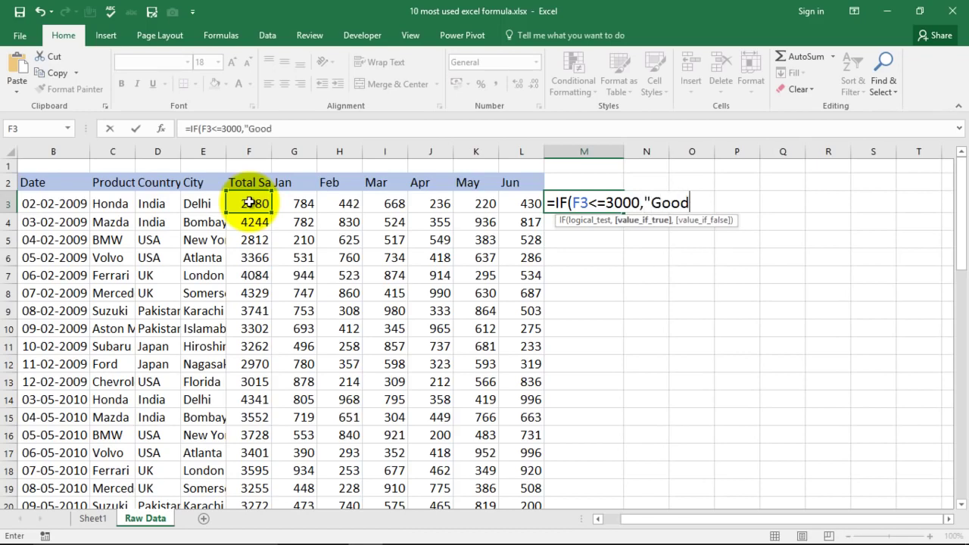
{"action": "type", "text": " Job\","}
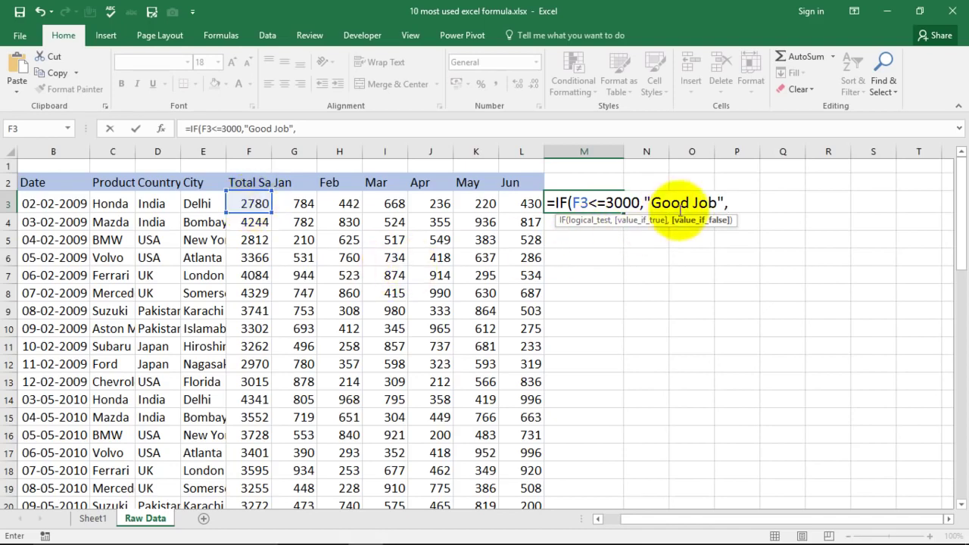
{"action": "left_click_drag", "start_coordinate": [656, 203], "coordinate": [713, 198]}
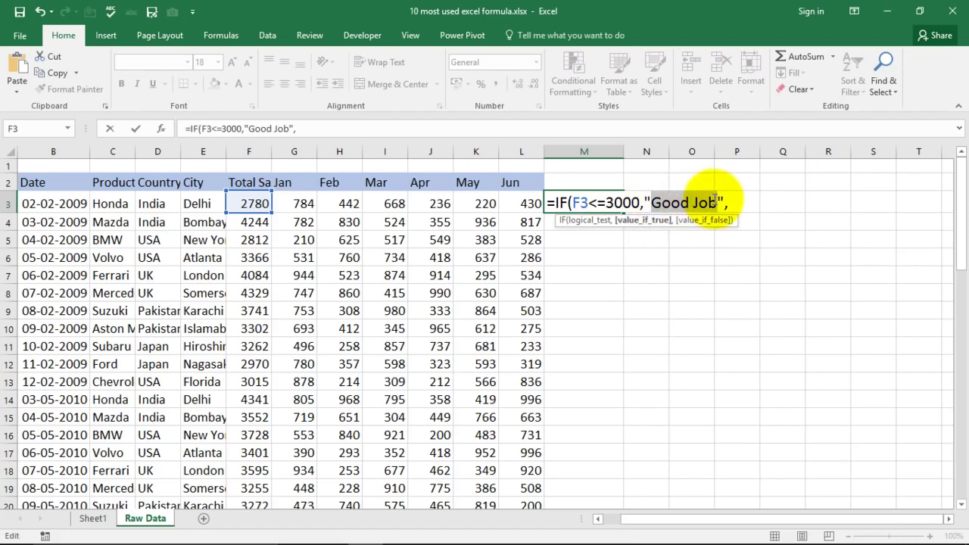
{"action": "type", "text": "Work "}
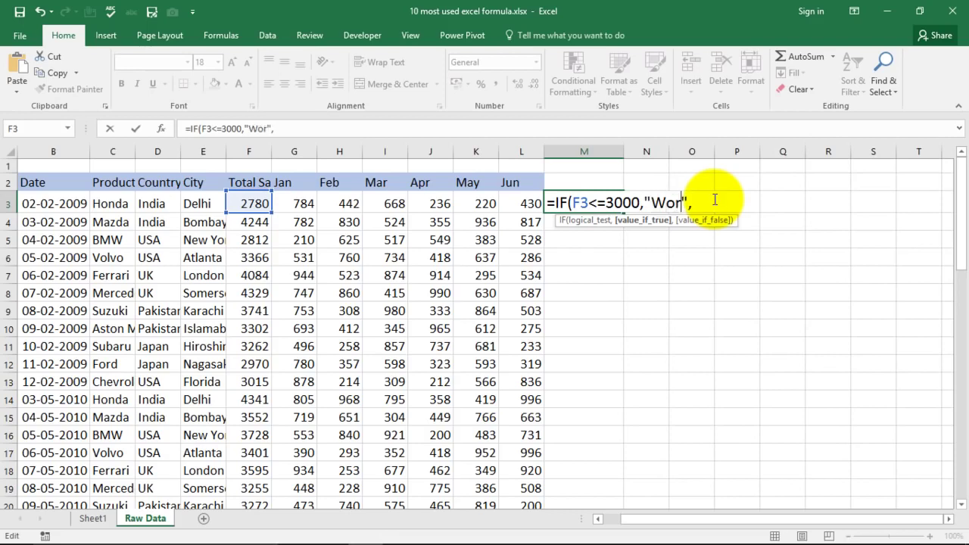
{"action": "type", "text": "Harder"}
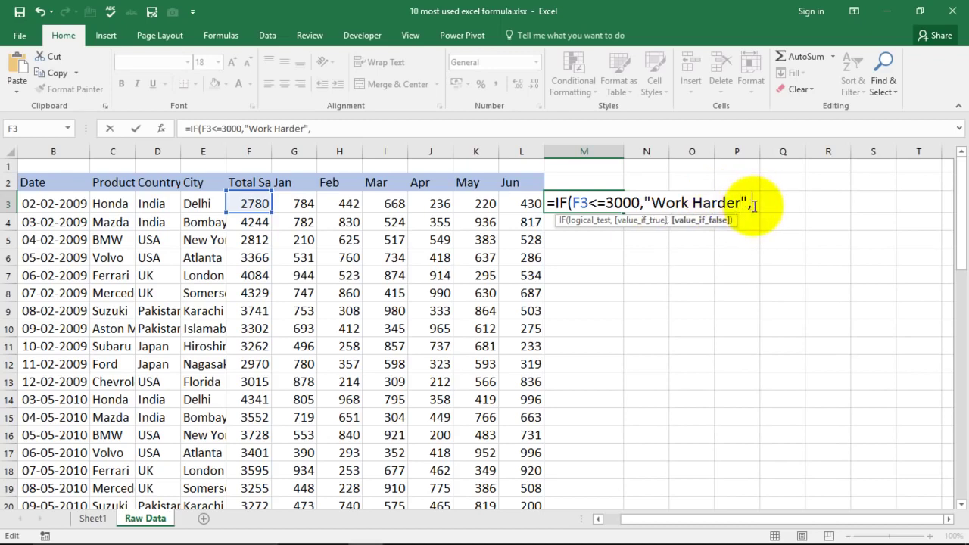
{"action": "type", "text": "\",\"Good Jo"}
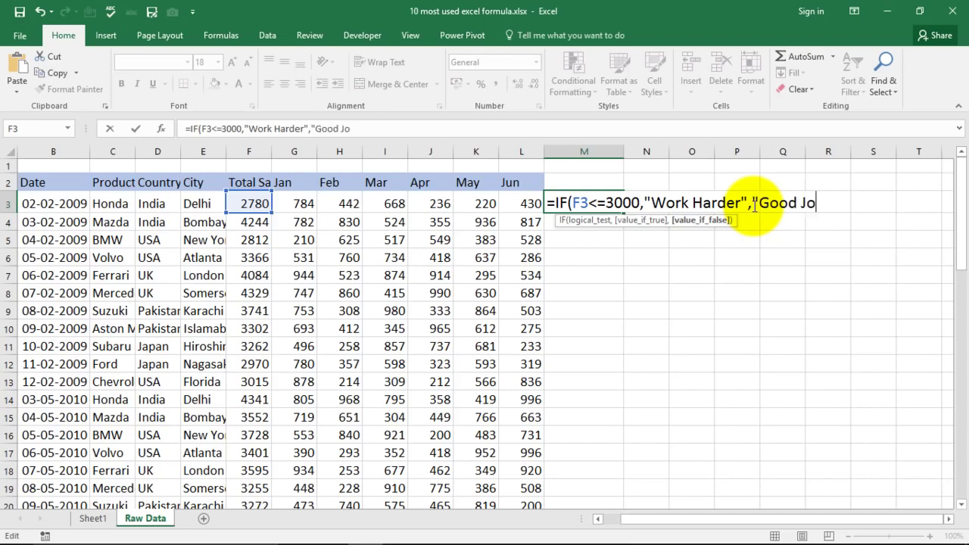
{"action": "type", "text": "b\")"}
{"action": "key", "text": "Return"}
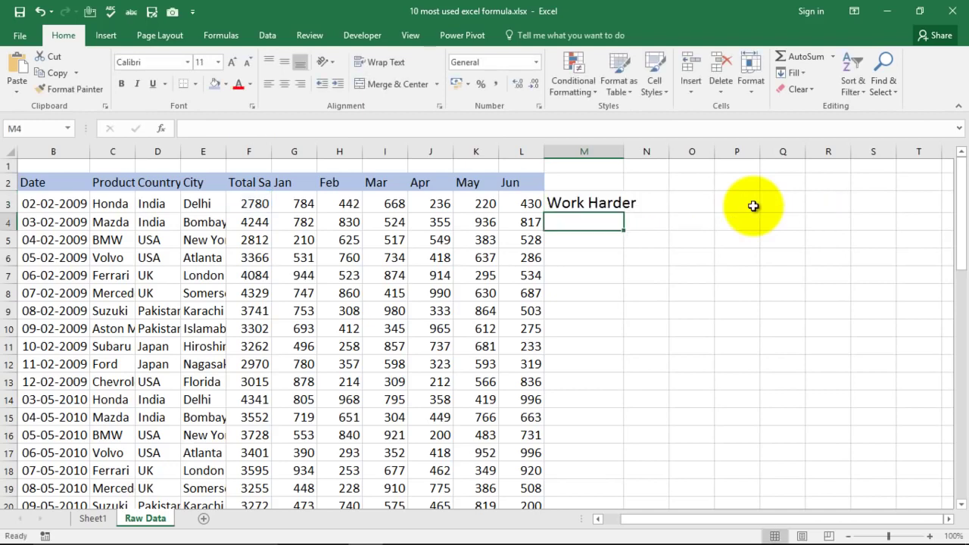
- Test the IF formula by changing the first record's total sales in F3 to 3100
{"action": "left_click", "coordinate": [602, 203]}
{"action": "left_click", "coordinate": [246, 203]}
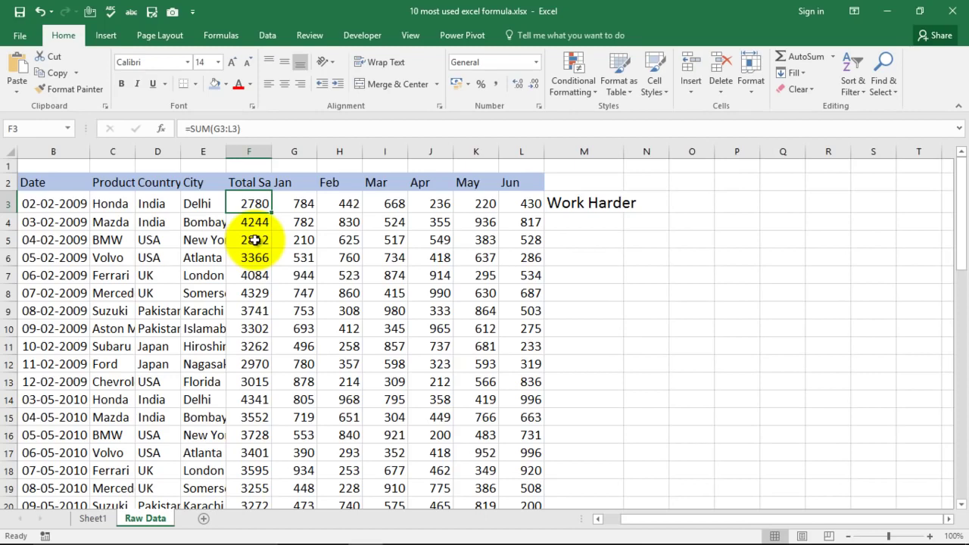
{"action": "type", "text": "3100"}
{"action": "key", "text": "Return"}
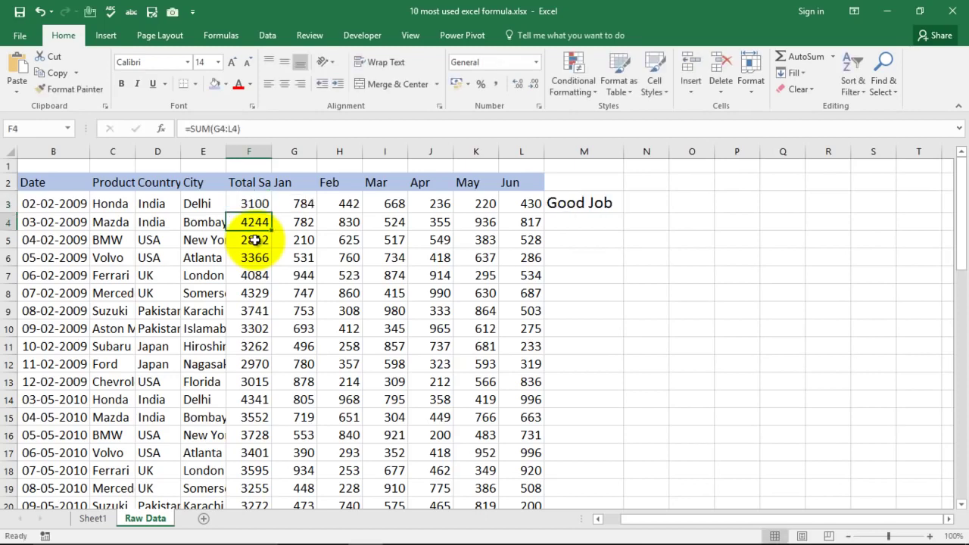
{"action": "left_click", "coordinate": [261, 203]}
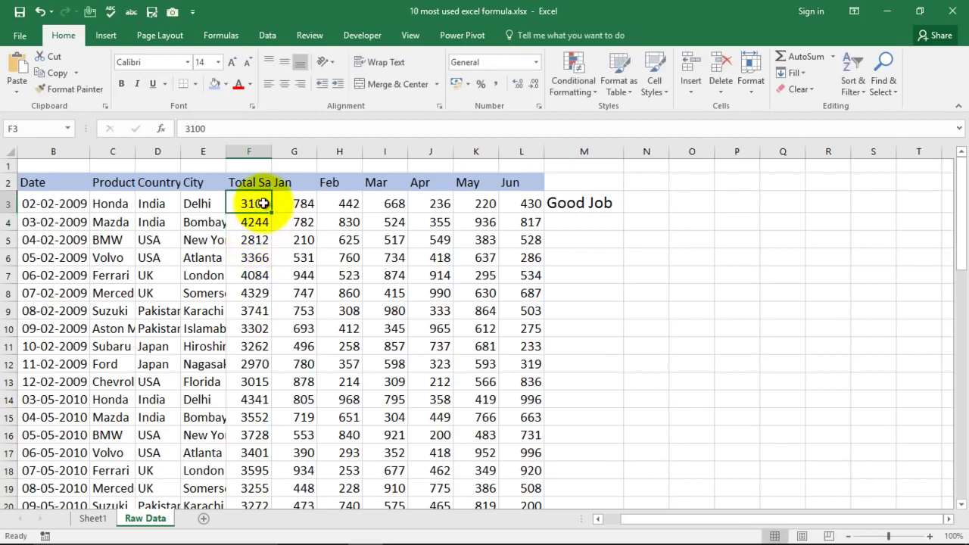
- Check the Countif formula entry in the formula list on Sheet1, and return to the Raw Data sheet
{"action": "left_click", "coordinate": [92, 518]}
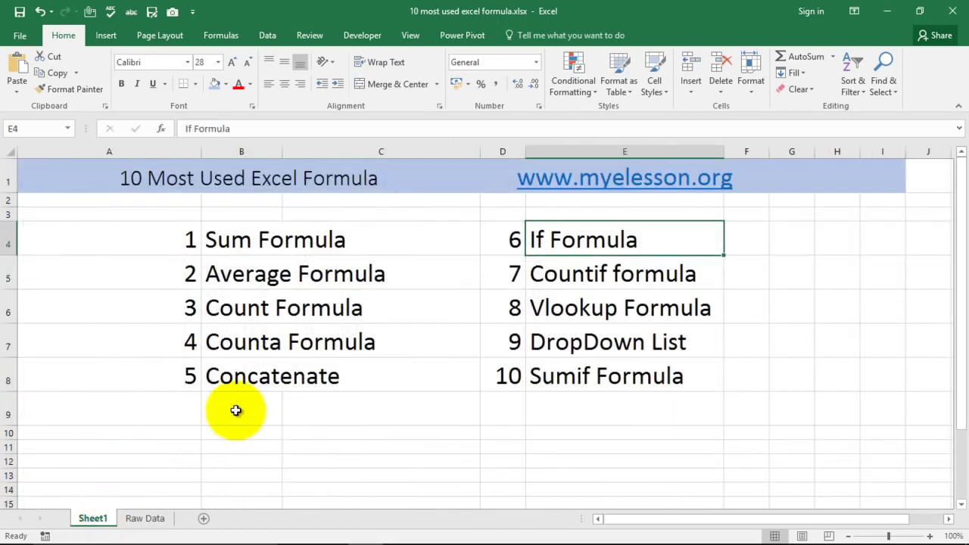
{"action": "left_click", "coordinate": [572, 276]}
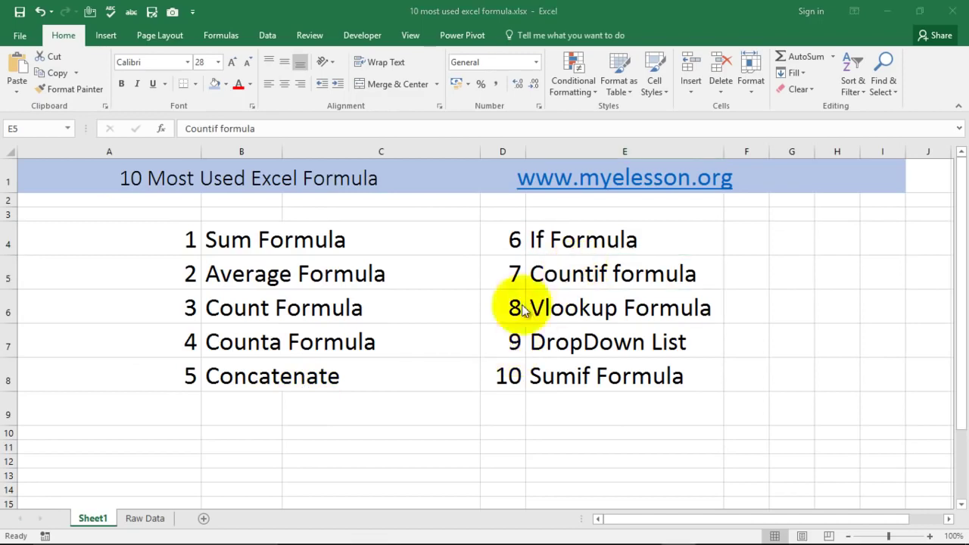
{"action": "left_click", "coordinate": [146, 519]}
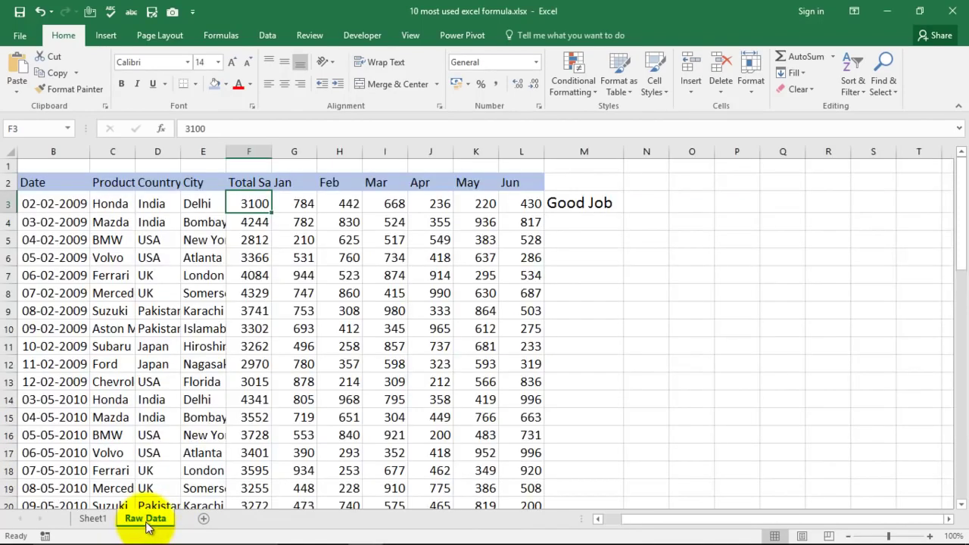
- Clear the sales-based IF formula from M3
{"action": "left_click", "coordinate": [600, 208]}
{"action": "key", "text": "Delete"}
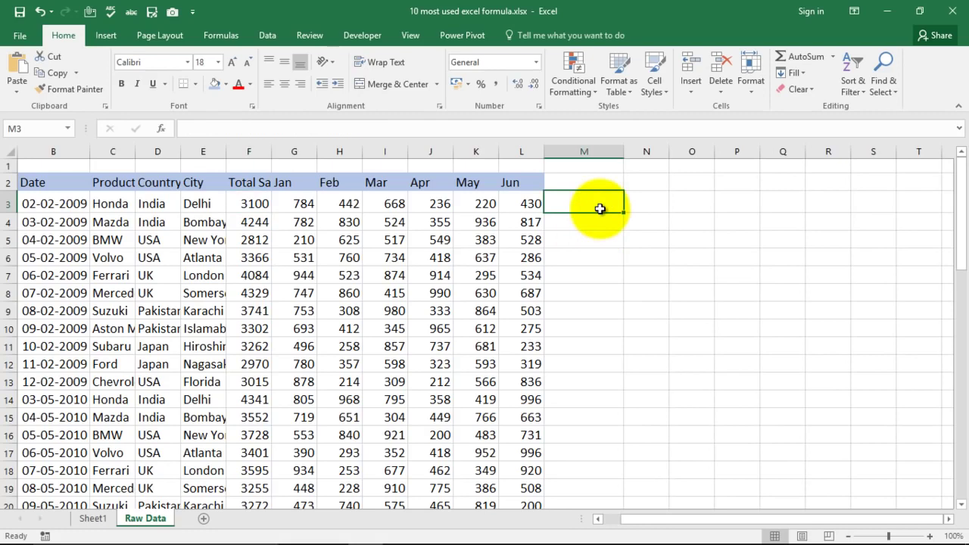
{"action": "key", "text": "Right"}
{"action": "key", "text": "Left"}
{"action": "key", "text": "Right"}
{"action": "key", "text": "Left"}
- Count the BMW entries in the Product column by entering =COUNTIF(C3:C57,"BMW") in M3
{"action": "type", "text": "=coun"}
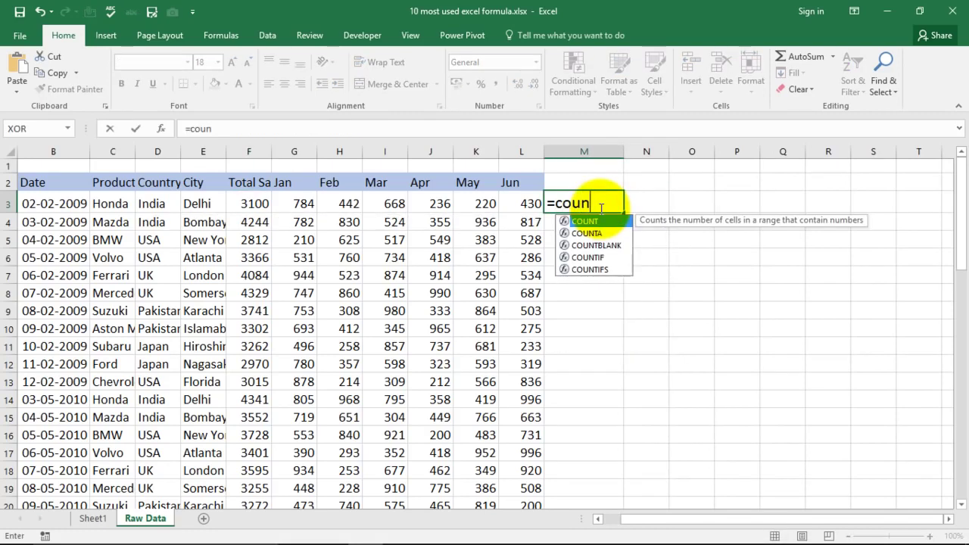
{"action": "key", "text": "Down"}
{"action": "key", "text": "Down"}
{"action": "key", "text": "Down"}
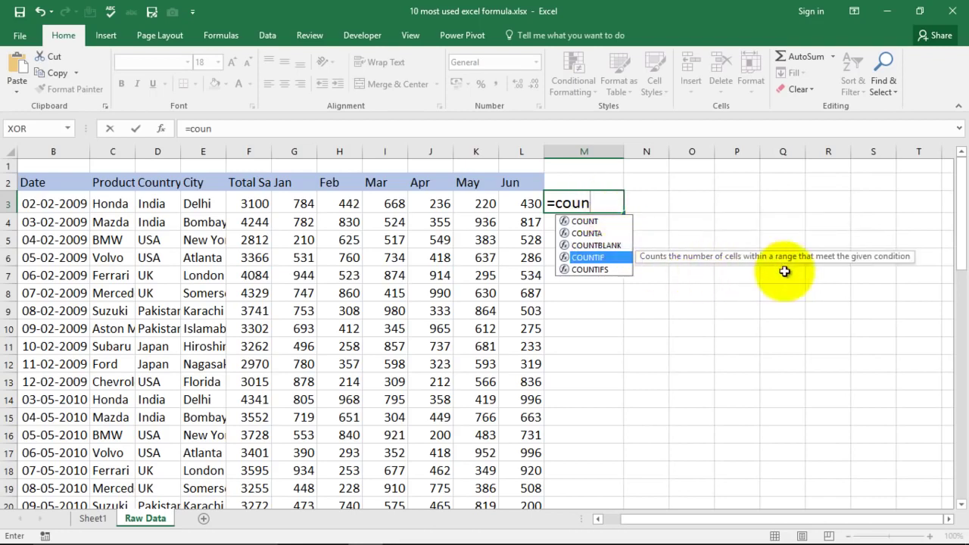
{"action": "key", "text": "Tab"}
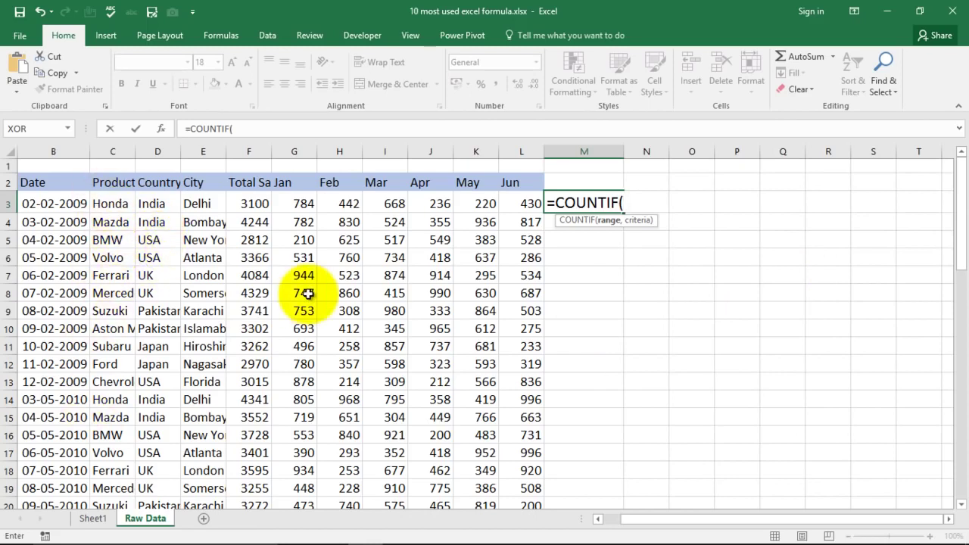
{"action": "left_click_drag", "start_coordinate": [112, 211], "coordinate": [109, 301]}
{"action": "left_click_drag", "start_coordinate": [111, 366], "coordinate": [117, 470]}
{"action": "type", "text": ","}
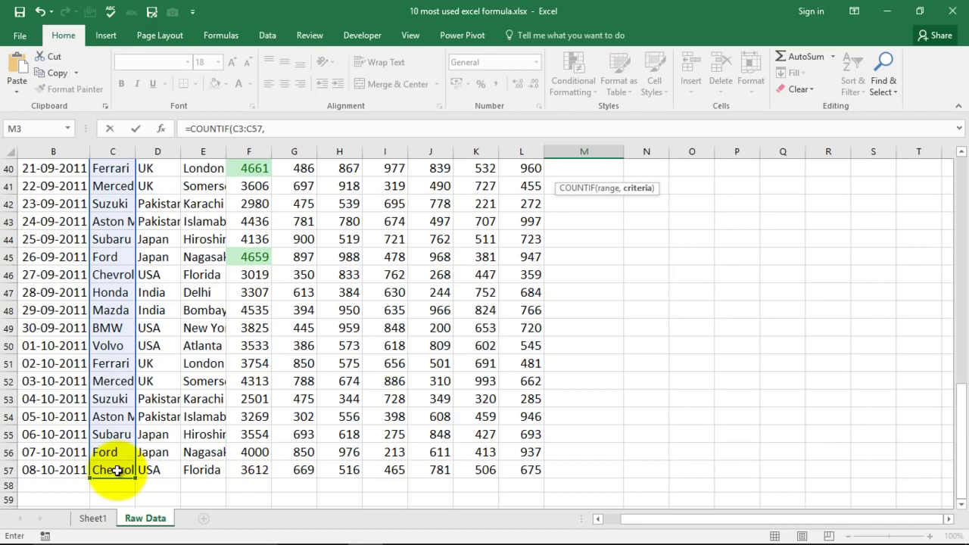
{"action": "type", "text": "\""}
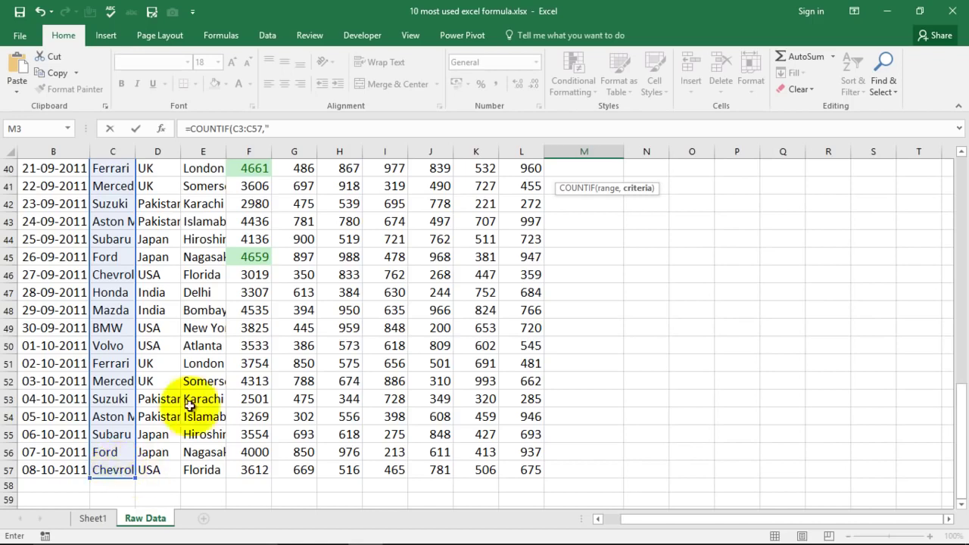
{"action": "left_click", "coordinate": [281, 131]}
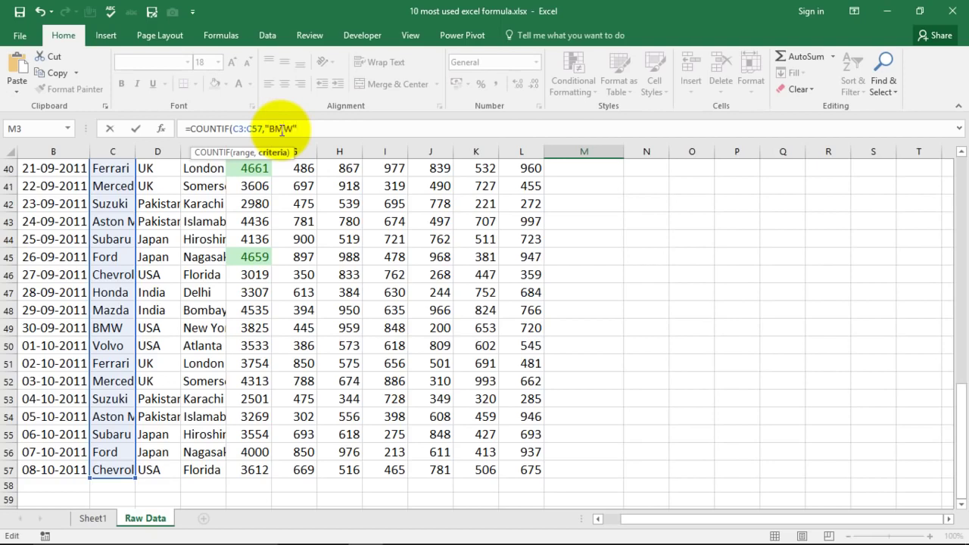
{"action": "key", "text": "Return"}
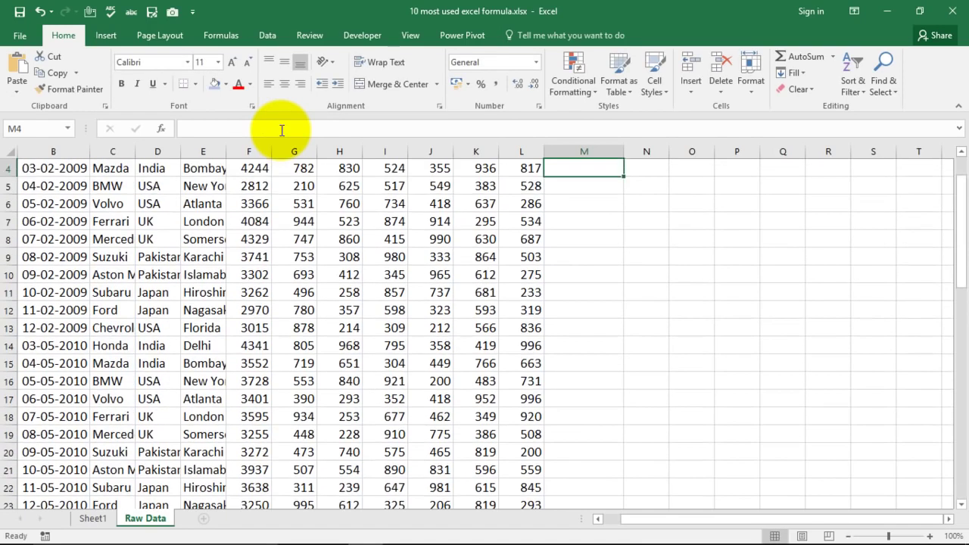
{"action": "left_click", "coordinate": [603, 202]}
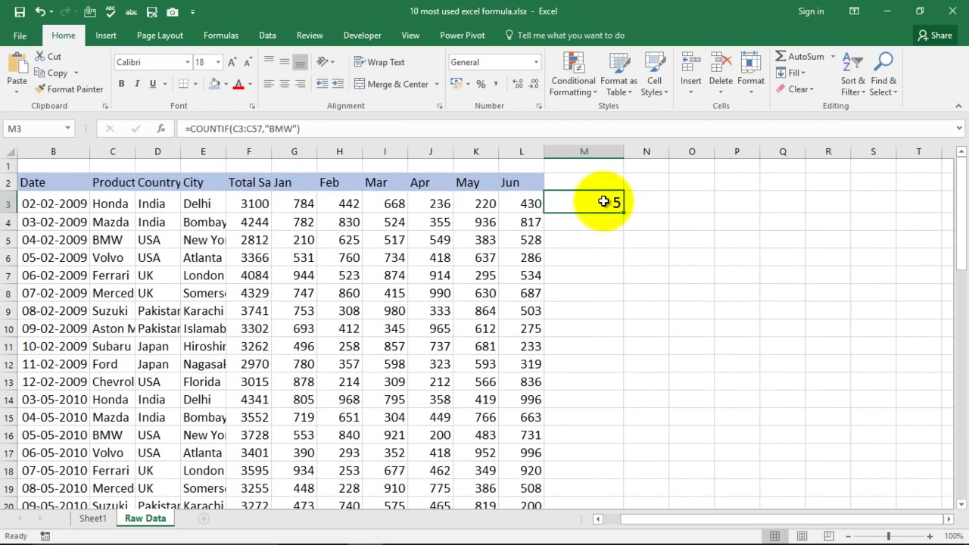
- Enter Volvo in O2 as the criteria for a cell-based count
{"action": "left_click", "coordinate": [692, 189]}
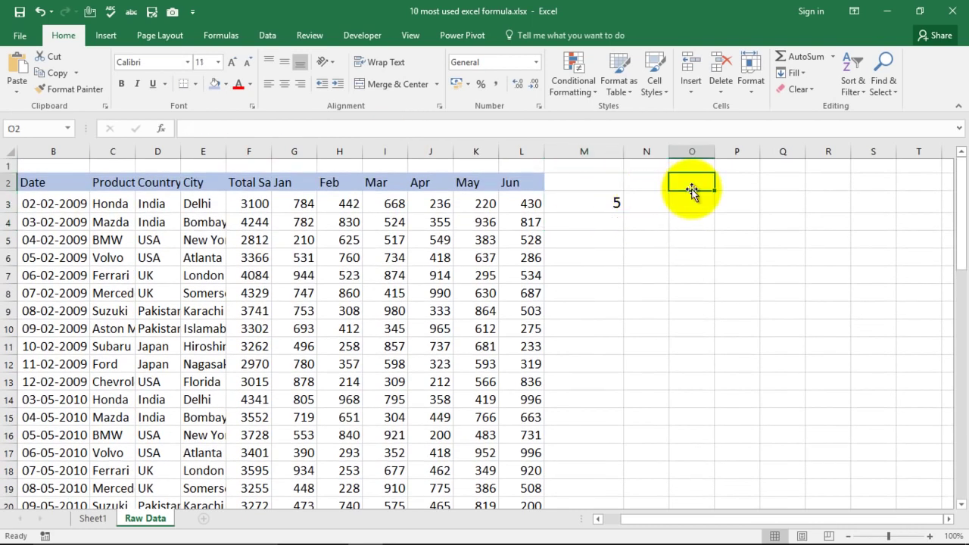
{"action": "type", "text": "Volvo"}
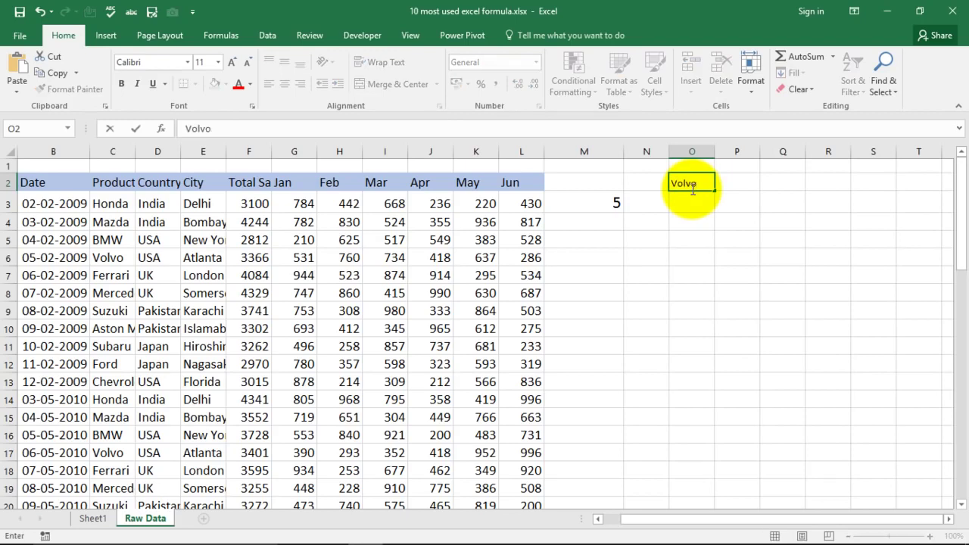
{"action": "key", "text": "Return"}
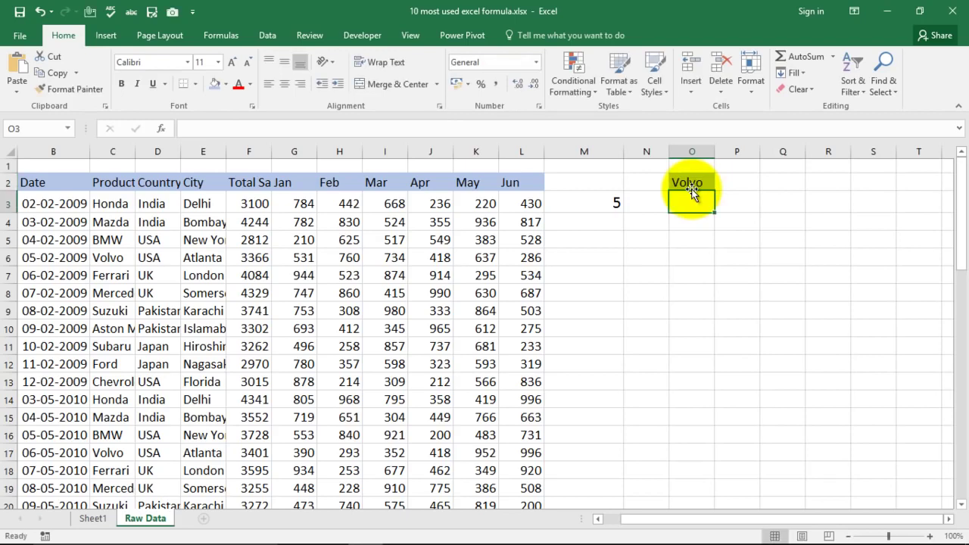
- Enter =COUNTIF(C3:C57,O2) in O3 to count the products matching the criteria cell above it
{"action": "type", "text": "=coun"}
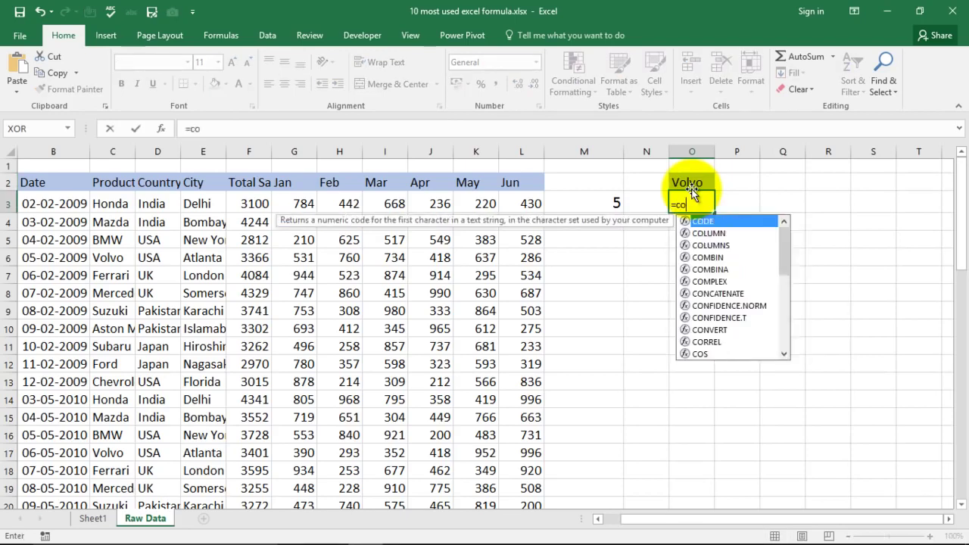
{"action": "key", "text": "Down"}
{"action": "key", "text": "Down"}
{"action": "key", "text": "Down"}
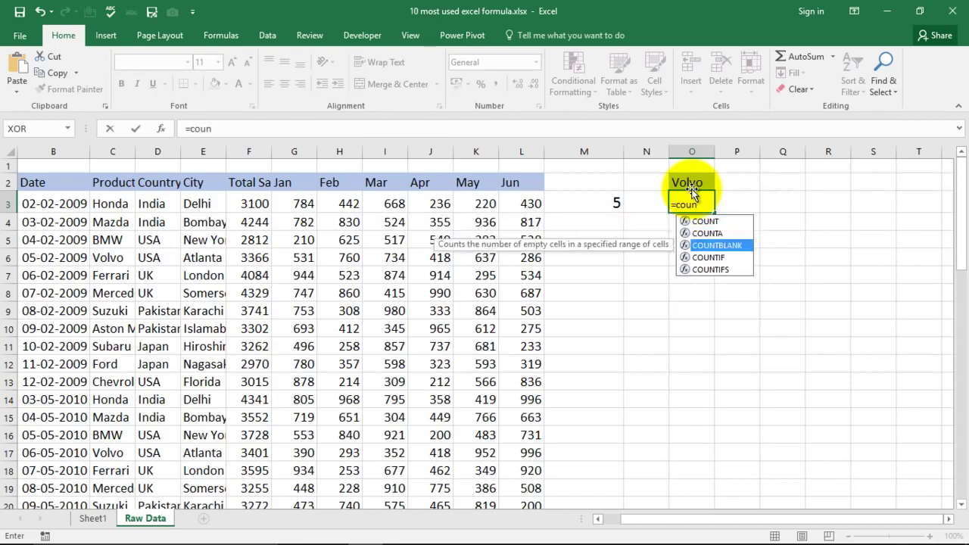
{"action": "key", "text": "Tab"}
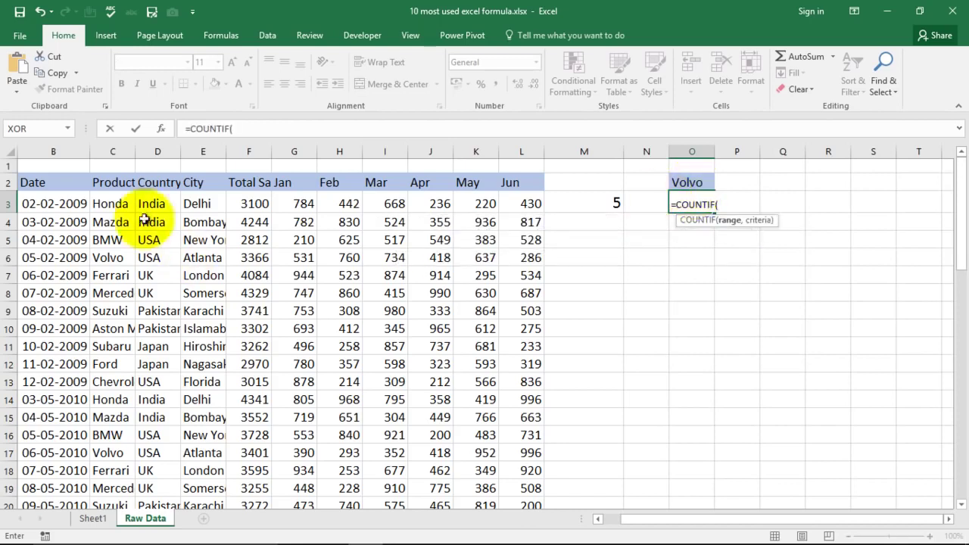
{"action": "left_click", "coordinate": [116, 203]}
{"action": "key", "text": "ctrl+shift+Down"}
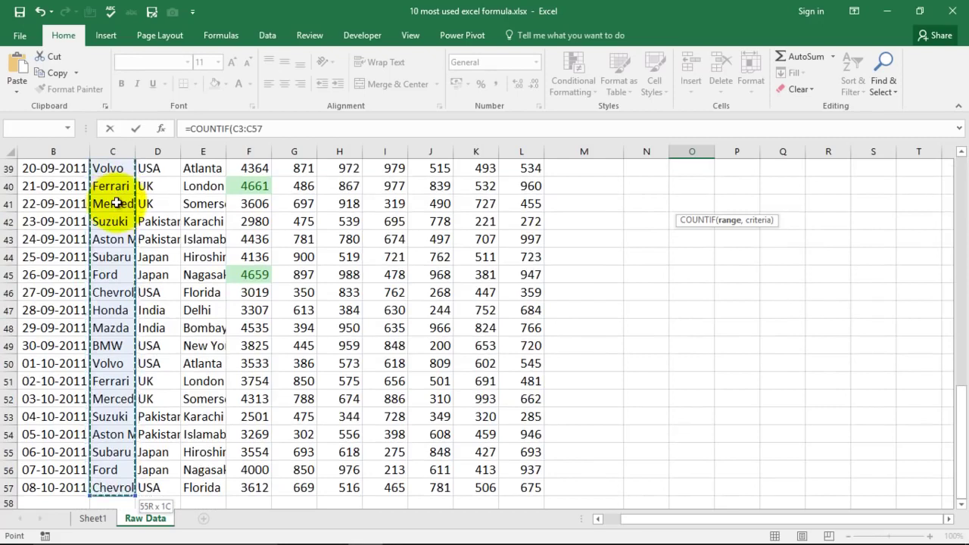
{"action": "type", "text": ","}
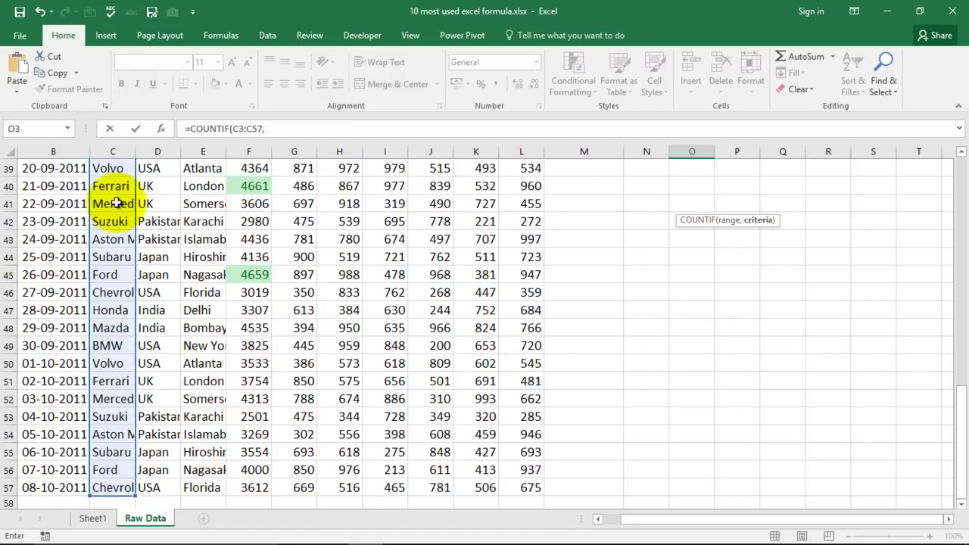
{"action": "scroll", "coordinate": [673, 302], "scroll_direction": "up", "scroll_amount": 13}
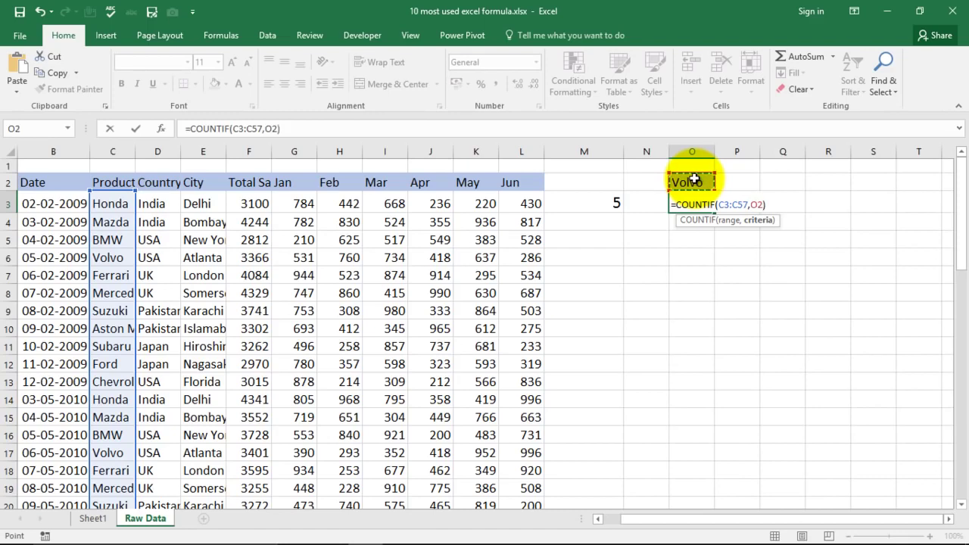
{"action": "key", "text": "Return"}
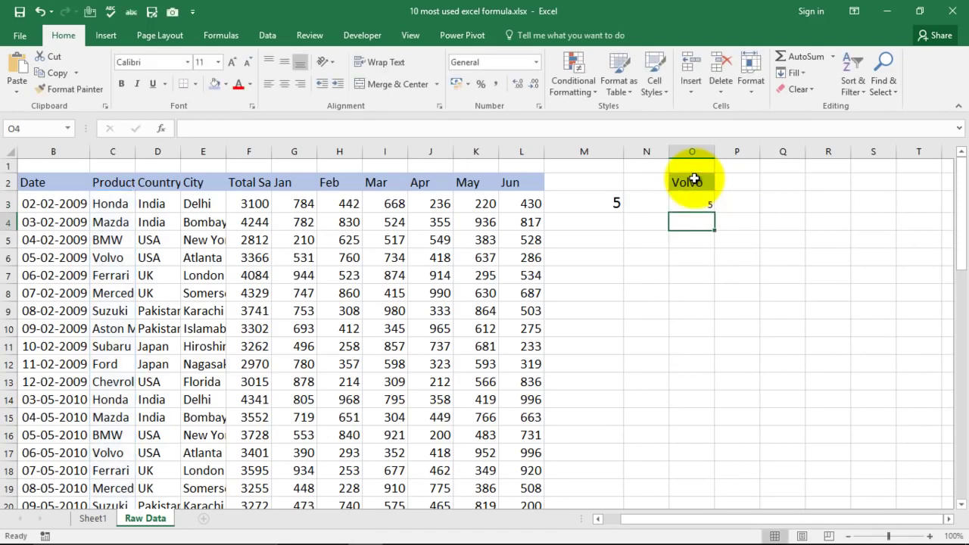
{"action": "key", "text": "Up"}
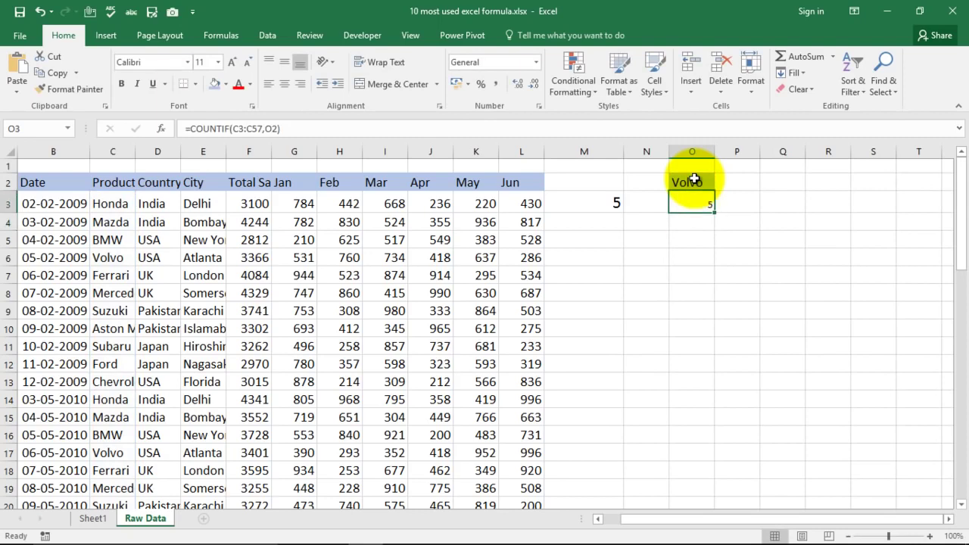
- Replace the product in C4 with Volvo to test the count, and enlarge the font of the result in O3
{"action": "left_click", "coordinate": [110, 240]}
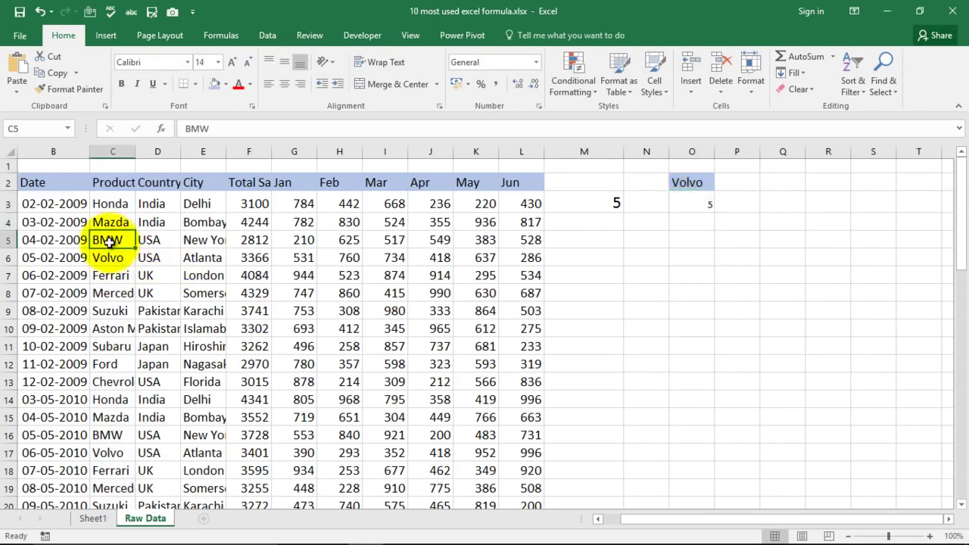
{"action": "left_click", "coordinate": [117, 218]}
{"action": "type", "text": "Volvo"}
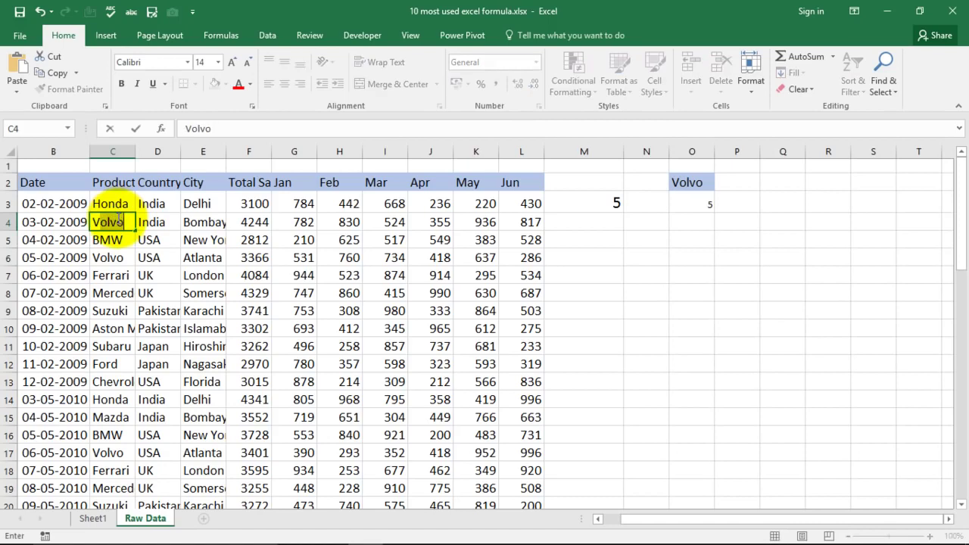
{"action": "key", "text": "Return"}
{"action": "left_click", "coordinate": [701, 204]}
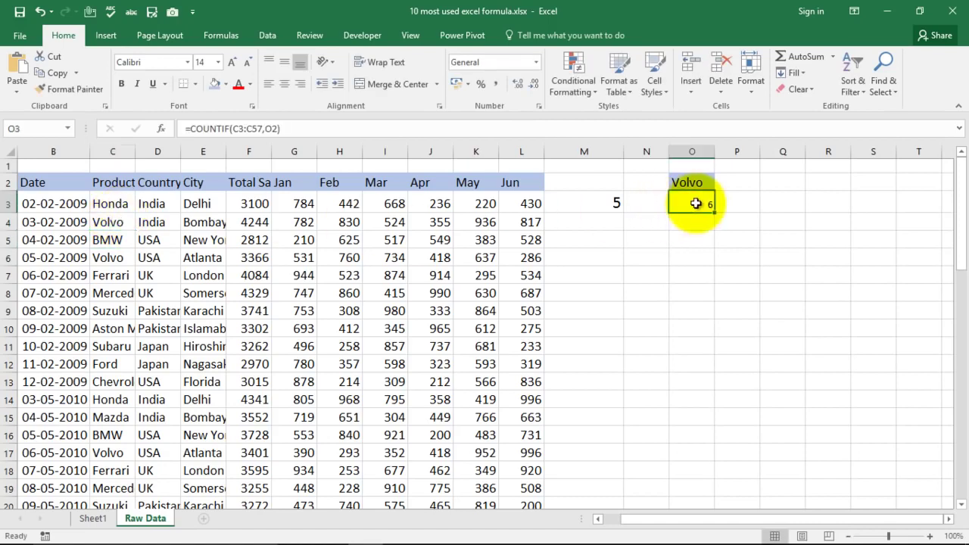
{"action": "left_click", "coordinate": [231, 62]}
{"action": "left_click", "coordinate": [645, 279]}
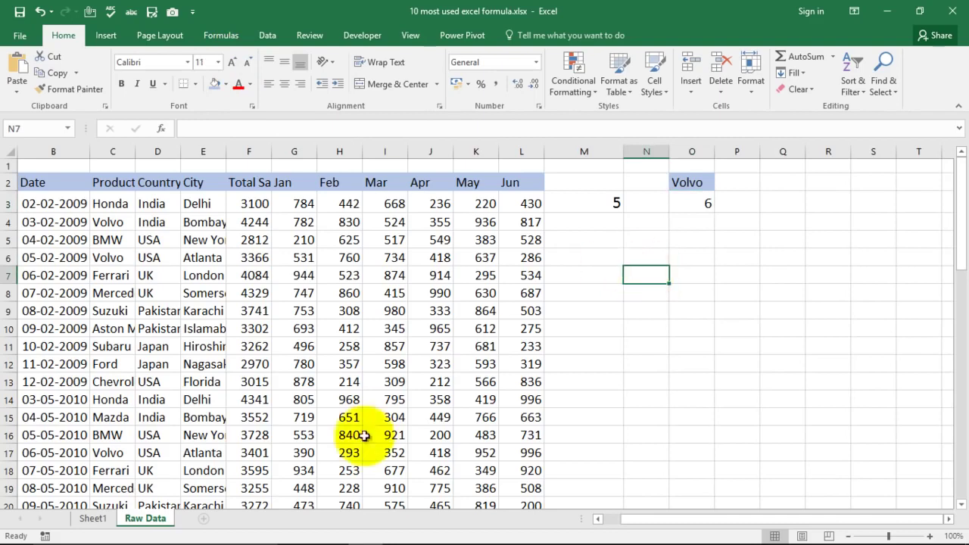
- Clear all contents and formatting from the Volvo criteria and count in O2:O3
{"action": "left_click_drag", "start_coordinate": [662, 184], "coordinate": [709, 205]}
{"action": "left_click", "coordinate": [729, 255]}
{"action": "left_click", "coordinate": [684, 182]}
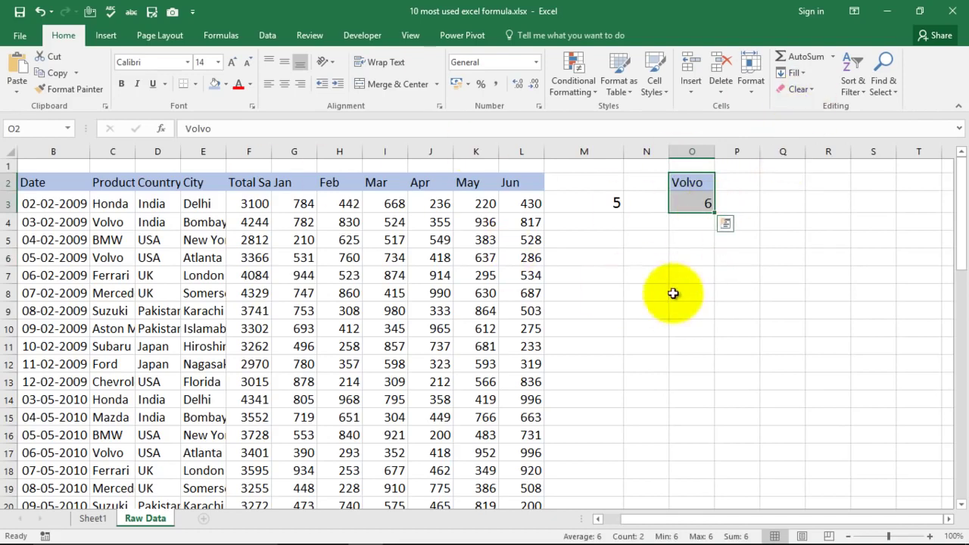
{"action": "left_click", "coordinate": [811, 93]}
{"action": "left_click", "coordinate": [809, 105]}
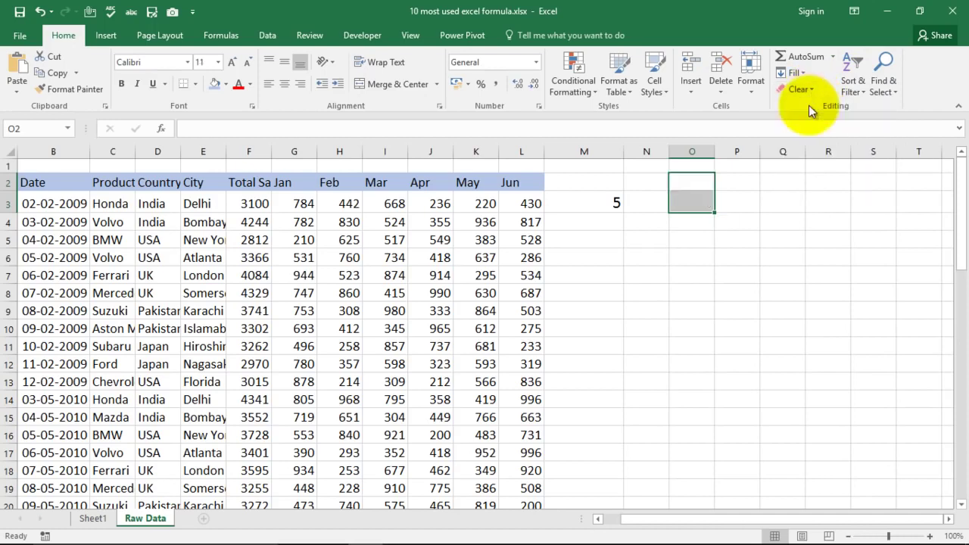
{"action": "left_click", "coordinate": [774, 199]}
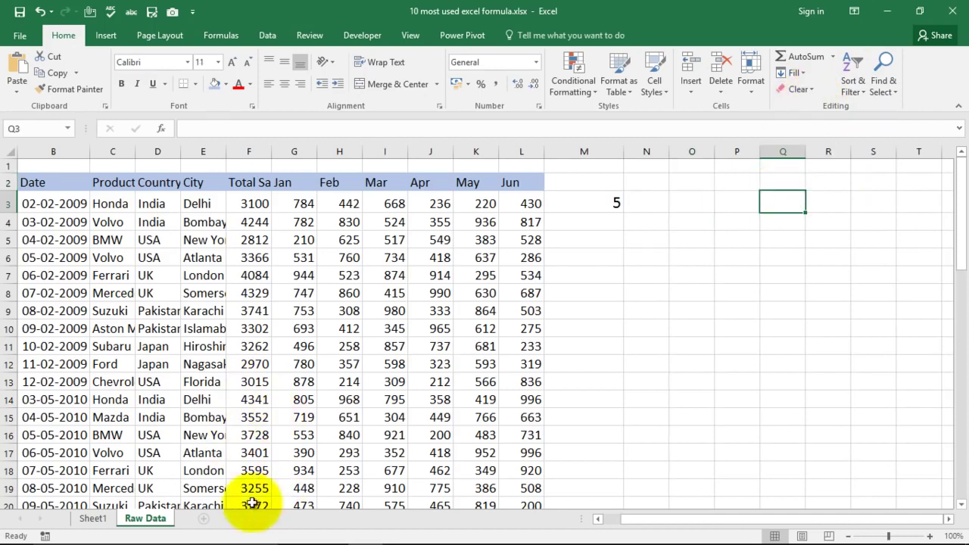
- Point out the Vlookup Formula entry in the Sheet1 list, and return to the Raw Data sheet
{"action": "left_click", "coordinate": [93, 518]}
{"action": "left_click", "coordinate": [556, 314]}
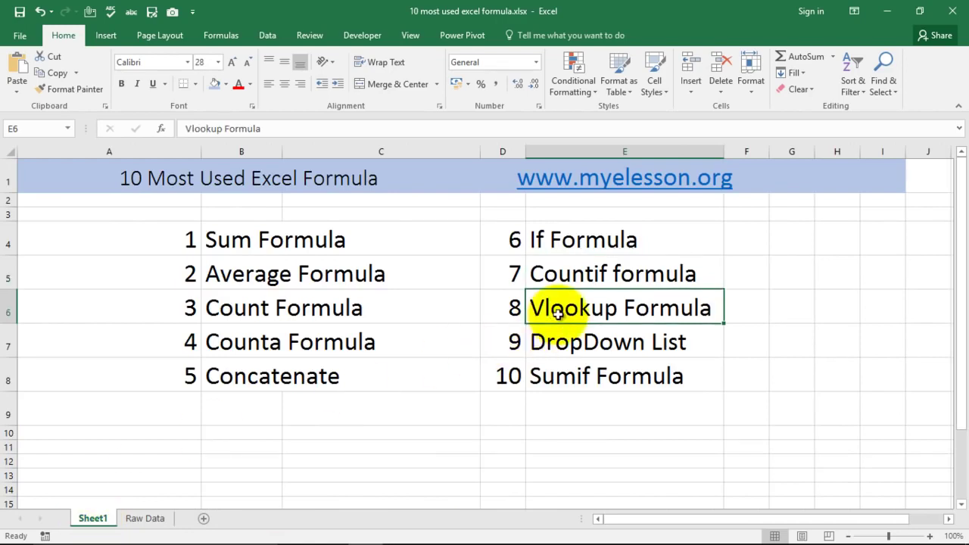
{"action": "left_click", "coordinate": [145, 518]}
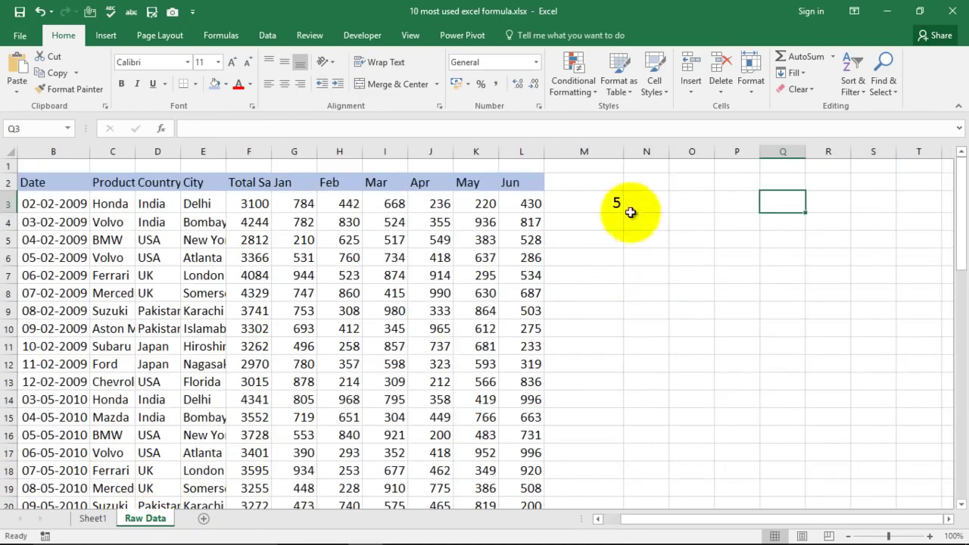
- Clear the BMW count formula from M3
{"action": "left_click", "coordinate": [612, 203]}
{"action": "key", "text": "Right"}
{"action": "key", "text": "Right"}
- Copy the first six product names from C3:C8 and paste them starting at O3
{"action": "key", "text": "Left"}
{"action": "key", "text": "Left"}
{"action": "key", "text": "Left"}
{"action": "key", "text": "Left"}
{"action": "key", "text": "Left"}
{"action": "key", "text": "Left"}
{"action": "key", "text": "Left"}
{"action": "key", "text": "Left"}
{"action": "key", "text": "Left"}
{"action": "key", "text": "Left"}
{"action": "key", "text": "Left"}
{"action": "key", "text": "Left"}
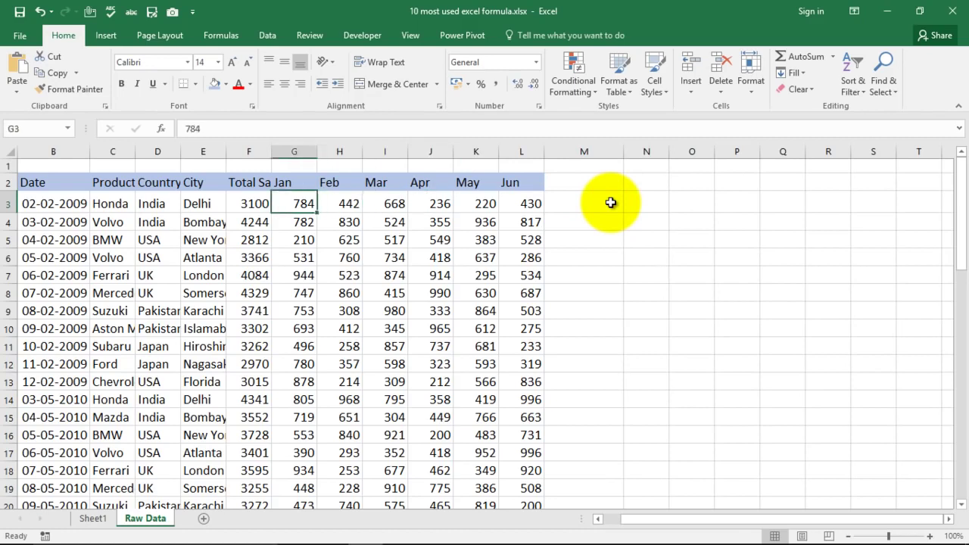
{"action": "key", "text": "shift+Down"}
{"action": "key", "text": "shift+Down"}
{"action": "key", "text": "shift+Down"}
{"action": "key", "text": "shift+Down"}
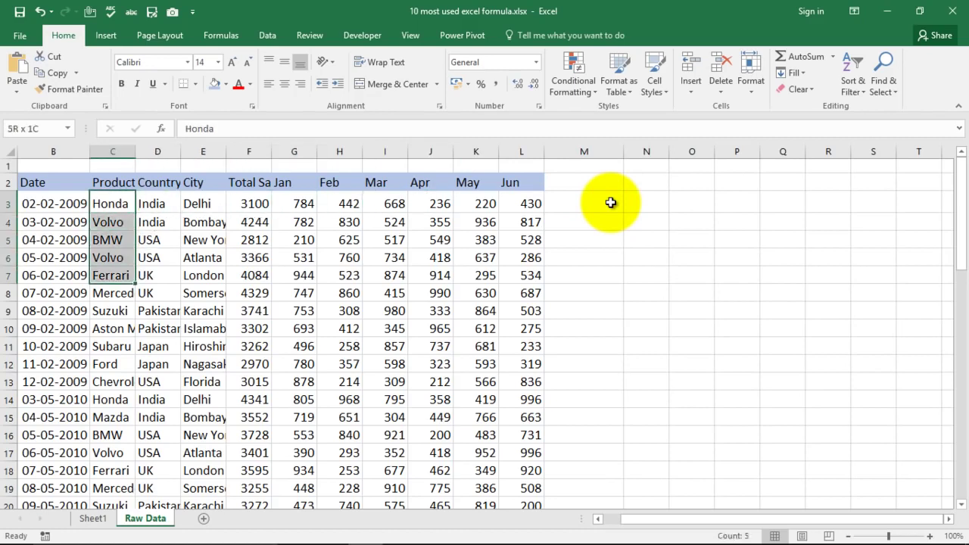
{"action": "key", "text": "shift+Down"}
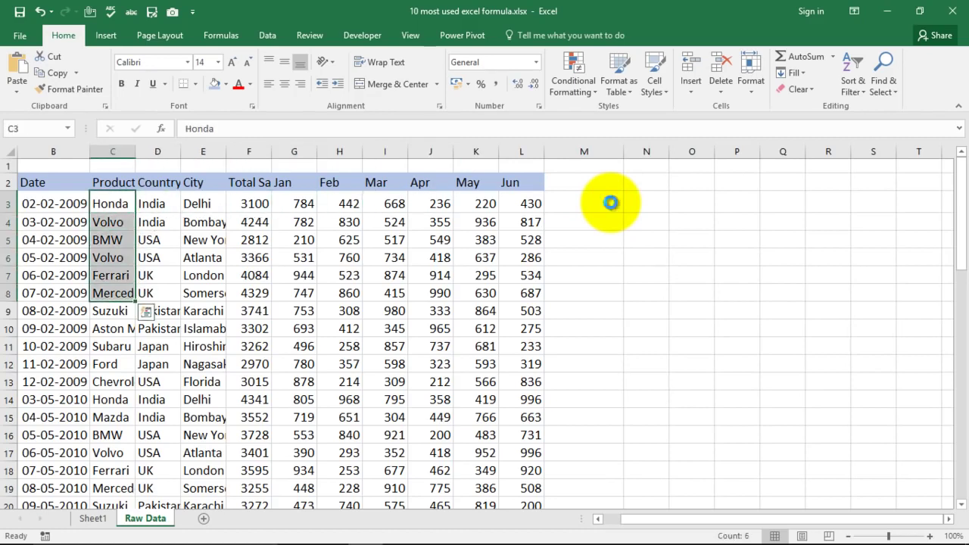
{"action": "key", "text": "ctrl+c"}
{"action": "key", "text": "Right"}
{"action": "key", "text": "Right"}
{"action": "key", "text": "Right"}
{"action": "key", "text": "Right"}
{"action": "key", "text": "Right"}
{"action": "key", "text": "Right"}
{"action": "key", "text": "Right"}
{"action": "key", "text": "Right"}
{"action": "key", "text": "Right"}
{"action": "key", "text": "Right"}
{"action": "key", "text": "Right"}
{"action": "key", "text": "Right"}
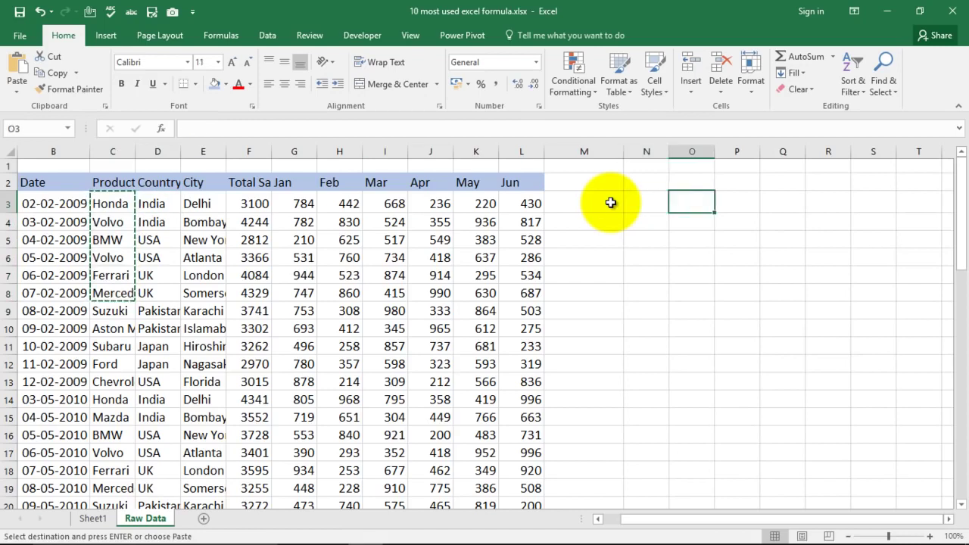
{"action": "key", "text": "ctrl+v"}
{"action": "key", "text": "Right"}
{"action": "key", "text": "Left"}
{"action": "key", "text": "Right"}
{"action": "key", "text": "Right"}
{"action": "key", "text": "Left"}
{"action": "key", "text": "Left"}
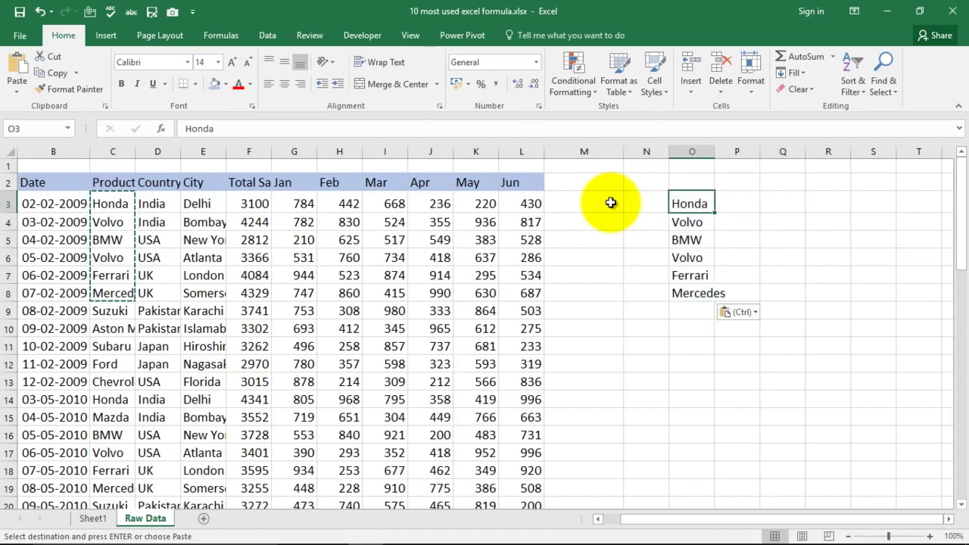
{"action": "key", "text": "Right"}
{"action": "key", "text": "Right"}
{"action": "key", "text": "Left"}
{"action": "key", "text": "Left"}
{"action": "key", "text": "Down"}
{"action": "key", "text": "Up"}
{"action": "key", "text": "Right"}
{"action": "key", "text": "Right"}
{"action": "key", "text": "Right"}
{"action": "key", "text": "Left"}
{"action": "key", "text": "Left"}
{"action": "key", "text": "Left"}
- Delete the pasted product names in O4:O8, keeping only Honda in O3
{"action": "key", "text": "Down"}
{"action": "key", "text": "shift+Down"}
{"action": "key", "text": "shift+Down"}
{"action": "key", "text": "shift+Down"}
{"action": "key", "text": "shift+Down"}
{"action": "key", "text": "Delete"}
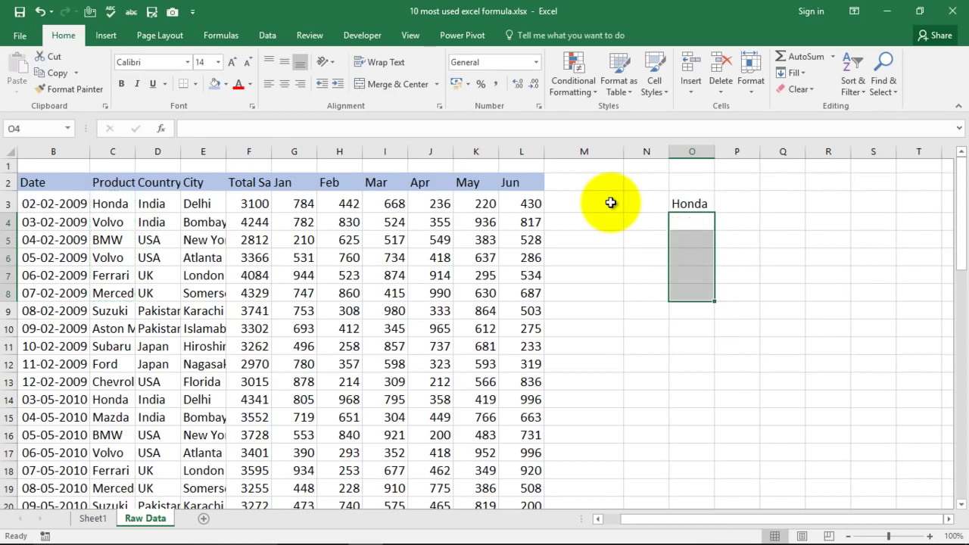
- Enter the headers Car Name in O2 and TotalSales in P2, and fit both column widths to their text
{"action": "key", "text": "Up"}
{"action": "key", "text": "Right"}
{"action": "key", "text": "Right"}
{"action": "key", "text": "Left"}
{"action": "key", "text": "Left"}
{"action": "key", "text": "Up"}
{"action": "type", "text": "Car"}
{"action": "key", "text": "Tab"}
{"action": "type", "text": "TotalSales"}
{"action": "key", "text": "Return"}
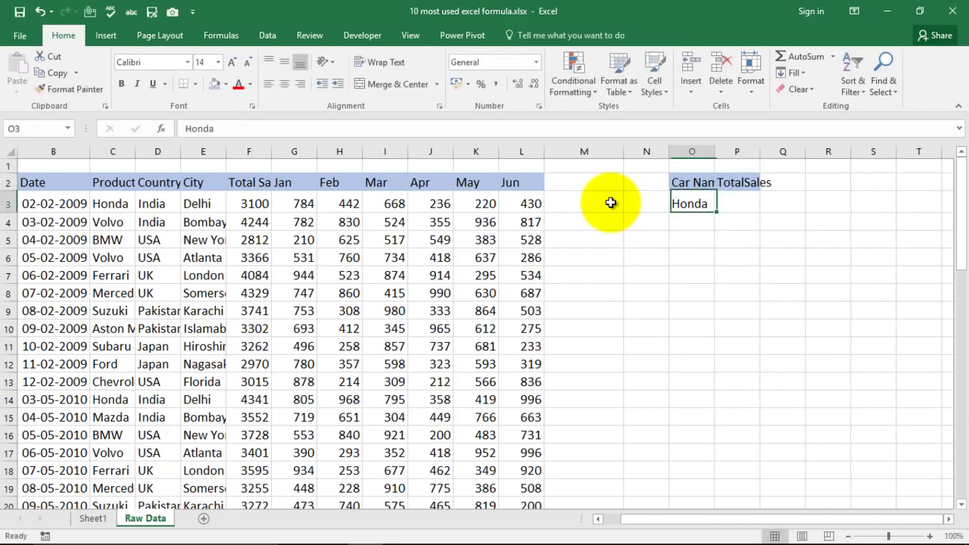
{"action": "double_click", "coordinate": [714, 152]}
{"action": "double_click", "coordinate": [773, 152]}
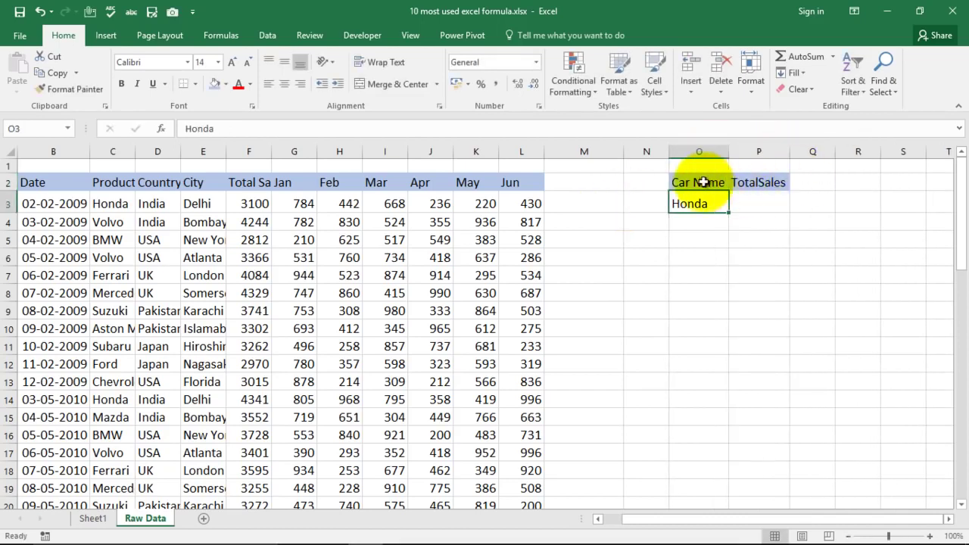
- Increase the font size of the lookup table O2:P3 to 18 and refit the widths of columns O and P
{"action": "left_click_drag", "start_coordinate": [708, 187], "coordinate": [751, 204]}
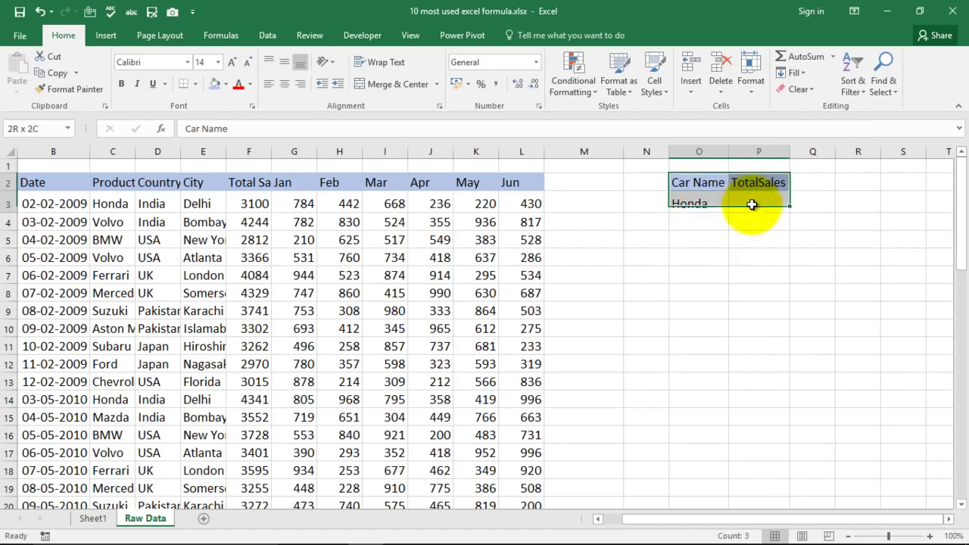
{"action": "left_click", "coordinate": [233, 66]}
{"action": "left_click", "coordinate": [233, 66]}
{"action": "left_click_drag", "start_coordinate": [729, 145], "coordinate": [729, 145]}
{"action": "double_click", "coordinate": [728, 145]}
{"action": "double_click", "coordinate": [805, 151]}
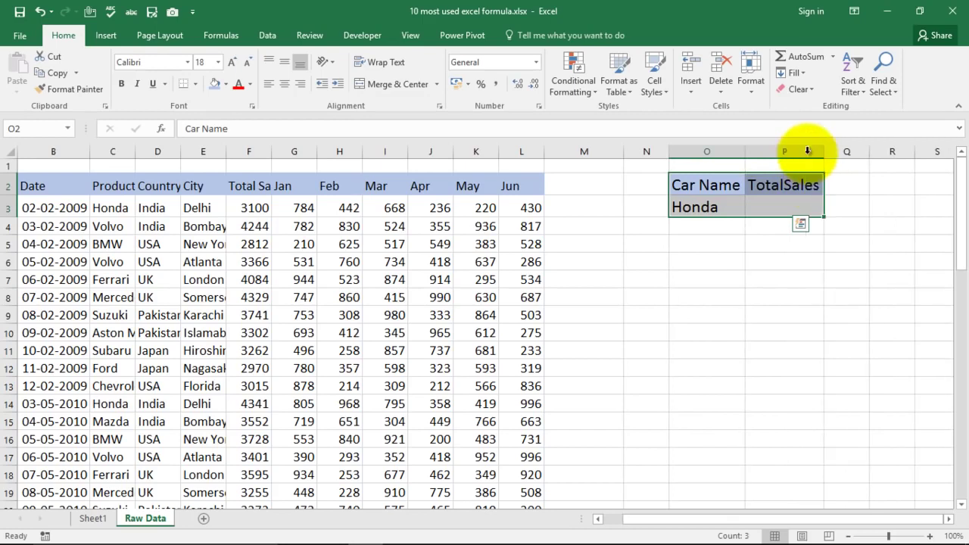
{"action": "left_click", "coordinate": [798, 274]}
- Look up the total sales for the car in O3 by entering =VLOOKUP(O3,C2:F11,4,0) in P3
{"action": "left_click", "coordinate": [791, 202]}
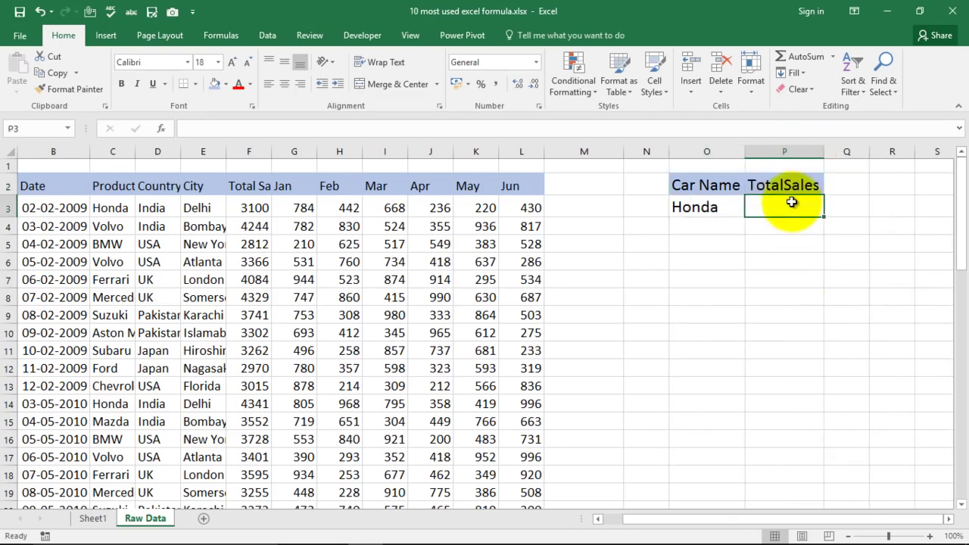
{"action": "type", "text": "="}
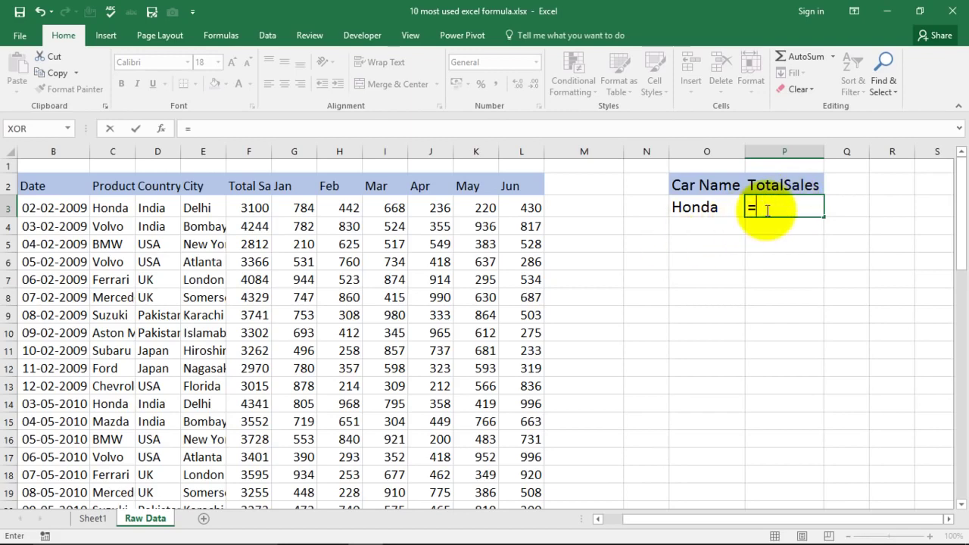
{"action": "type", "text": "vl"}
{"action": "key", "text": "Tab"}
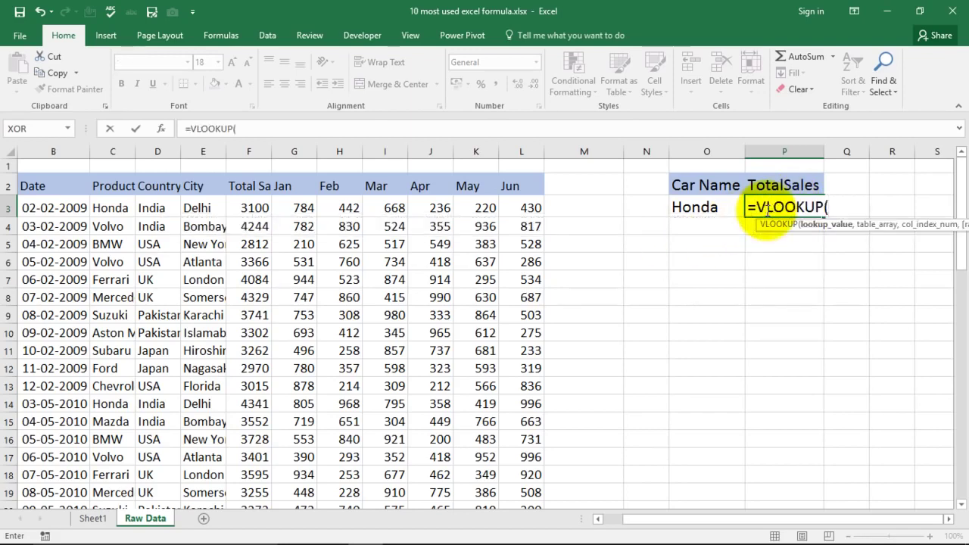
{"action": "left_click_drag", "start_coordinate": [849, 225], "coordinate": [696, 299]}
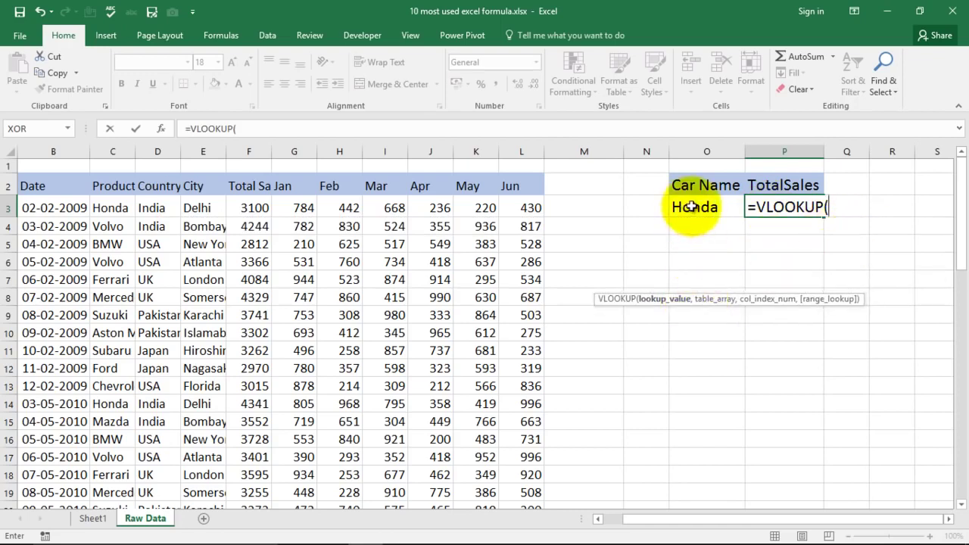
{"action": "left_click", "coordinate": [691, 206]}
{"action": "type", "text": ","}
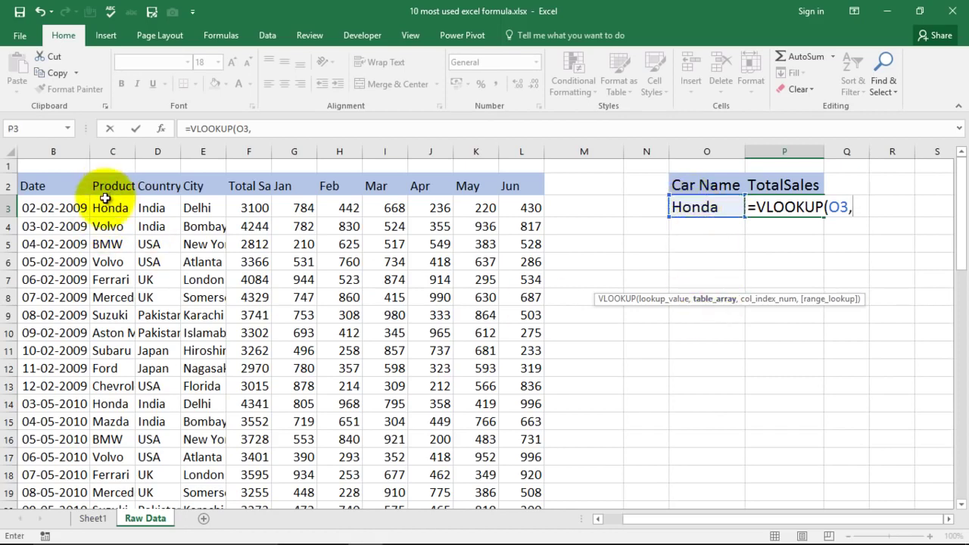
{"action": "left_click_drag", "start_coordinate": [104, 186], "coordinate": [243, 349]}
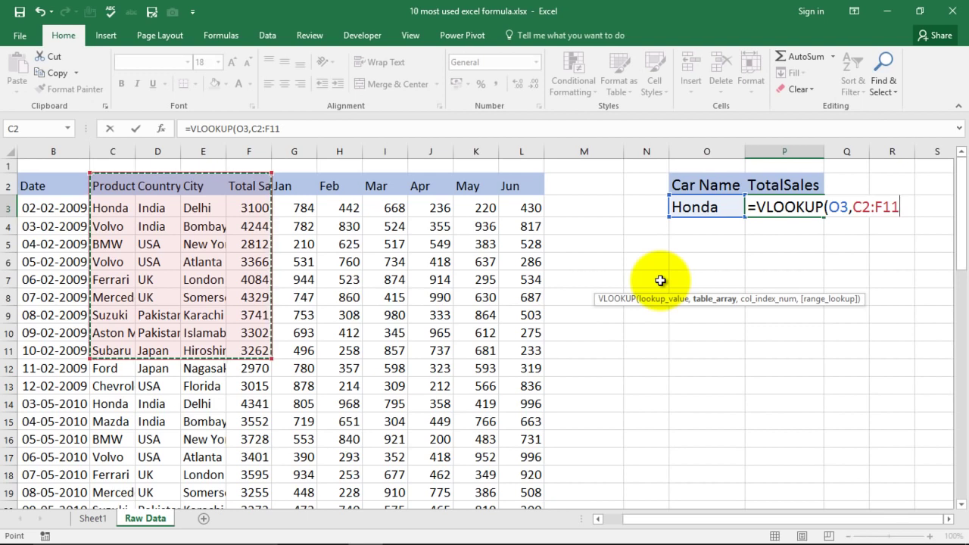
{"action": "type", "text": ","}
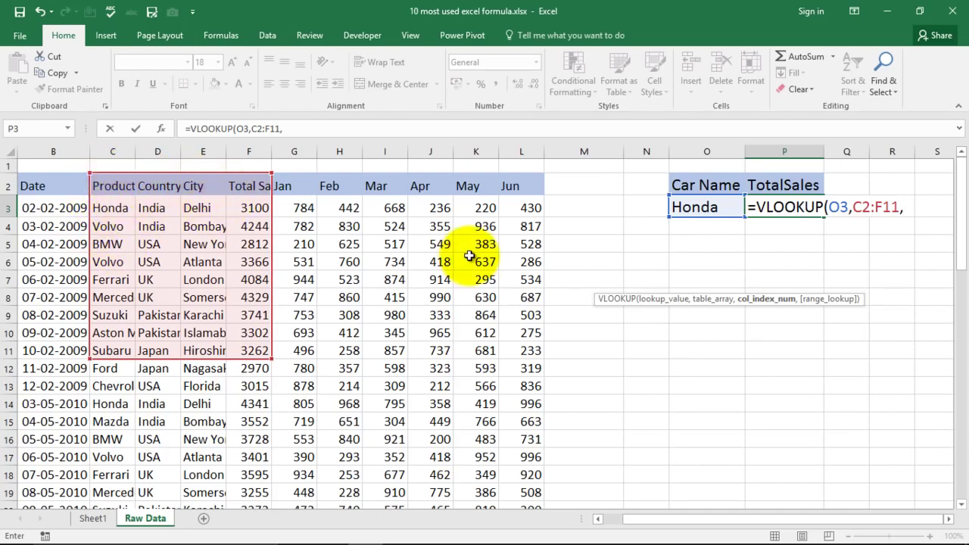
{"action": "type", "text": "4,0"}
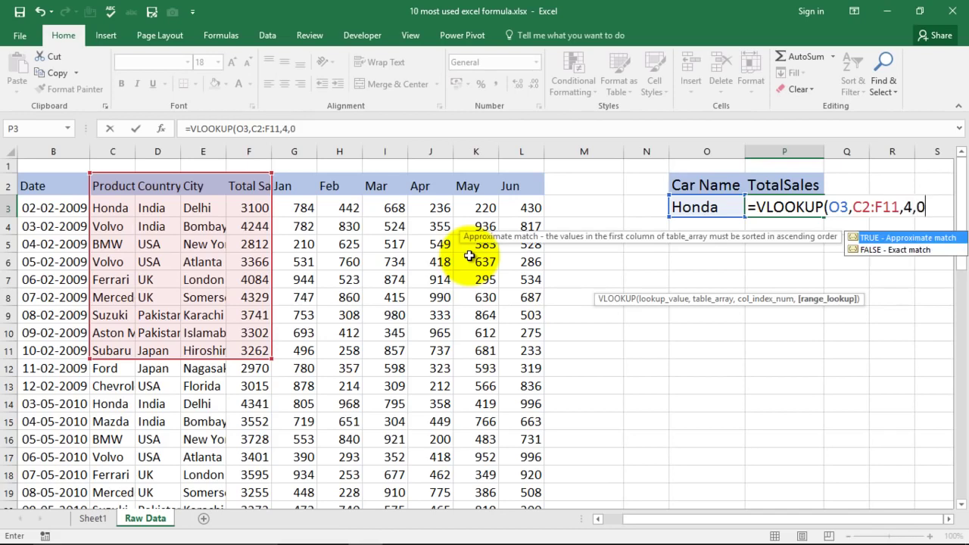
{"action": "type", "text": ")"}
{"action": "key", "text": "Return"}
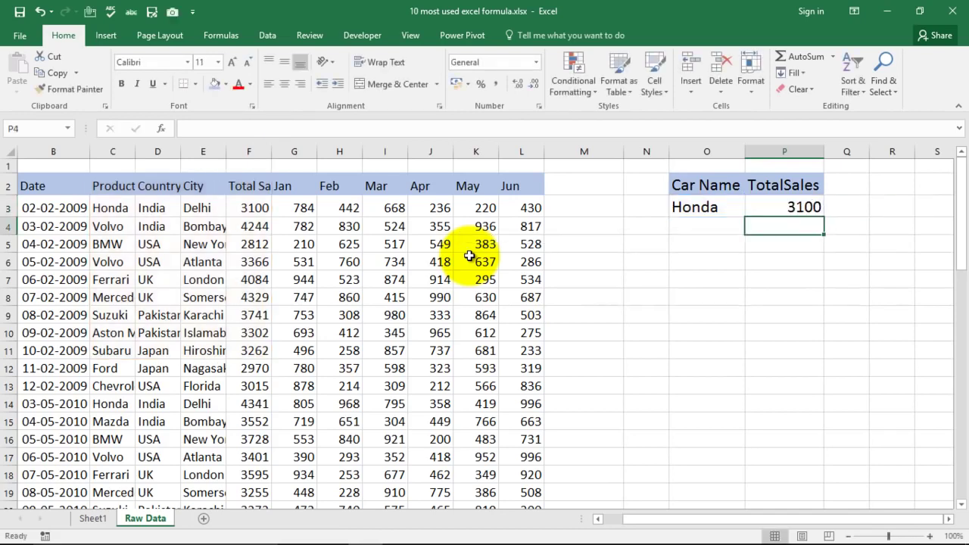
{"action": "left_click", "coordinate": [789, 208]}
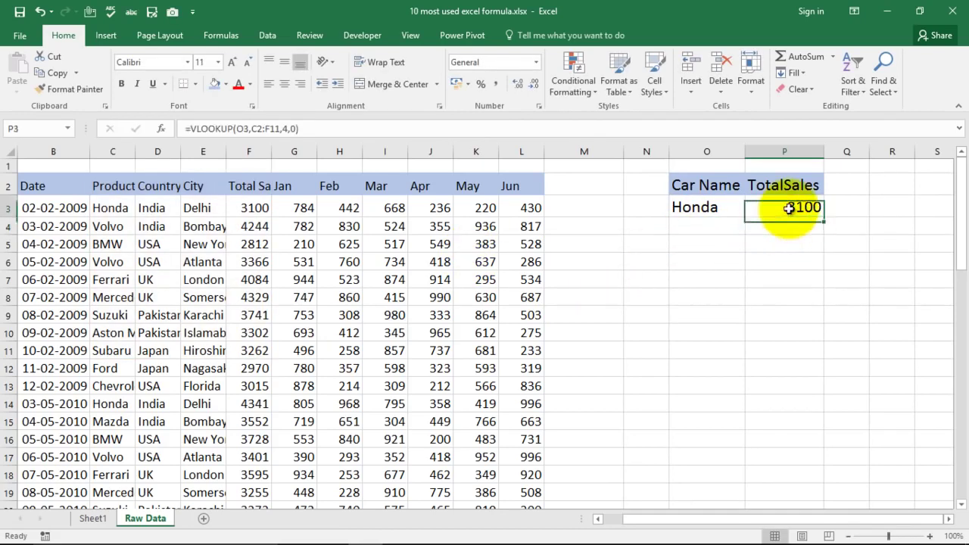
- Test the lookup by changing the car name in O3 to Volvo and finally to BMW
{"action": "left_click", "coordinate": [711, 210]}
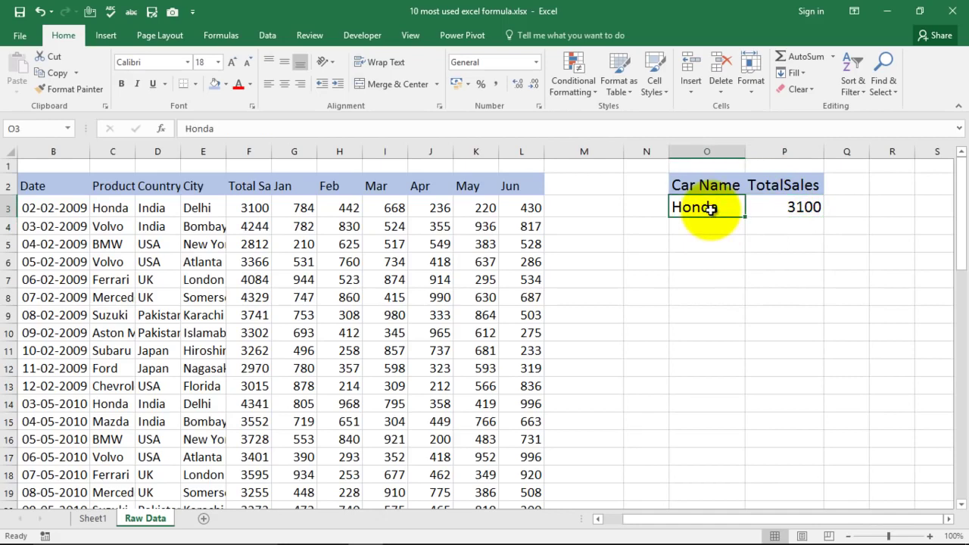
{"action": "type", "text": "V"}
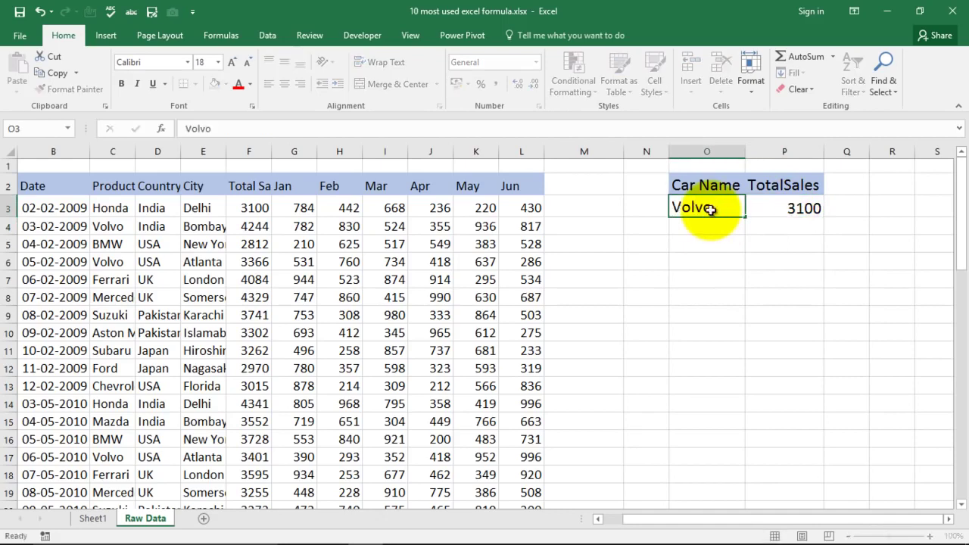
{"action": "type", "text": "olvo"}
{"action": "key", "text": "Return"}
{"action": "left_click", "coordinate": [719, 205]}
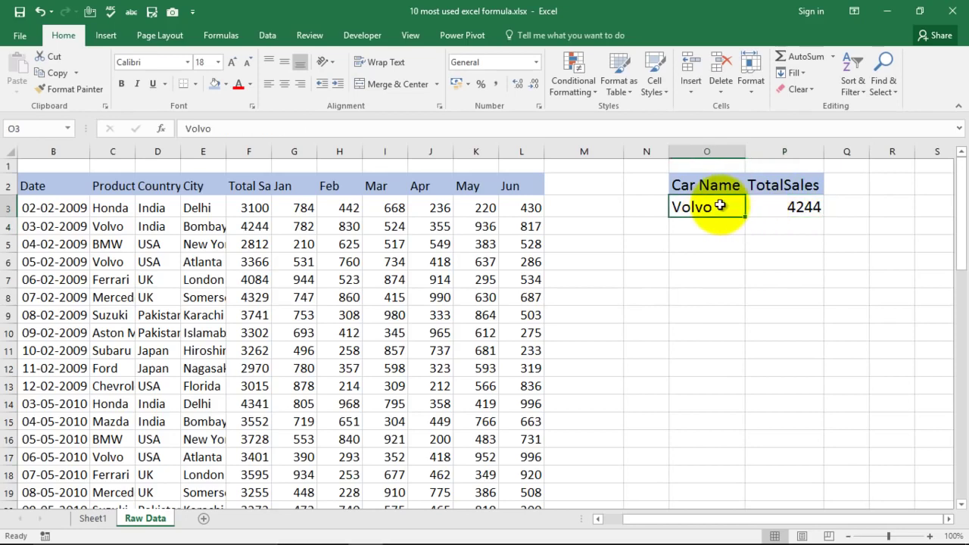
{"action": "type", "text": "BMW"}
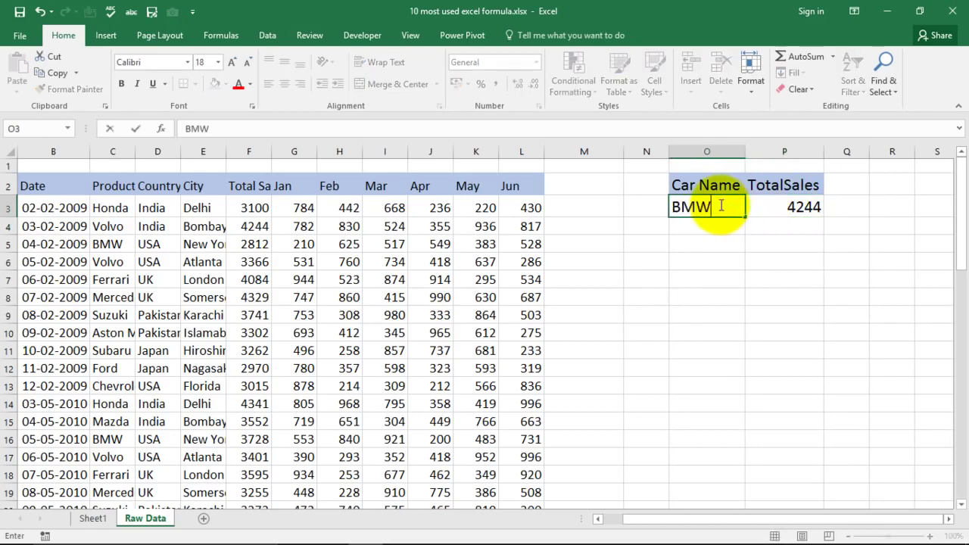
{"action": "key", "text": "Return"}
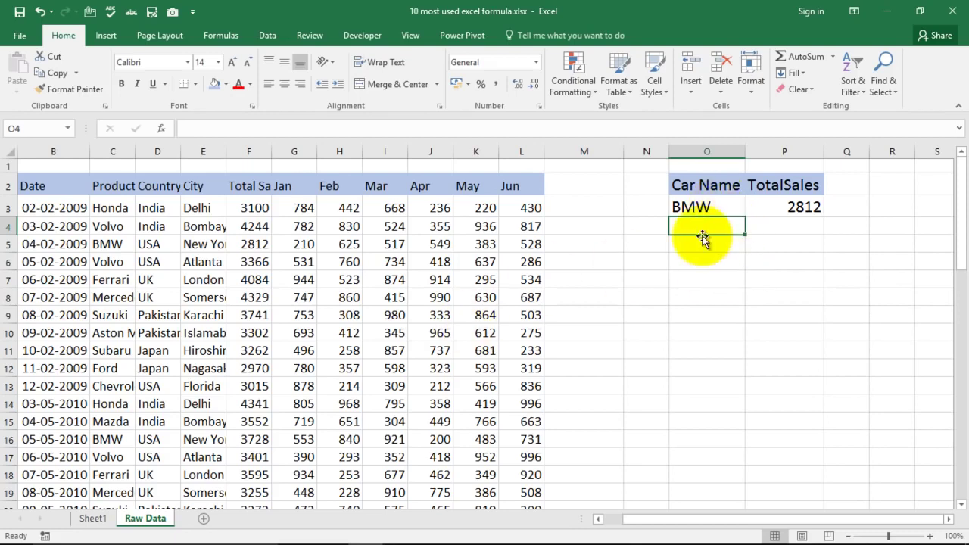
- Return to the formula list on Sheet1
{"action": "left_click", "coordinate": [94, 520]}
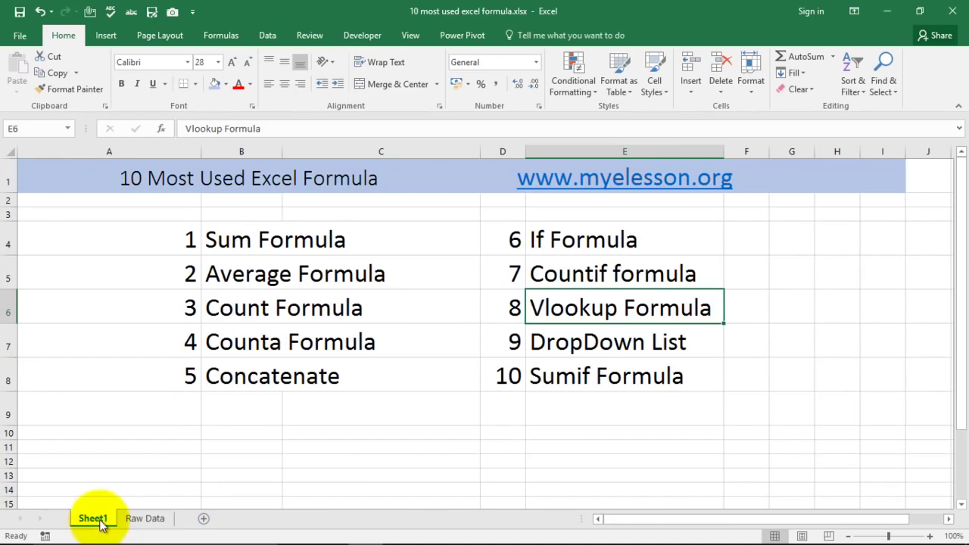
- Select the DropDown List entry in the formula list, then go back to the Raw Data sheet
{"action": "left_click", "coordinate": [555, 345]}
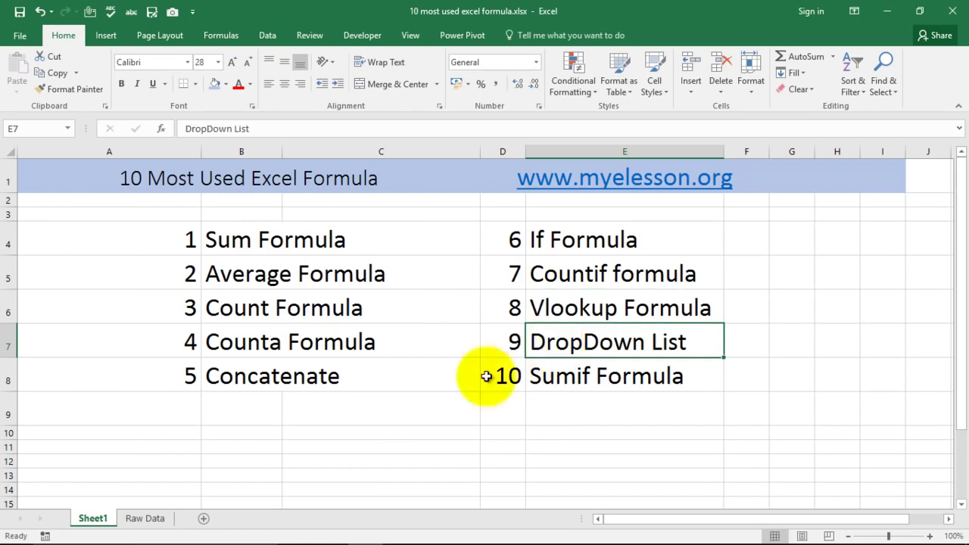
{"action": "left_click", "coordinate": [144, 519]}
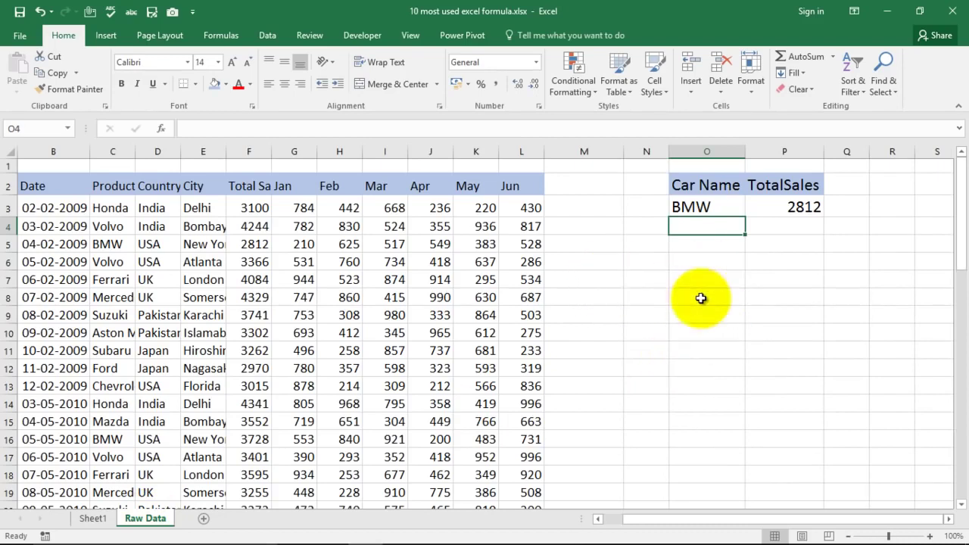
{"action": "left_click_drag", "start_coordinate": [588, 263], "coordinate": [595, 335]}
{"action": "left_click", "coordinate": [601, 246]}
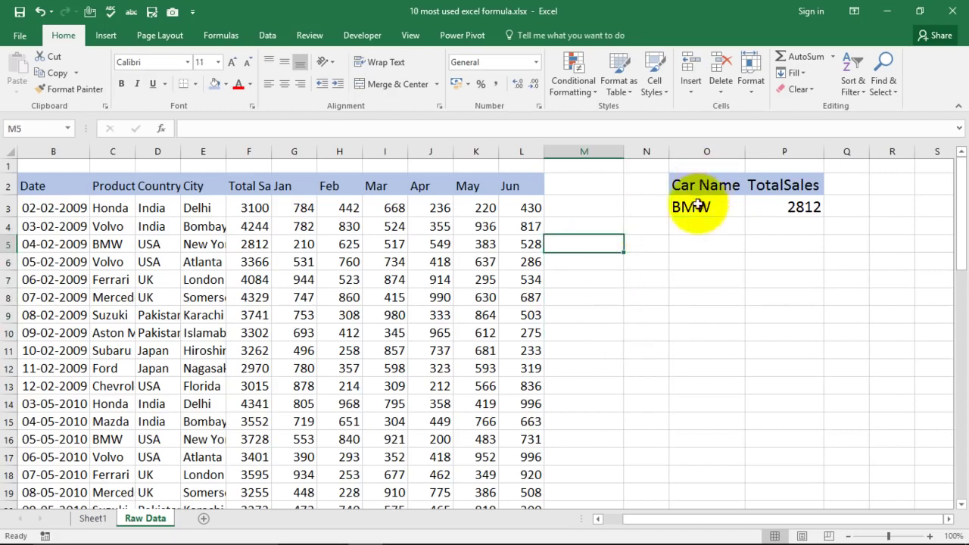
- Add list data validation to the car name cell O3, using =$C$3:$C$10 as the source
{"action": "left_click", "coordinate": [696, 206]}
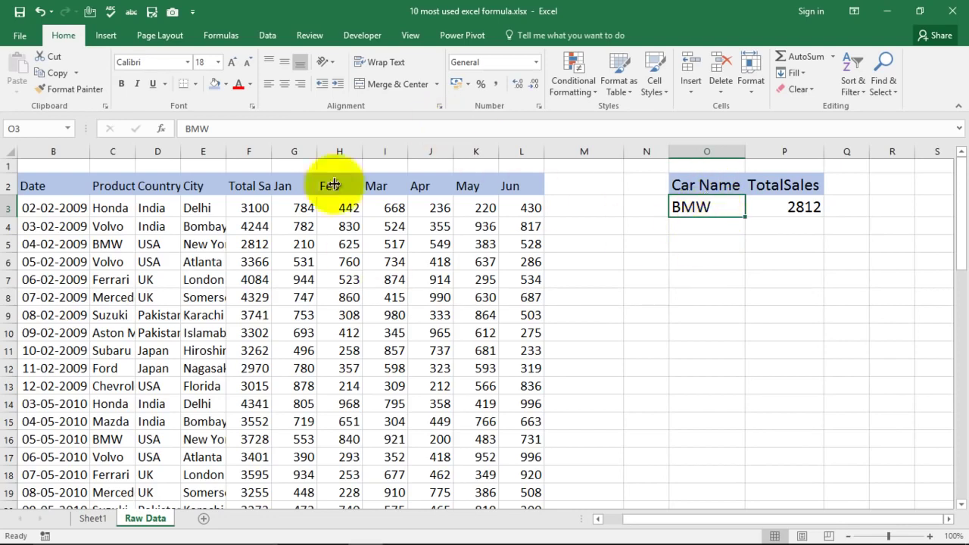
{"action": "left_click", "coordinate": [267, 36]}
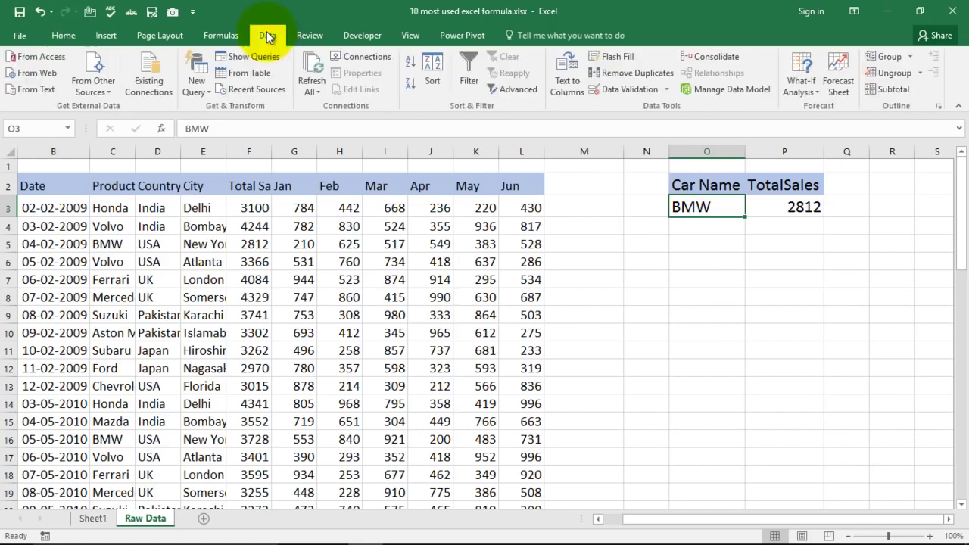
{"action": "left_click", "coordinate": [614, 94]}
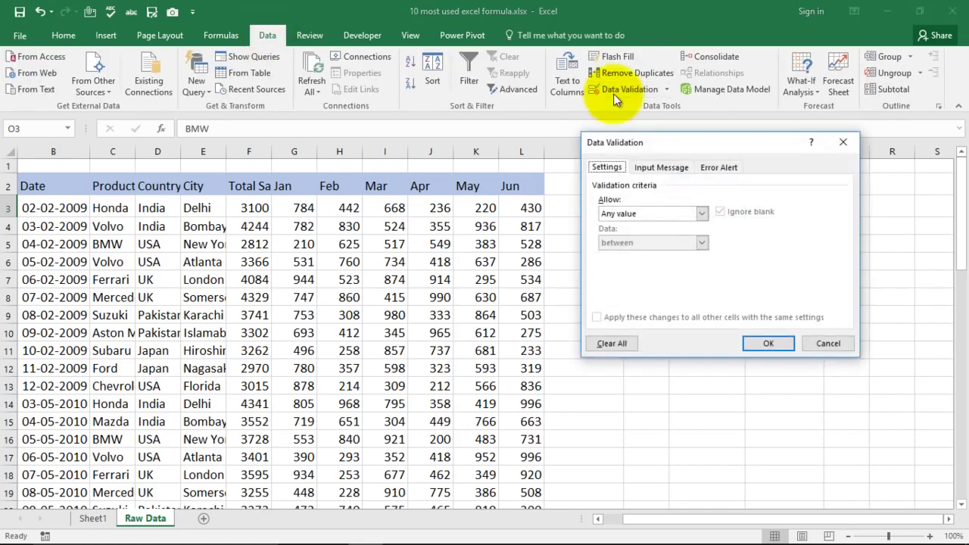
{"action": "left_click", "coordinate": [660, 213]}
{"action": "left_click", "coordinate": [631, 254]}
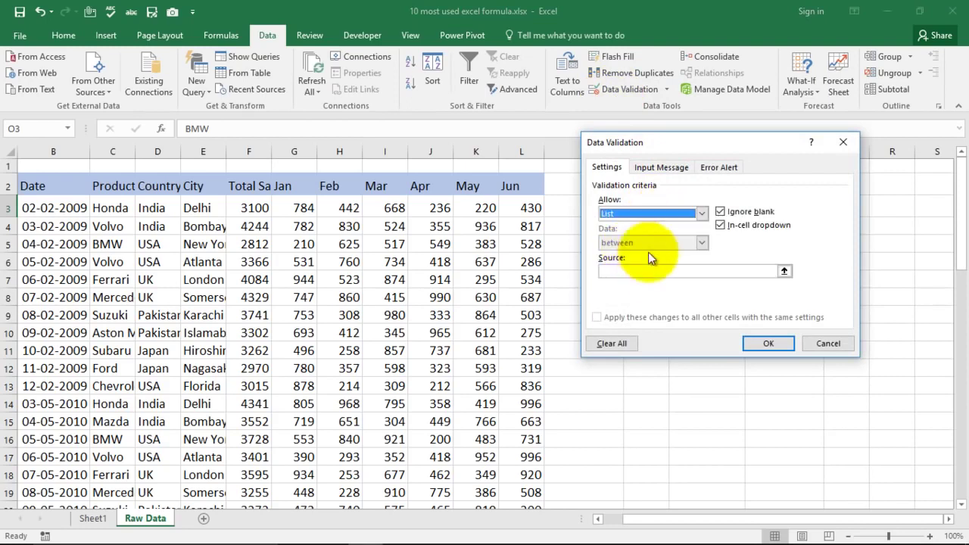
{"action": "left_click", "coordinate": [673, 271]}
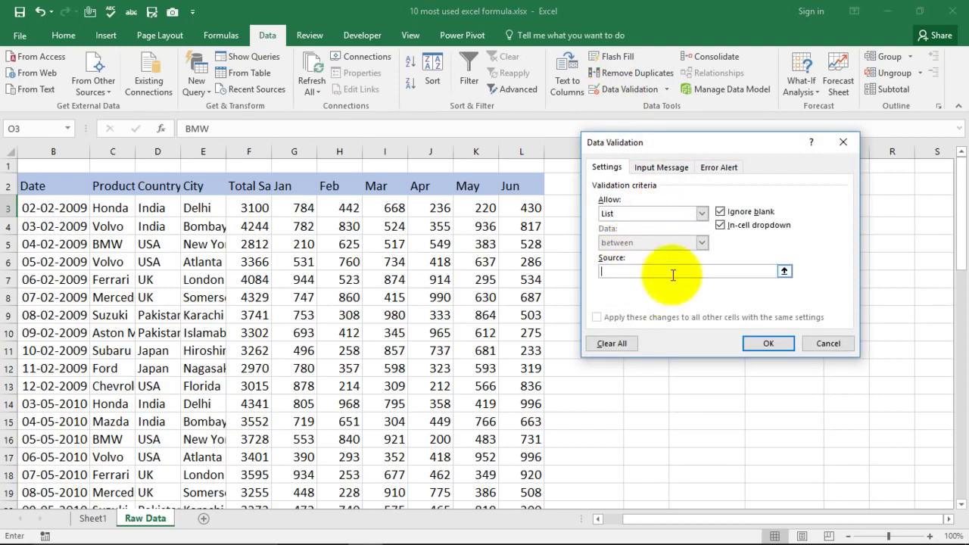
{"action": "left_click_drag", "start_coordinate": [674, 143], "coordinate": [798, 198]}
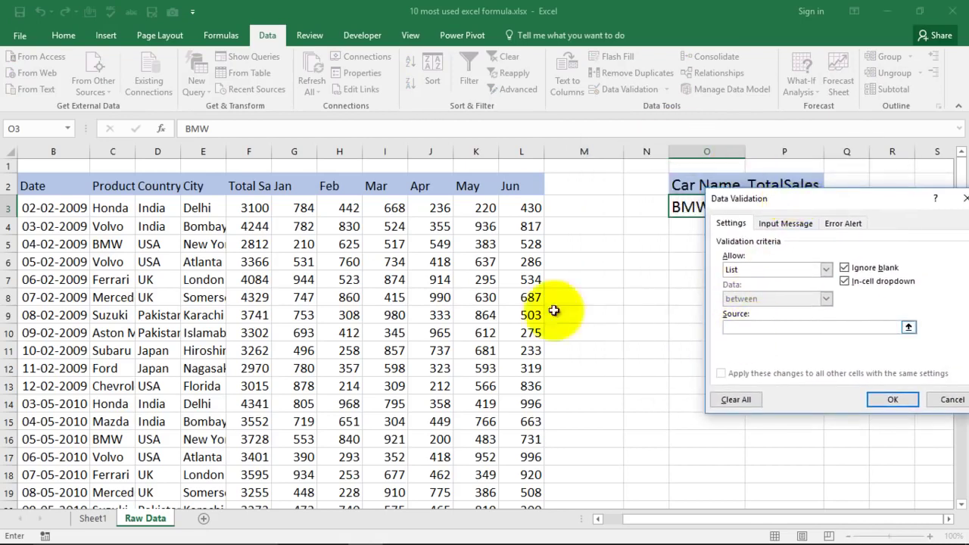
{"action": "left_click", "coordinate": [108, 211]}
{"action": "left_click_drag", "start_coordinate": [108, 211], "coordinate": [104, 338]}
{"action": "left_click", "coordinate": [890, 402]}
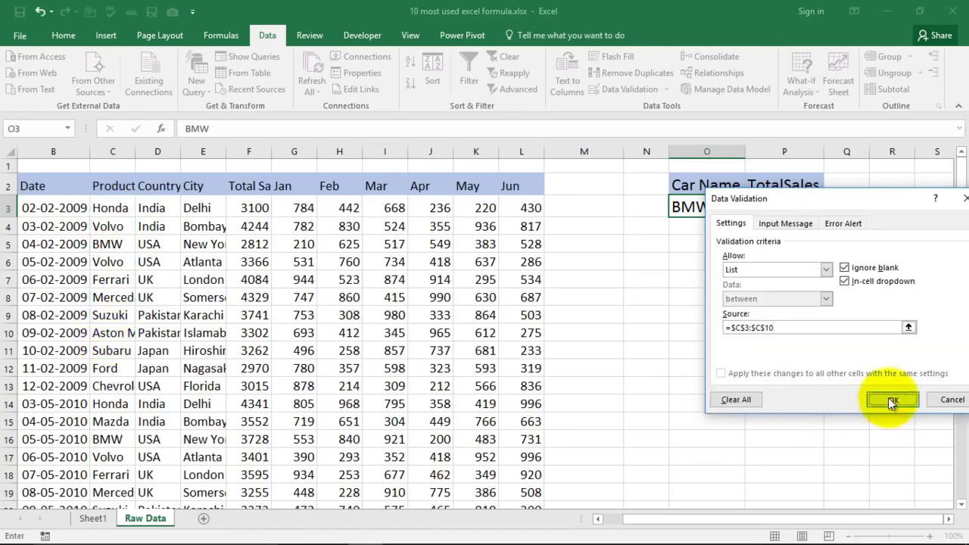
- Test the drop-down in O3 with Honda, BMW, Ferrari, Mercedes and finally Aston Martin, and autofit column O to the name
{"action": "left_click", "coordinate": [750, 210]}
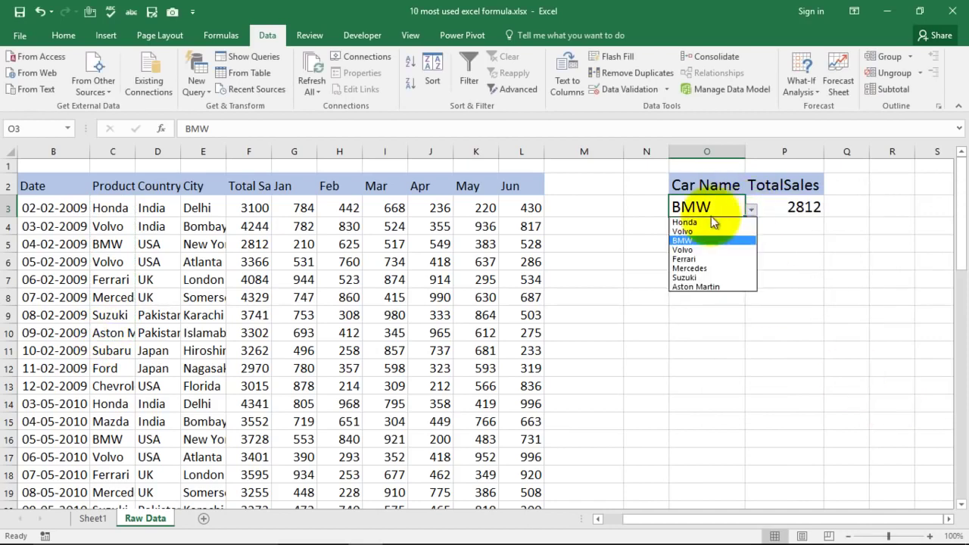
{"action": "left_click", "coordinate": [700, 222]}
{"action": "left_click", "coordinate": [750, 210]}
{"action": "left_click", "coordinate": [705, 240]}
{"action": "left_click", "coordinate": [750, 211]}
{"action": "left_click", "coordinate": [702, 259]}
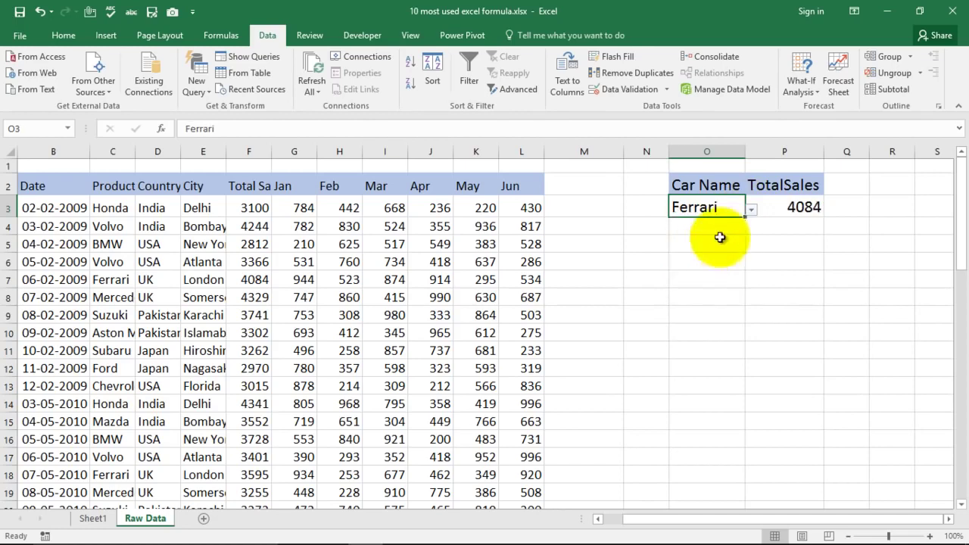
{"action": "left_click", "coordinate": [752, 210]}
{"action": "left_click", "coordinate": [712, 268]}
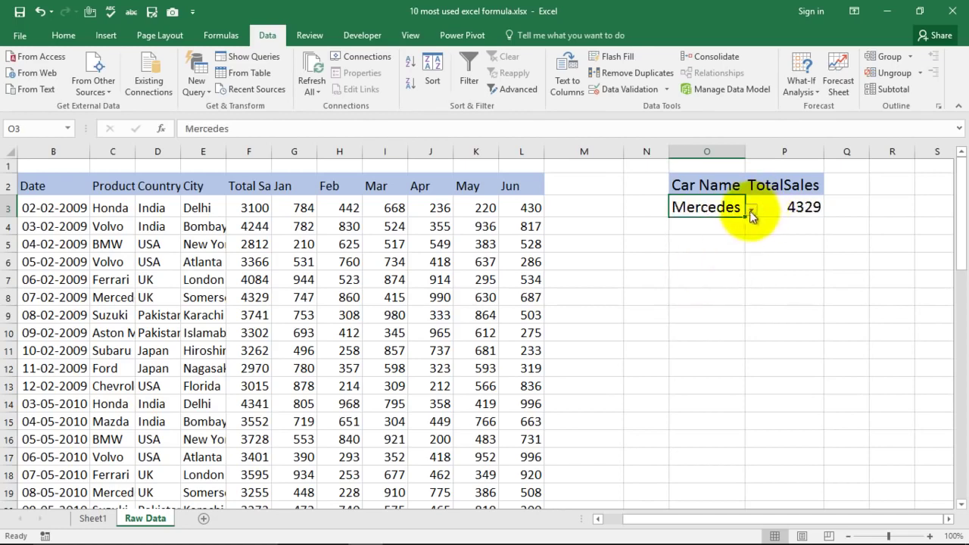
{"action": "left_click", "coordinate": [750, 210]}
{"action": "left_click", "coordinate": [712, 286]}
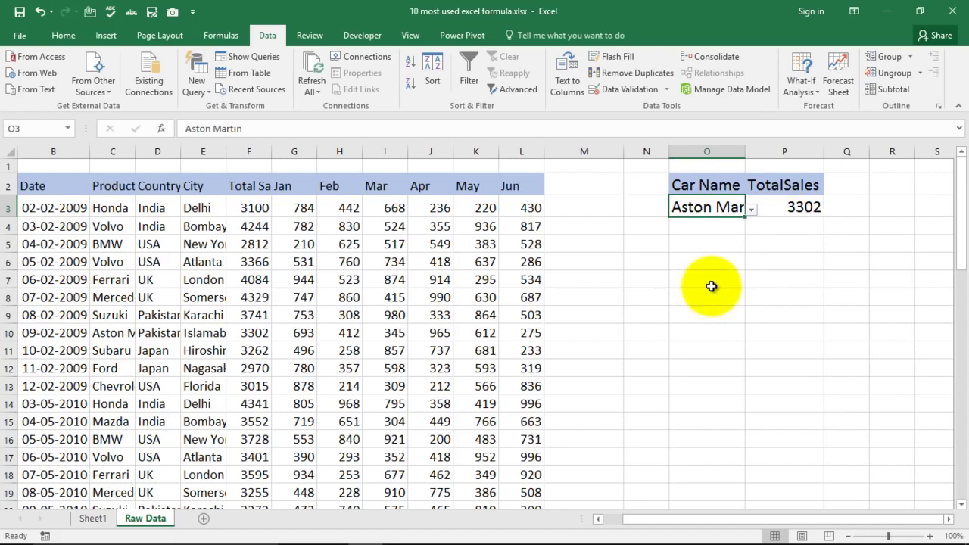
{"action": "double_click", "coordinate": [744, 151]}
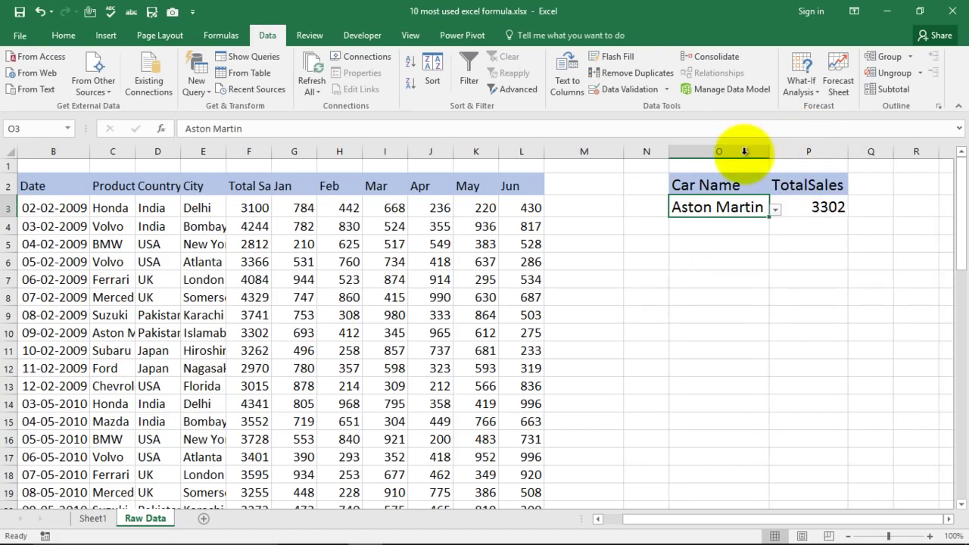
- Select the Sumif Formula entry in the Sheet1 formula list and return to the Raw Data sheet
{"action": "left_click", "coordinate": [92, 518]}
{"action": "left_click", "coordinate": [573, 389]}
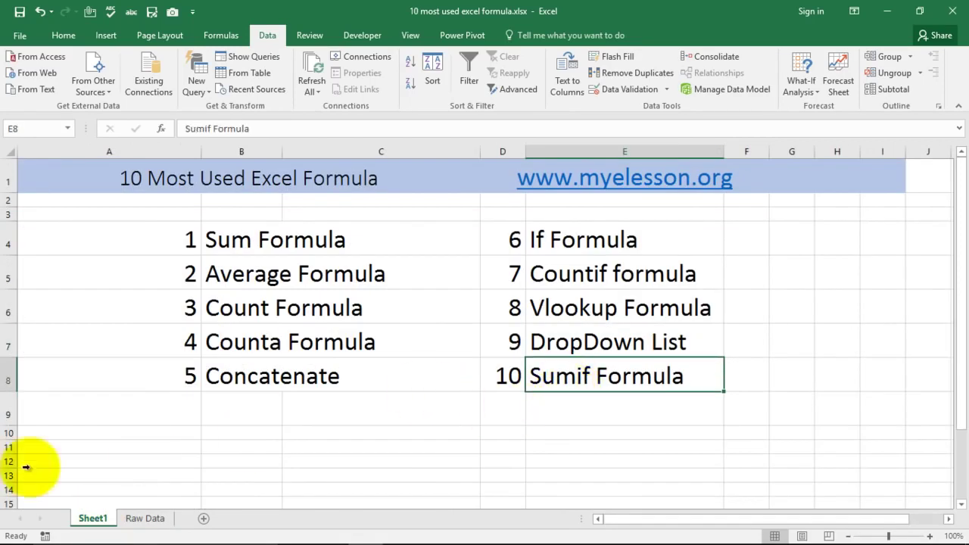
{"action": "left_click", "coordinate": [138, 522]}
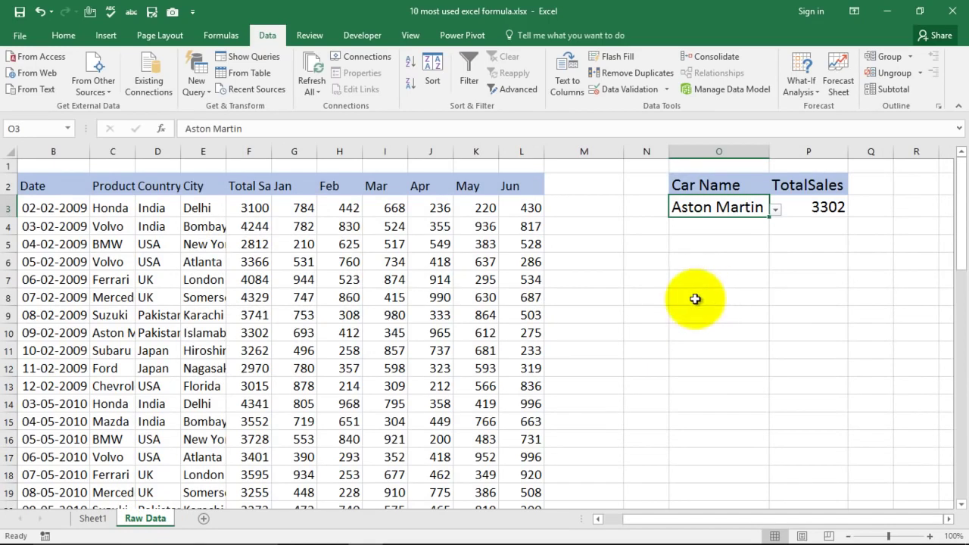
- Begin a SUMIF formula in O8 with the product names C3:C57 as the range to match
{"action": "left_click", "coordinate": [678, 297]}
{"action": "type", "text": "="}
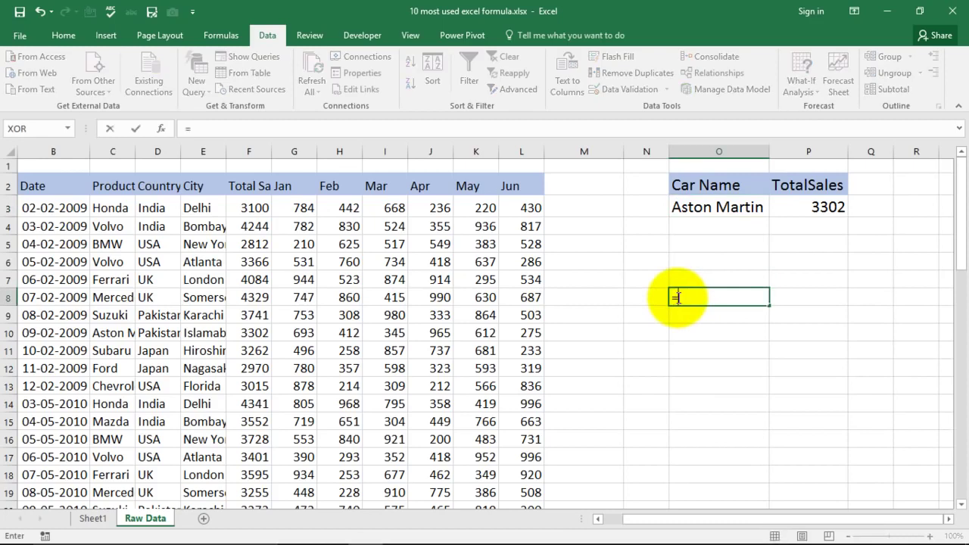
{"action": "type", "text": "sumi"}
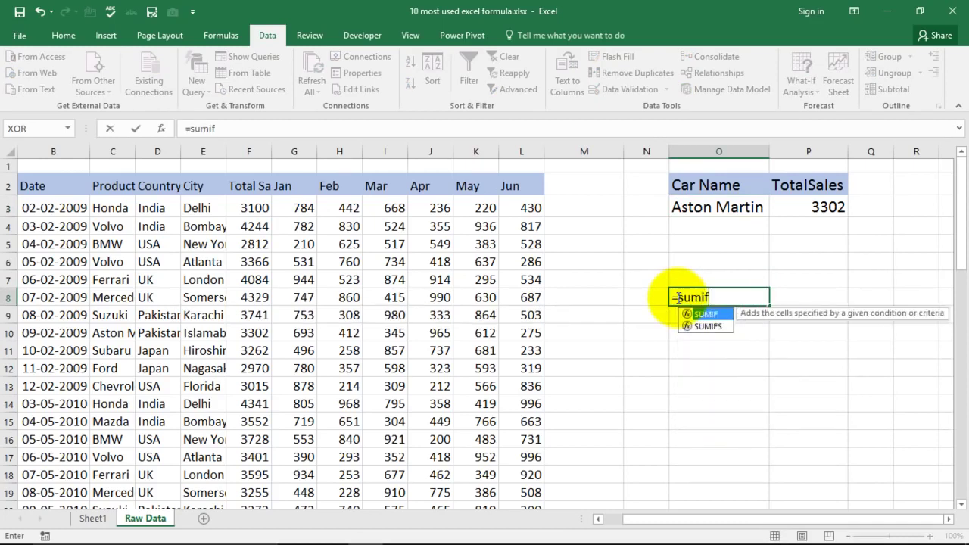
{"action": "type", "text": "f"}
{"action": "key", "text": "Tab"}
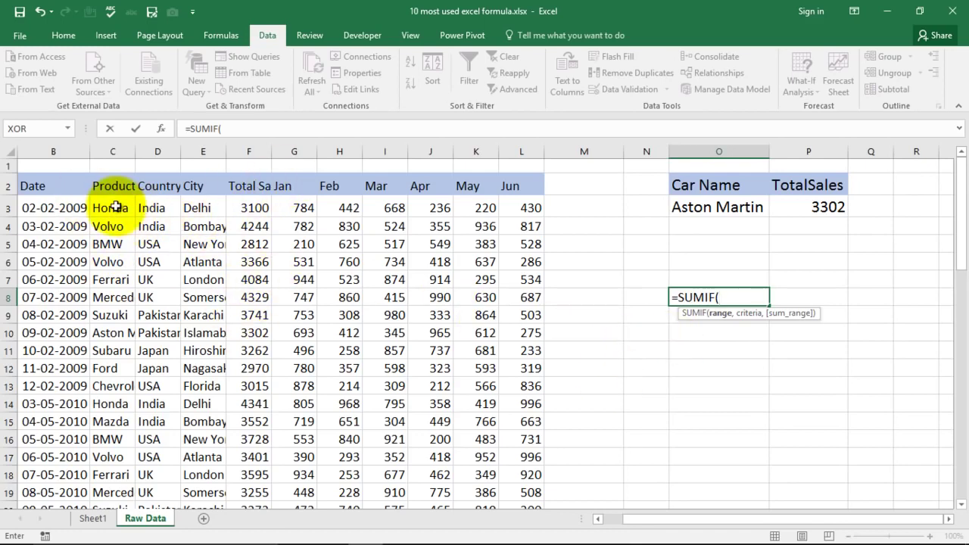
{"action": "left_click_drag", "start_coordinate": [110, 208], "coordinate": [115, 229]}
{"action": "key", "text": "ctrl+shift+Down"}
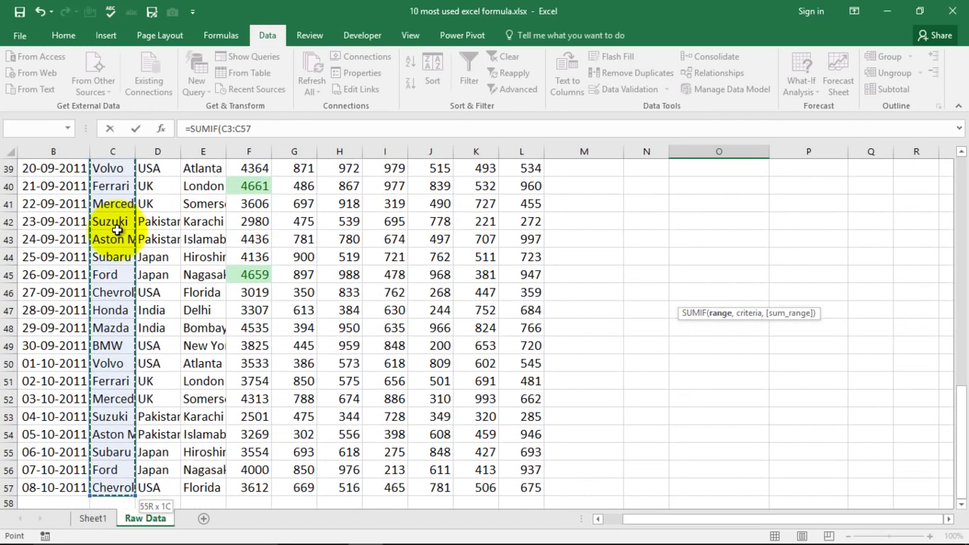
{"action": "type", "text": ","}
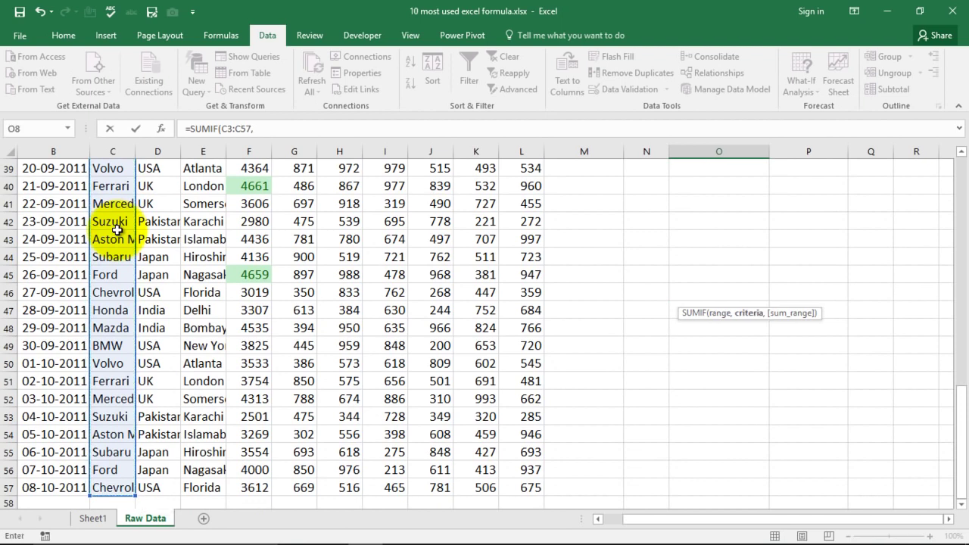
- Complete the SUMIF formula with O3 as the criteria and F3:F57 as the sum range
{"action": "scroll", "coordinate": [679, 310], "scroll_direction": "up", "scroll_amount": 7}
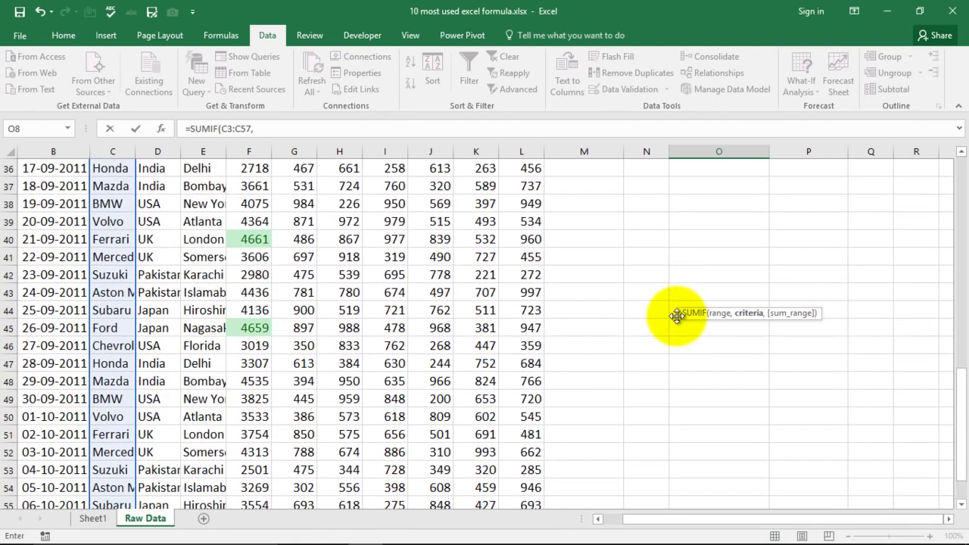
{"action": "scroll", "coordinate": [670, 297], "scroll_direction": "up", "scroll_amount": 6}
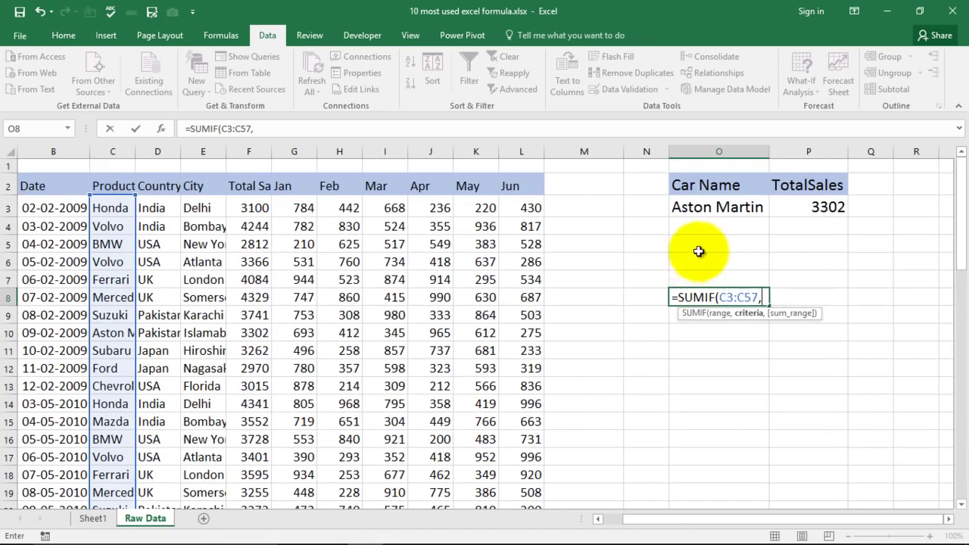
{"action": "left_click", "coordinate": [723, 206]}
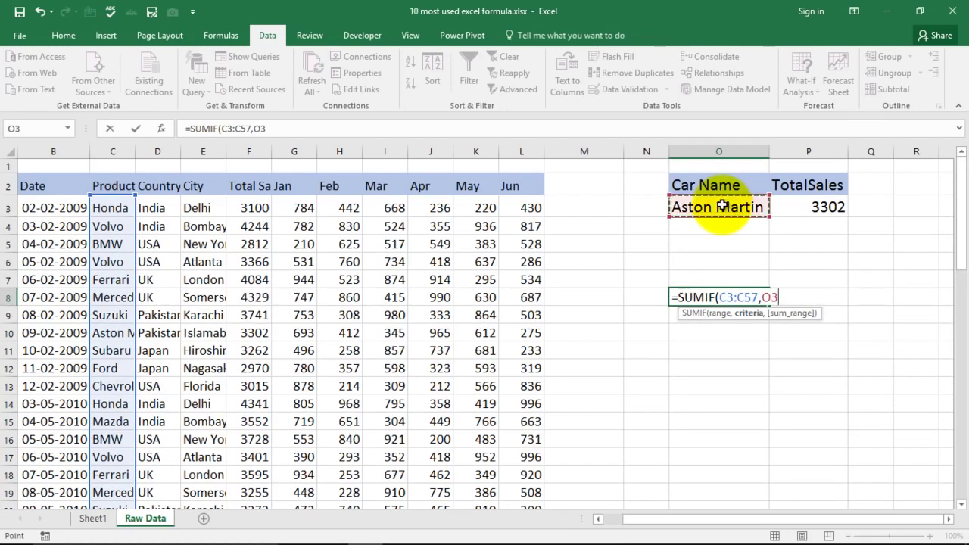
{"action": "type", "text": ","}
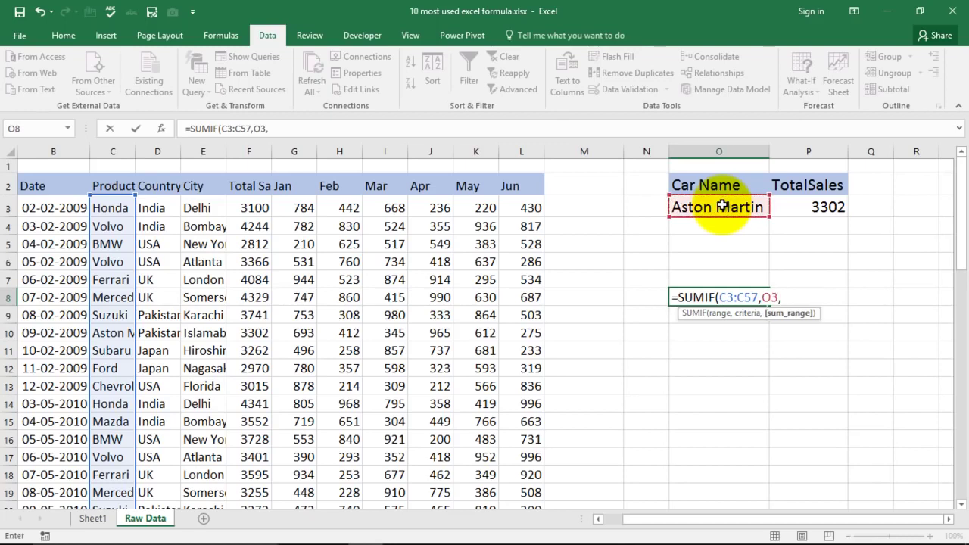
{"action": "left_click", "coordinate": [255, 207]}
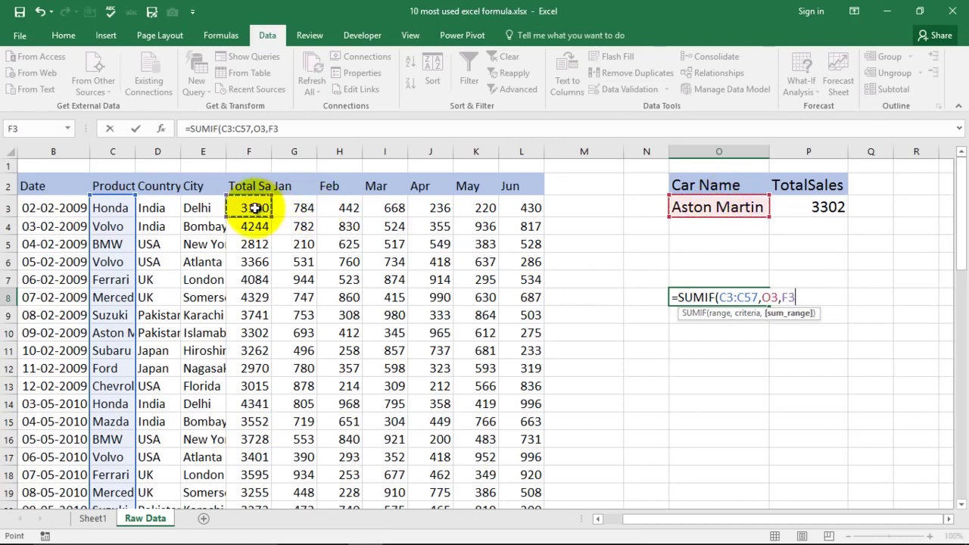
{"action": "key", "text": "ctrl+shift+Down"}
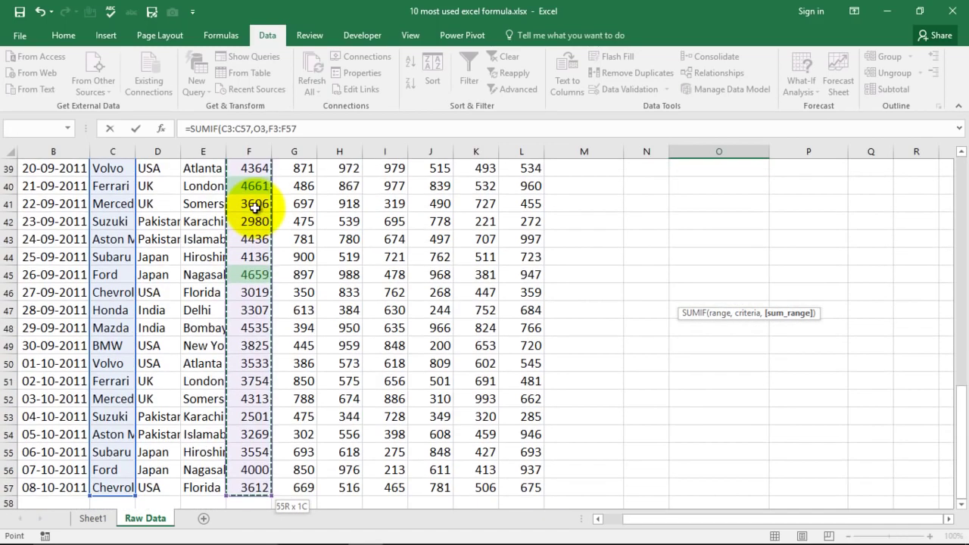
{"action": "scroll", "coordinate": [742, 292], "scroll_direction": "up", "scroll_amount": 11}
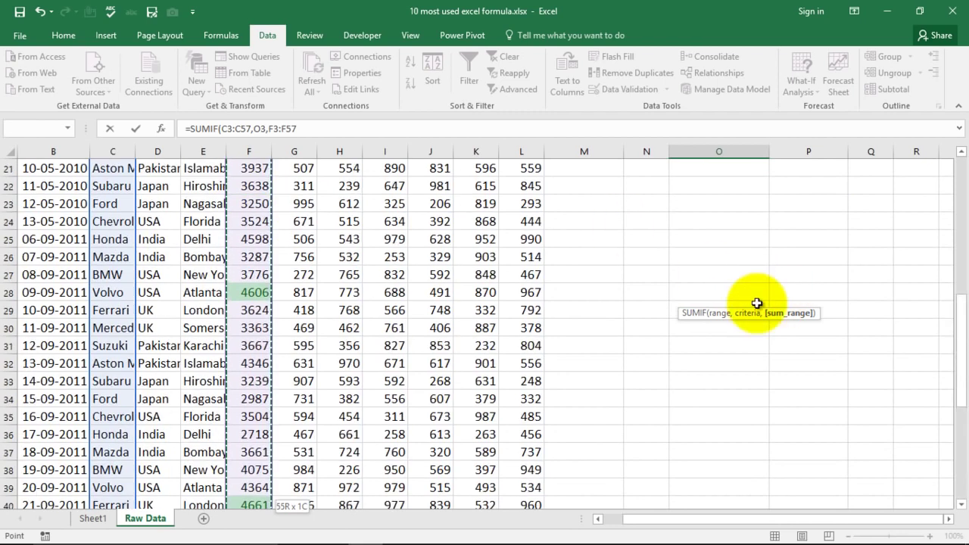
{"action": "type", "text": ")"}
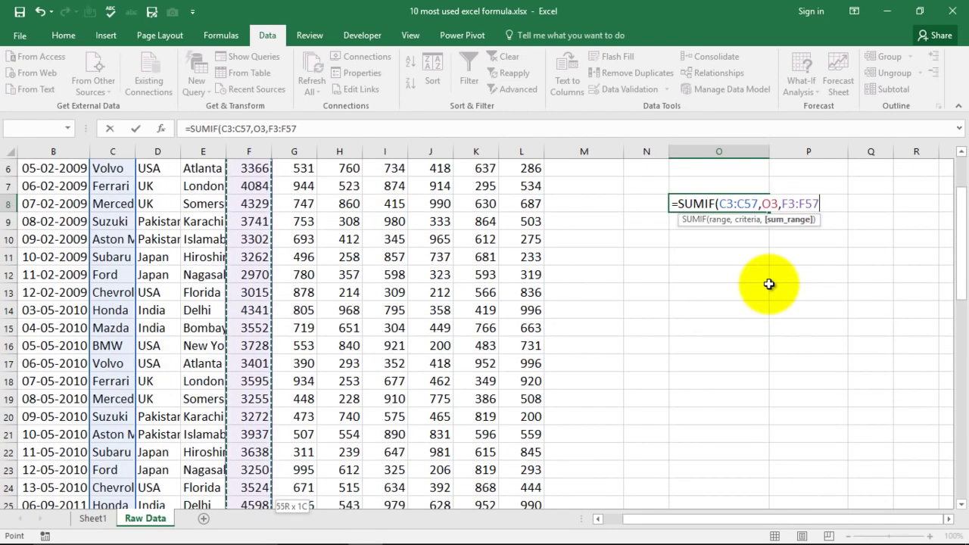
{"action": "key", "text": "Return"}
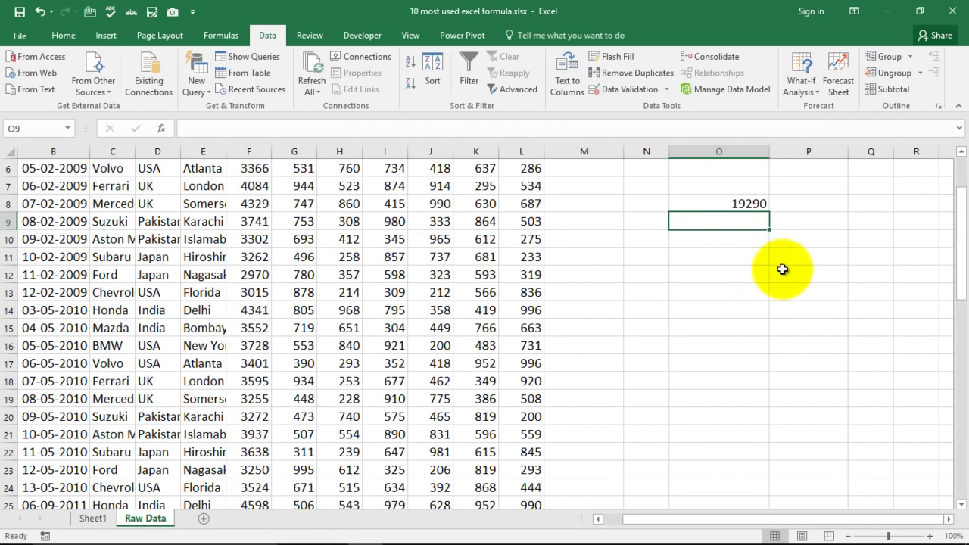
- Label the SUMIF result by entering Sum in O7
{"action": "scroll", "coordinate": [785, 264], "scroll_direction": "up", "scroll_amount": 2}
{"action": "left_click", "coordinate": [728, 297]}
{"action": "left_click", "coordinate": [741, 281]}
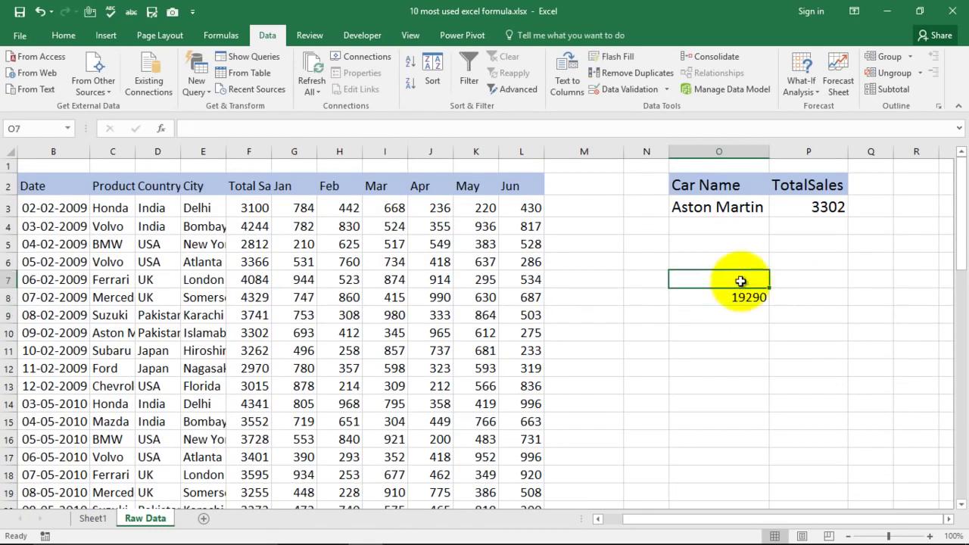
{"action": "type", "text": "Sy"}
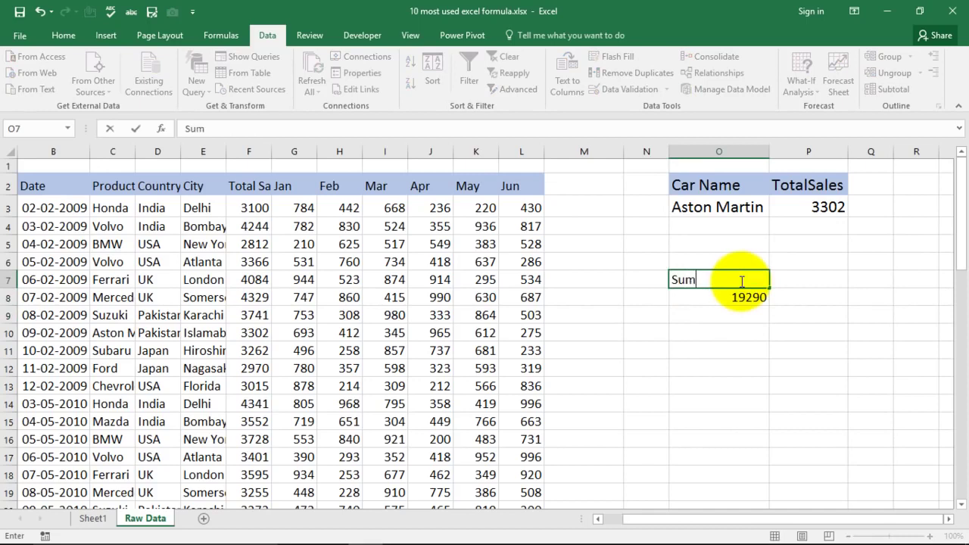
{"action": "type", "text": "m"}
{"action": "key", "text": "Return"}
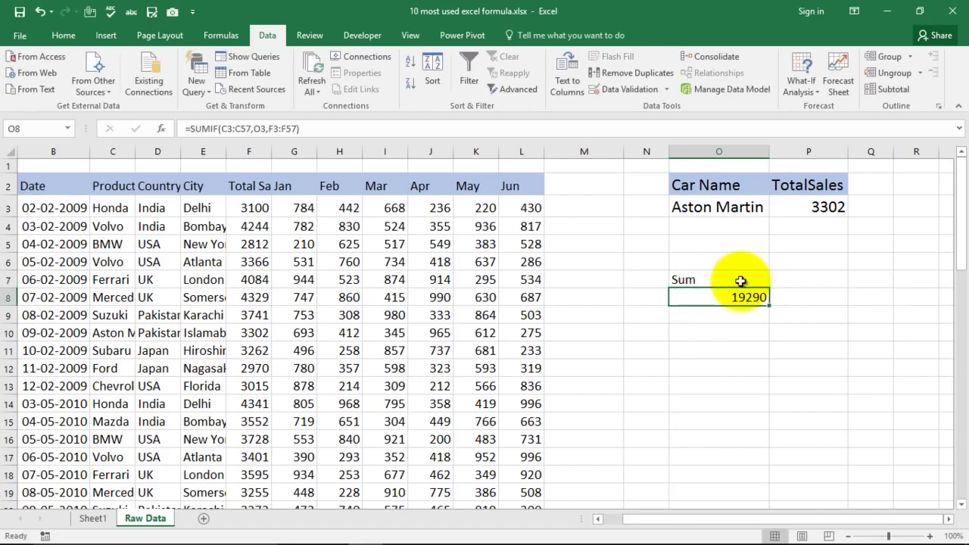
- Test the SUMIF formula by choosing Honda from the drop-down list in O3
{"action": "left_click", "coordinate": [762, 207]}
{"action": "left_click", "coordinate": [775, 209]}
{"action": "key", "text": "Escape"}
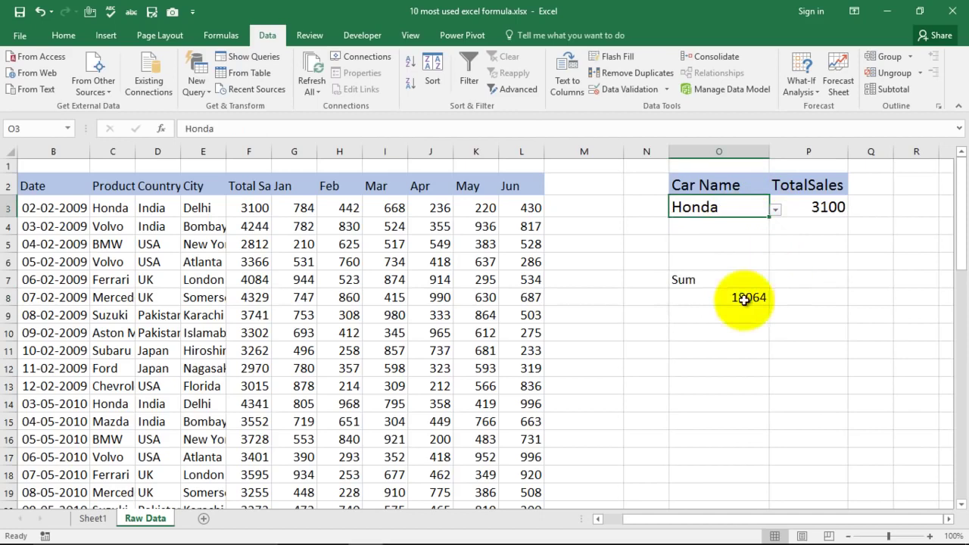
- Test the SUMIF formula in O8 by choosing Mercedes as the car name in O3, and return to the formula list on Sheet1
{"action": "left_click", "coordinate": [746, 296]}
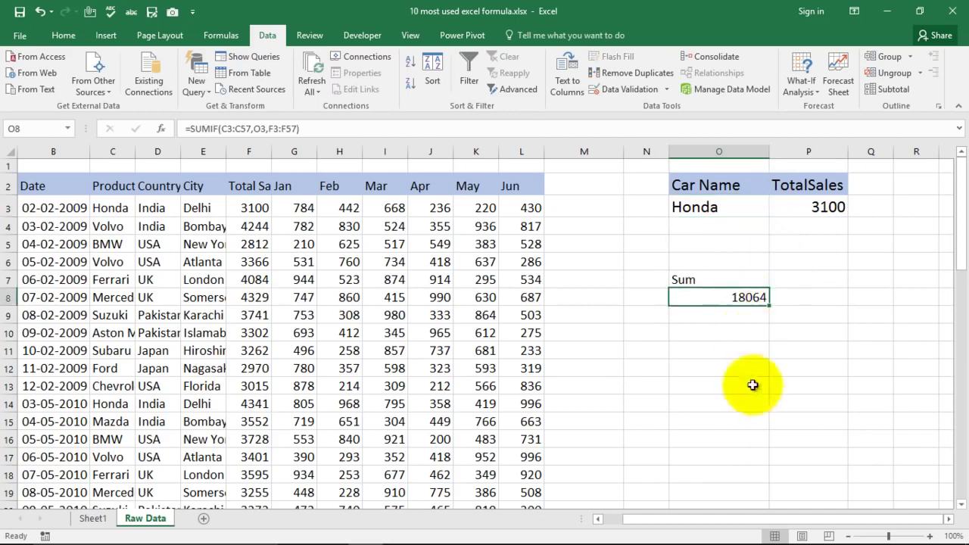
{"action": "left_click", "coordinate": [755, 205]}
{"action": "left_click", "coordinate": [775, 210]}
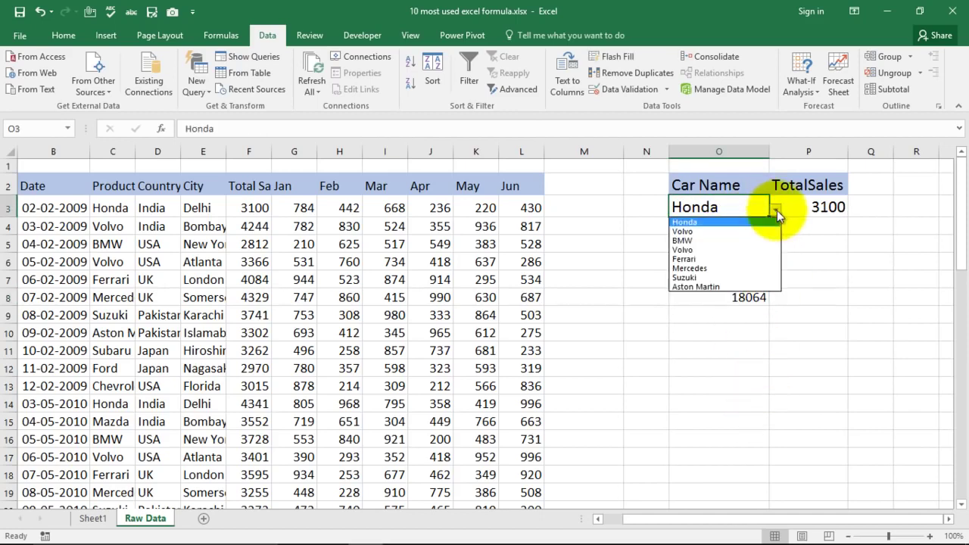
{"action": "left_click", "coordinate": [728, 268]}
{"action": "left_click", "coordinate": [738, 297]}
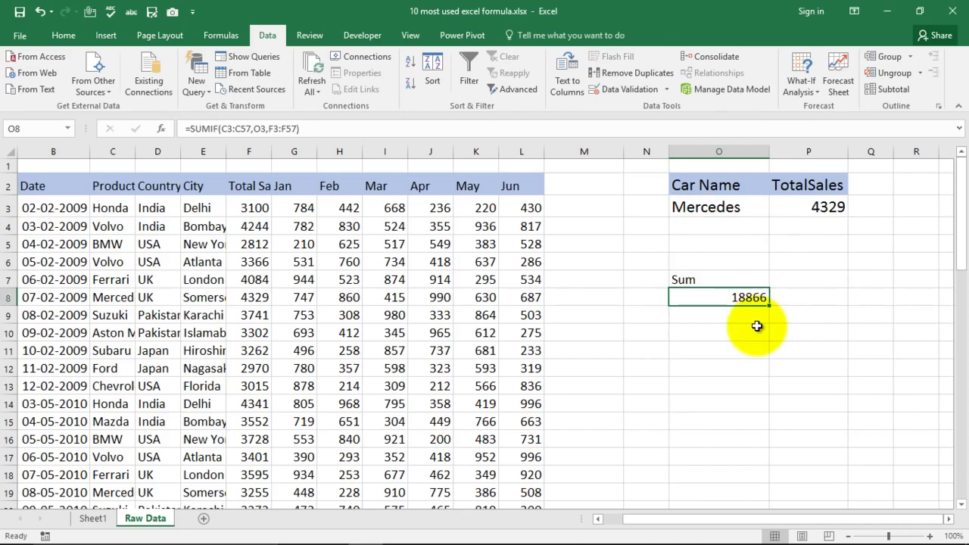
{"action": "left_click", "coordinate": [93, 519]}
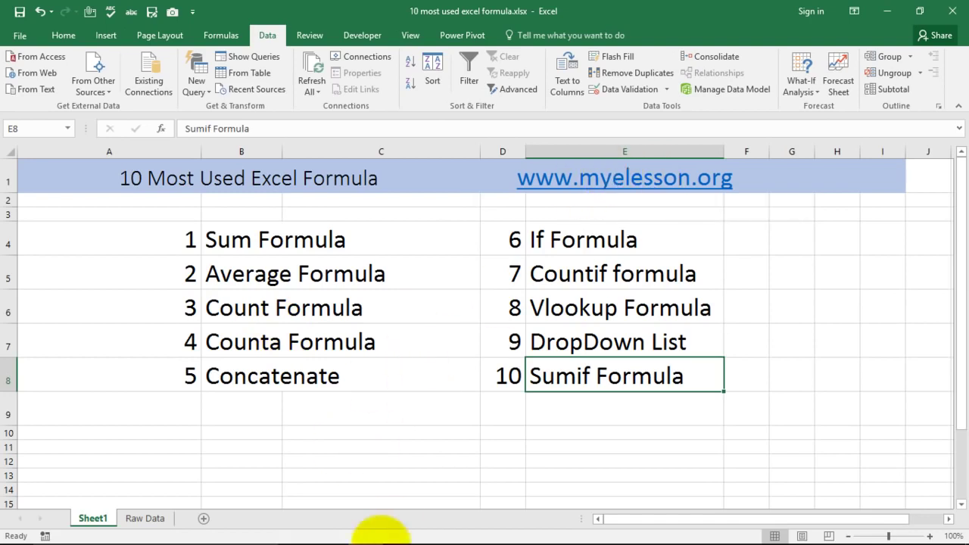
- Switch to Chrome and look through the likes, description and comments of the YouTube video 10 Excel Tips You Must Know
{"action": "left_click", "coordinate": [400, 534]}
{"action": "scroll", "coordinate": [369, 397], "scroll_direction": "down", "scroll_amount": 5}
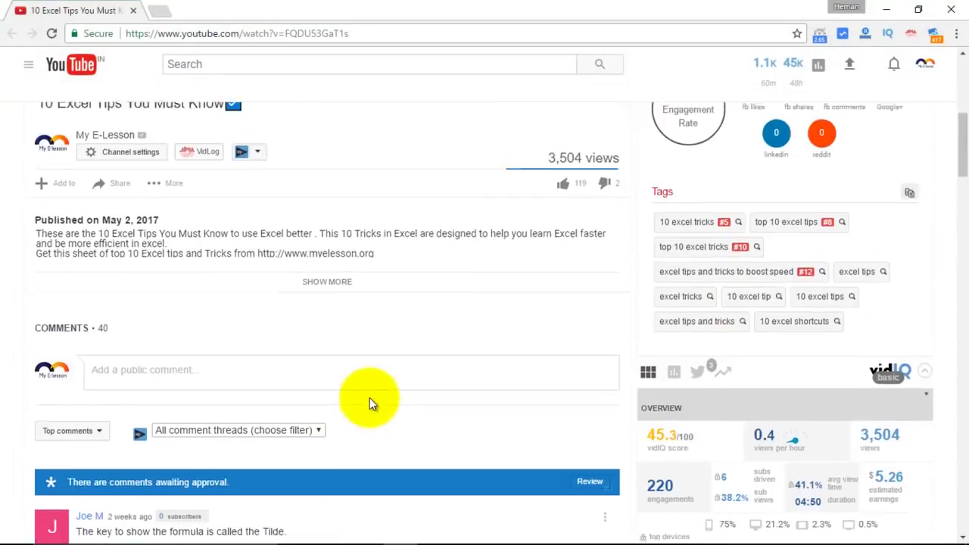
{"action": "scroll", "coordinate": [523, 190], "scroll_direction": "up", "scroll_amount": 4}
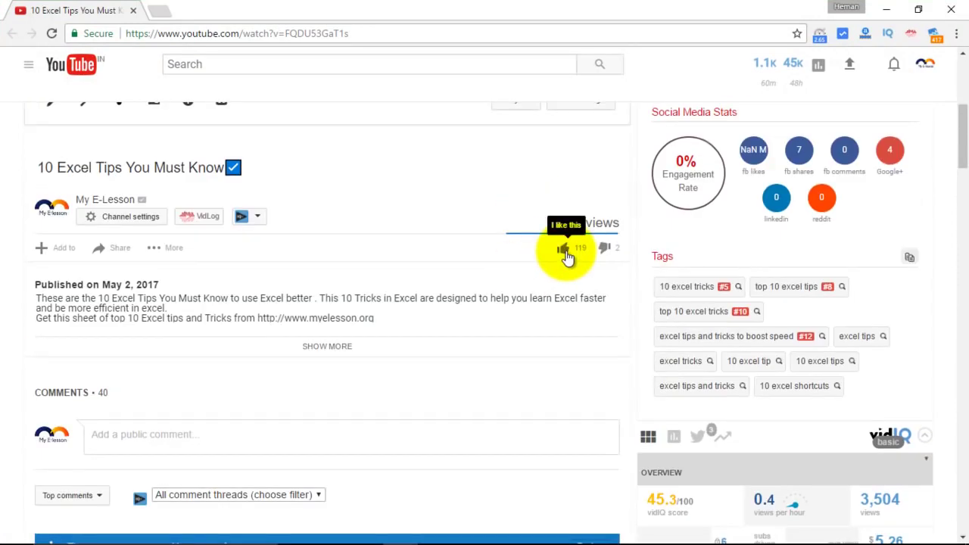
{"action": "scroll", "coordinate": [389, 322], "scroll_direction": "down", "scroll_amount": 5}
{"action": "scroll", "coordinate": [321, 251], "scroll_direction": "down", "scroll_amount": 2}
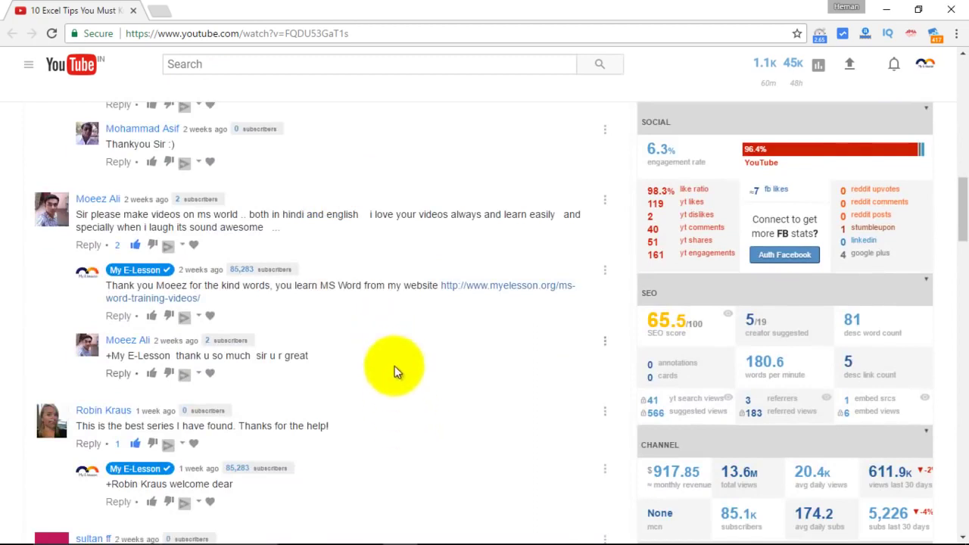
{"action": "scroll", "coordinate": [394, 366], "scroll_direction": "up", "scroll_amount": 4}
{"action": "scroll", "coordinate": [401, 377], "scroll_direction": "down", "scroll_amount": 3}
{"action": "scroll", "coordinate": [399, 394], "scroll_direction": "up", "scroll_amount": 4}
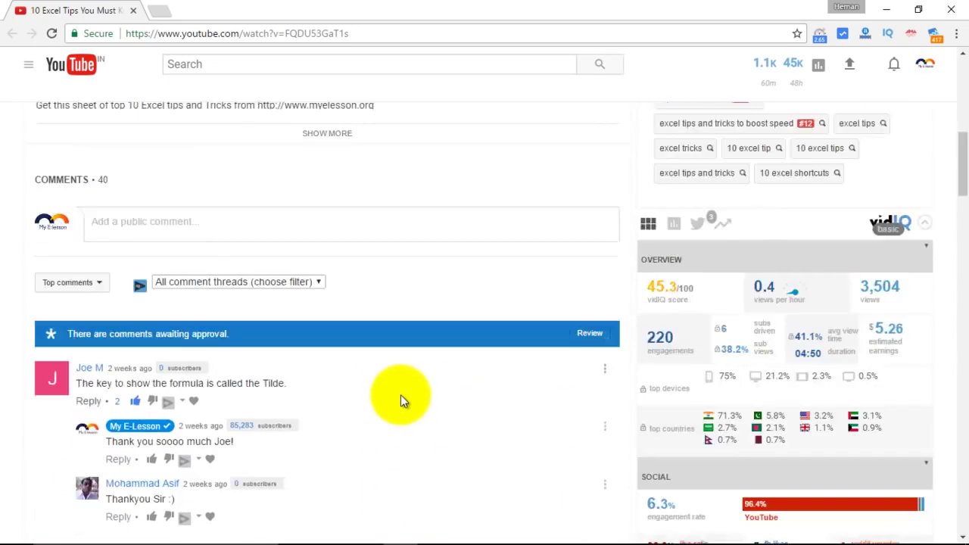
{"action": "scroll", "coordinate": [400, 394], "scroll_direction": "up", "scroll_amount": 5}
{"action": "scroll", "coordinate": [401, 394], "scroll_direction": "up", "scroll_amount": 3}
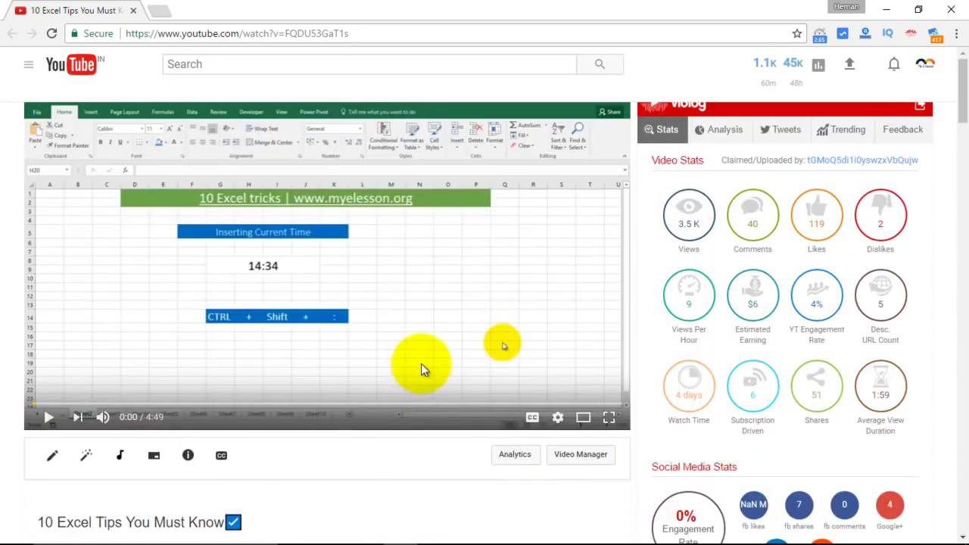